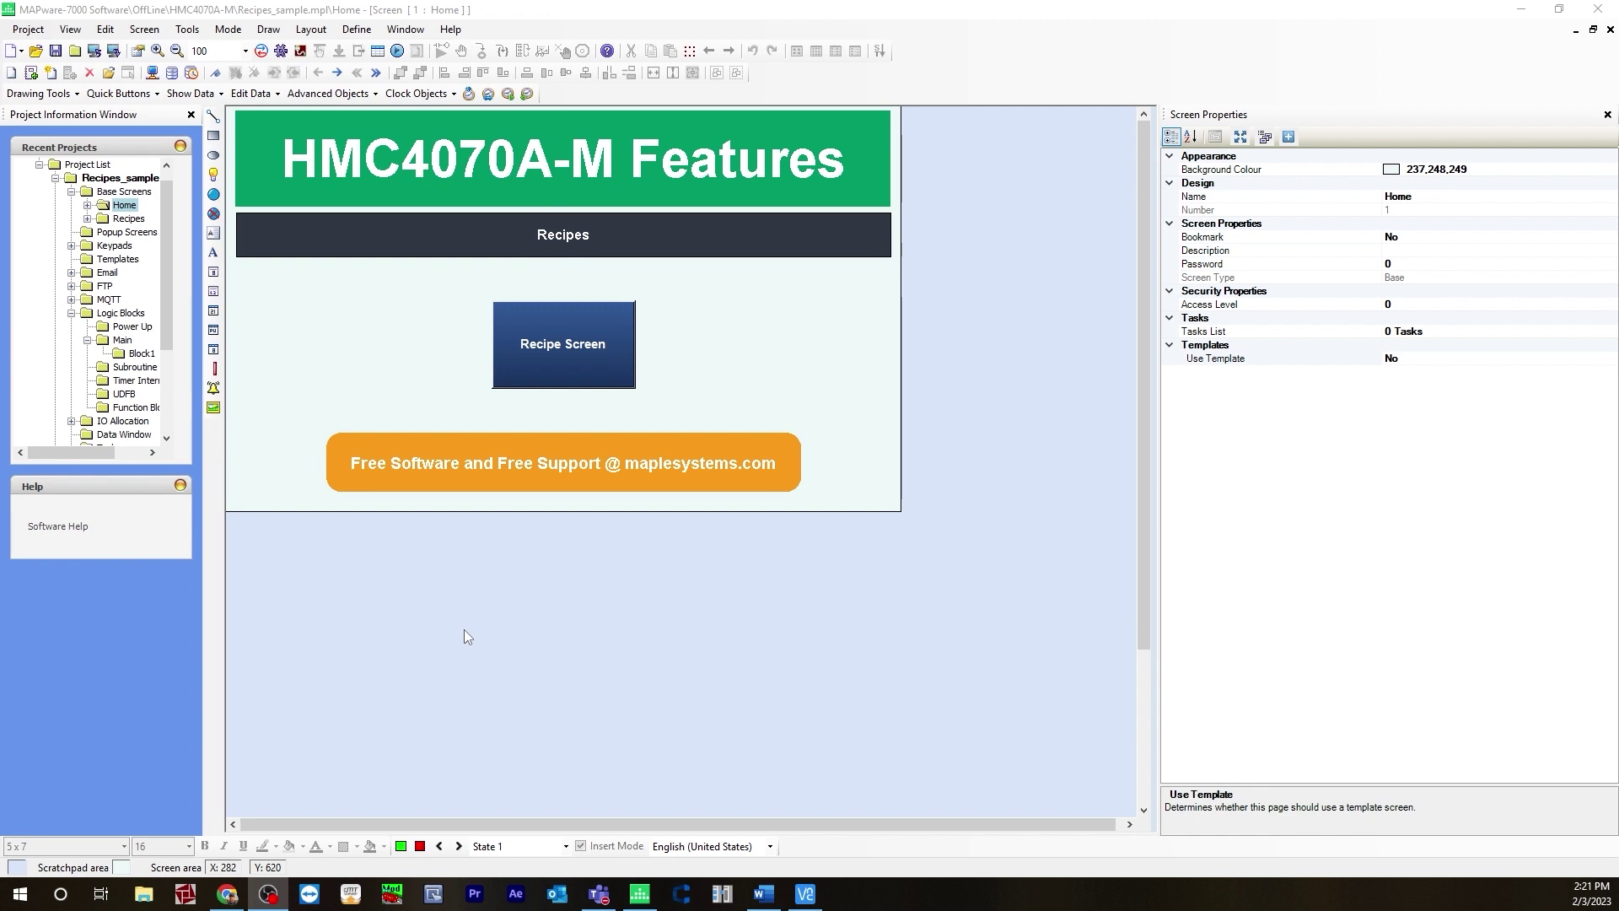
Bring MAPware-7000 into focus and scroll the Project Information tree down to Tags.
{"action": "left_click", "coordinate": [163, 339]}
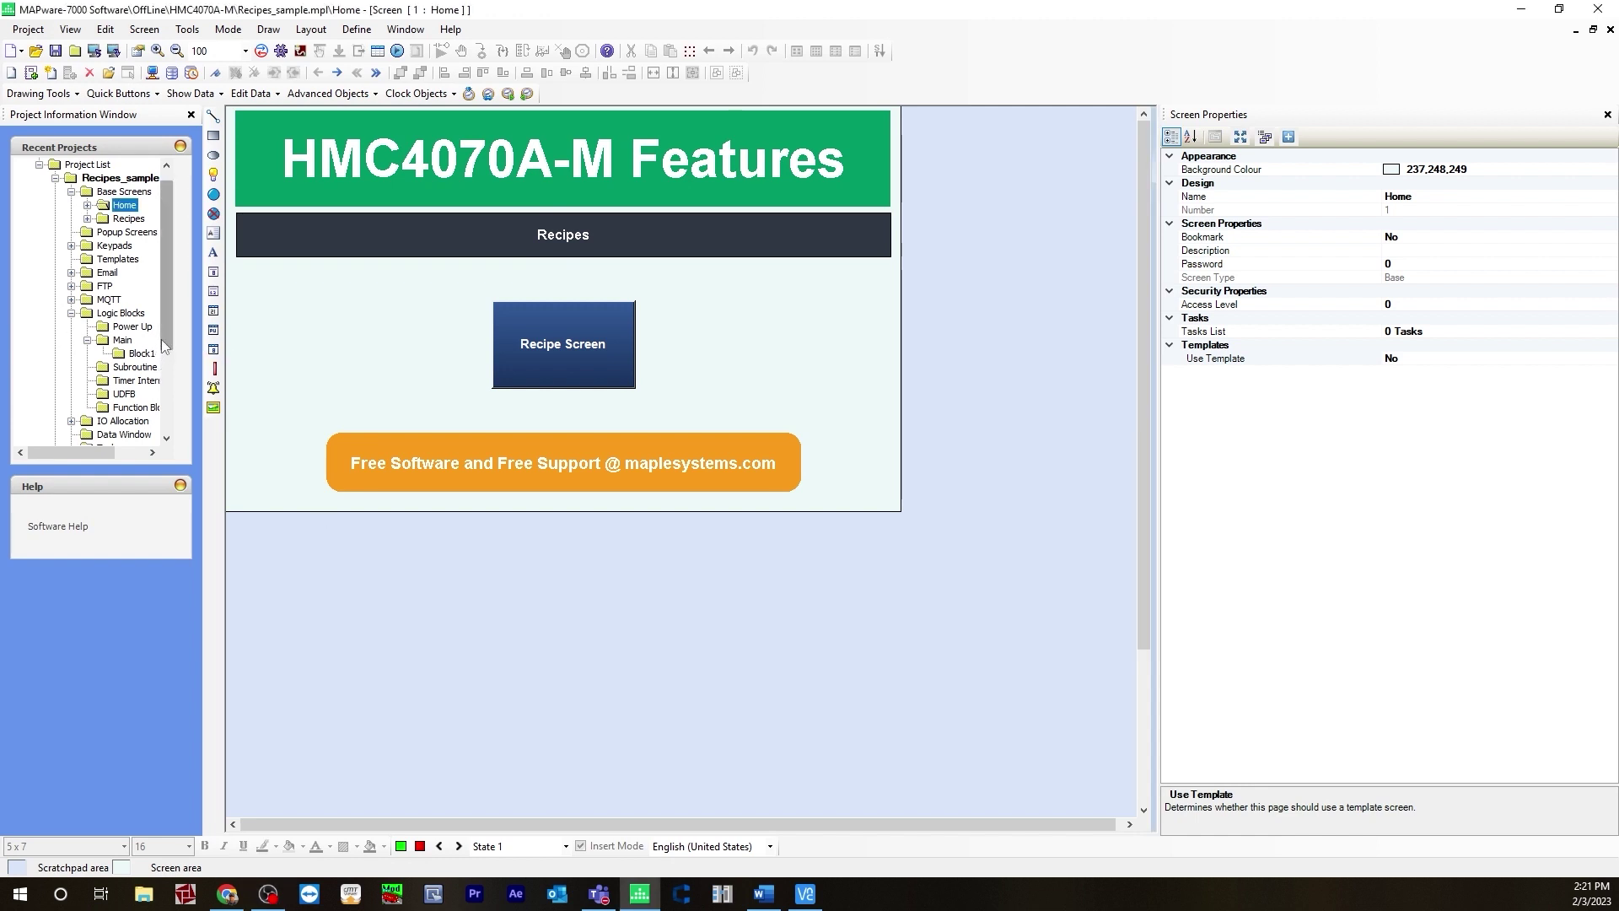
{"action": "left_click_drag", "start_coordinate": [160, 339], "coordinate": [165, 411]}
Open the Tags list and sort it by Tag No, then by Data Type.
{"action": "left_click", "coordinate": [104, 348]}
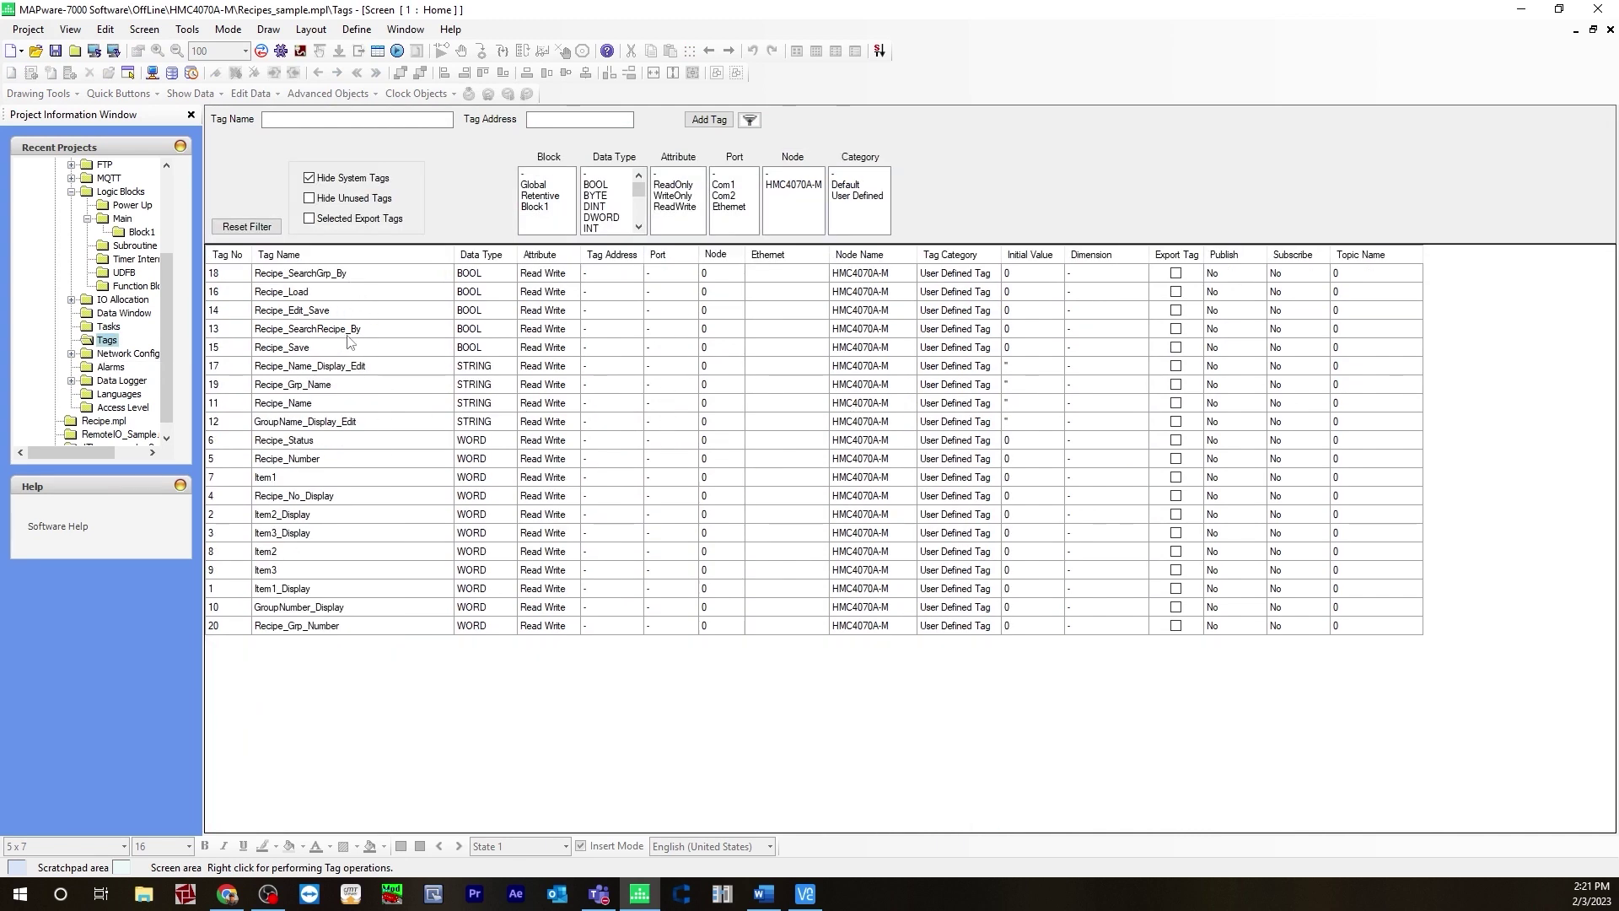
{"action": "left_click", "coordinate": [226, 254]}
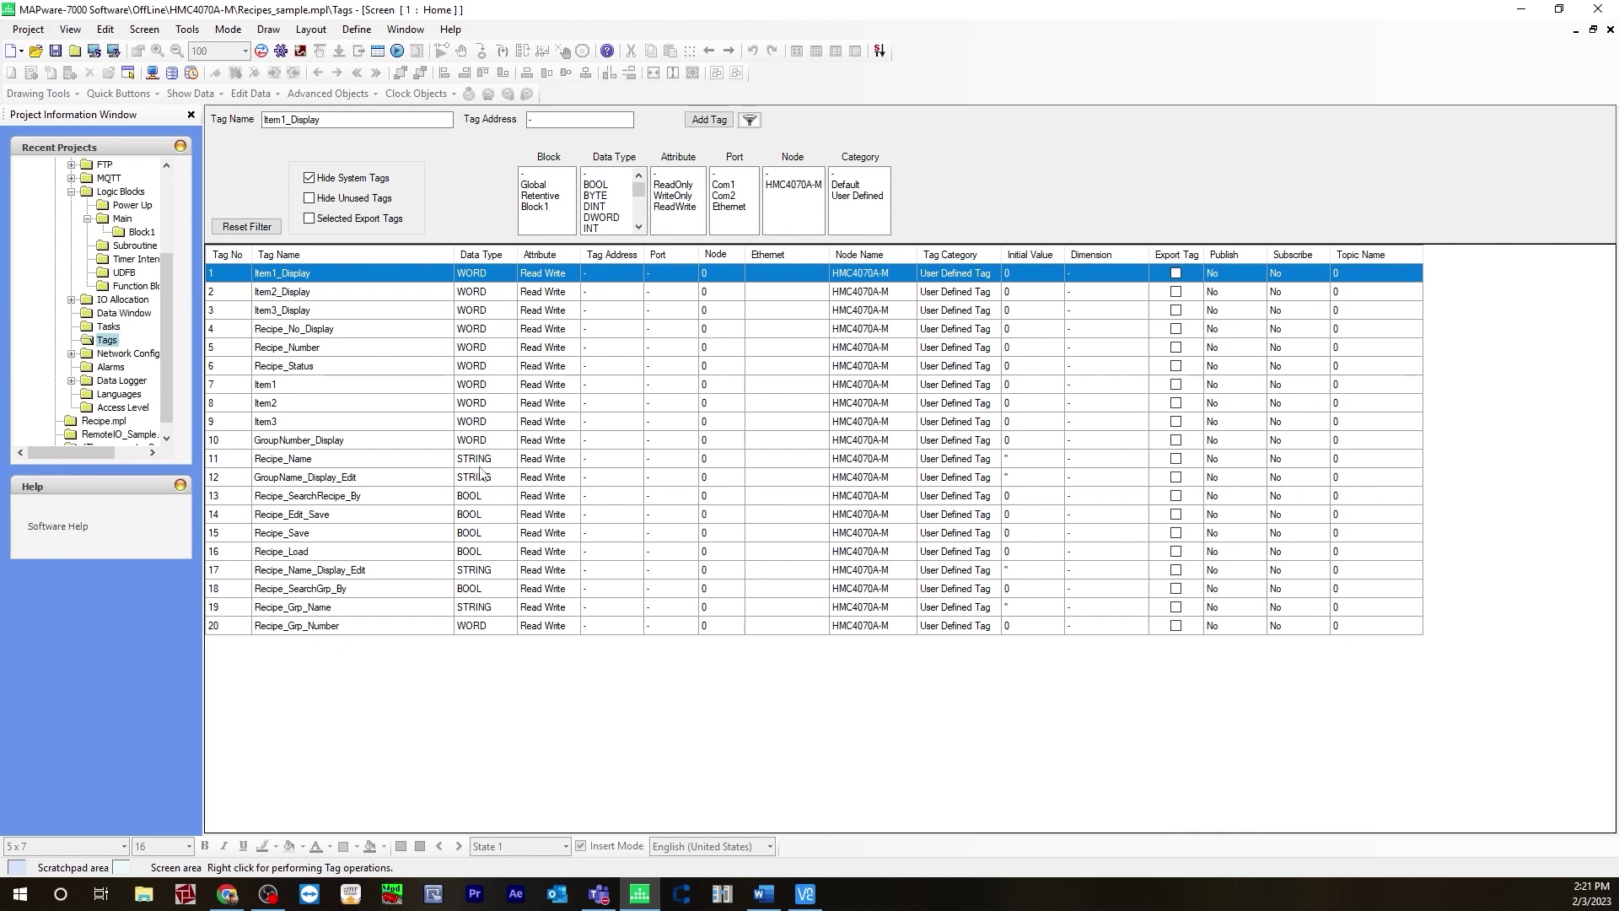
{"action": "left_click", "coordinate": [482, 255]}
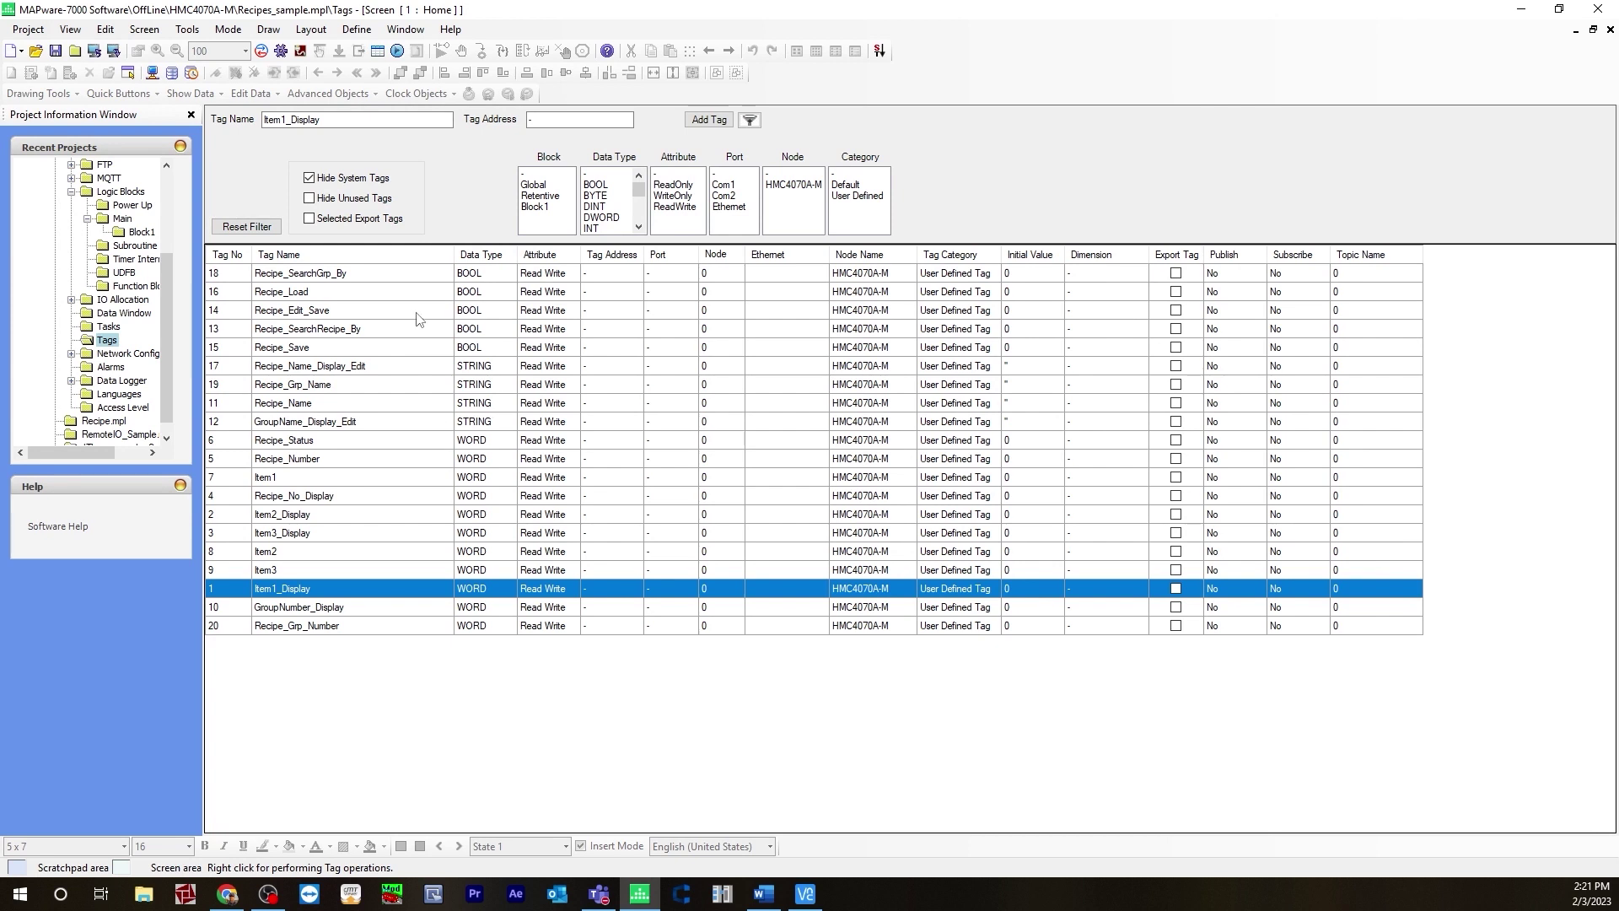
Browse the recipe tags, from Recipe_SearchGrp_By and Recipe_Save down to GroupName_Display_Edit.
{"action": "left_click", "coordinate": [360, 276]}
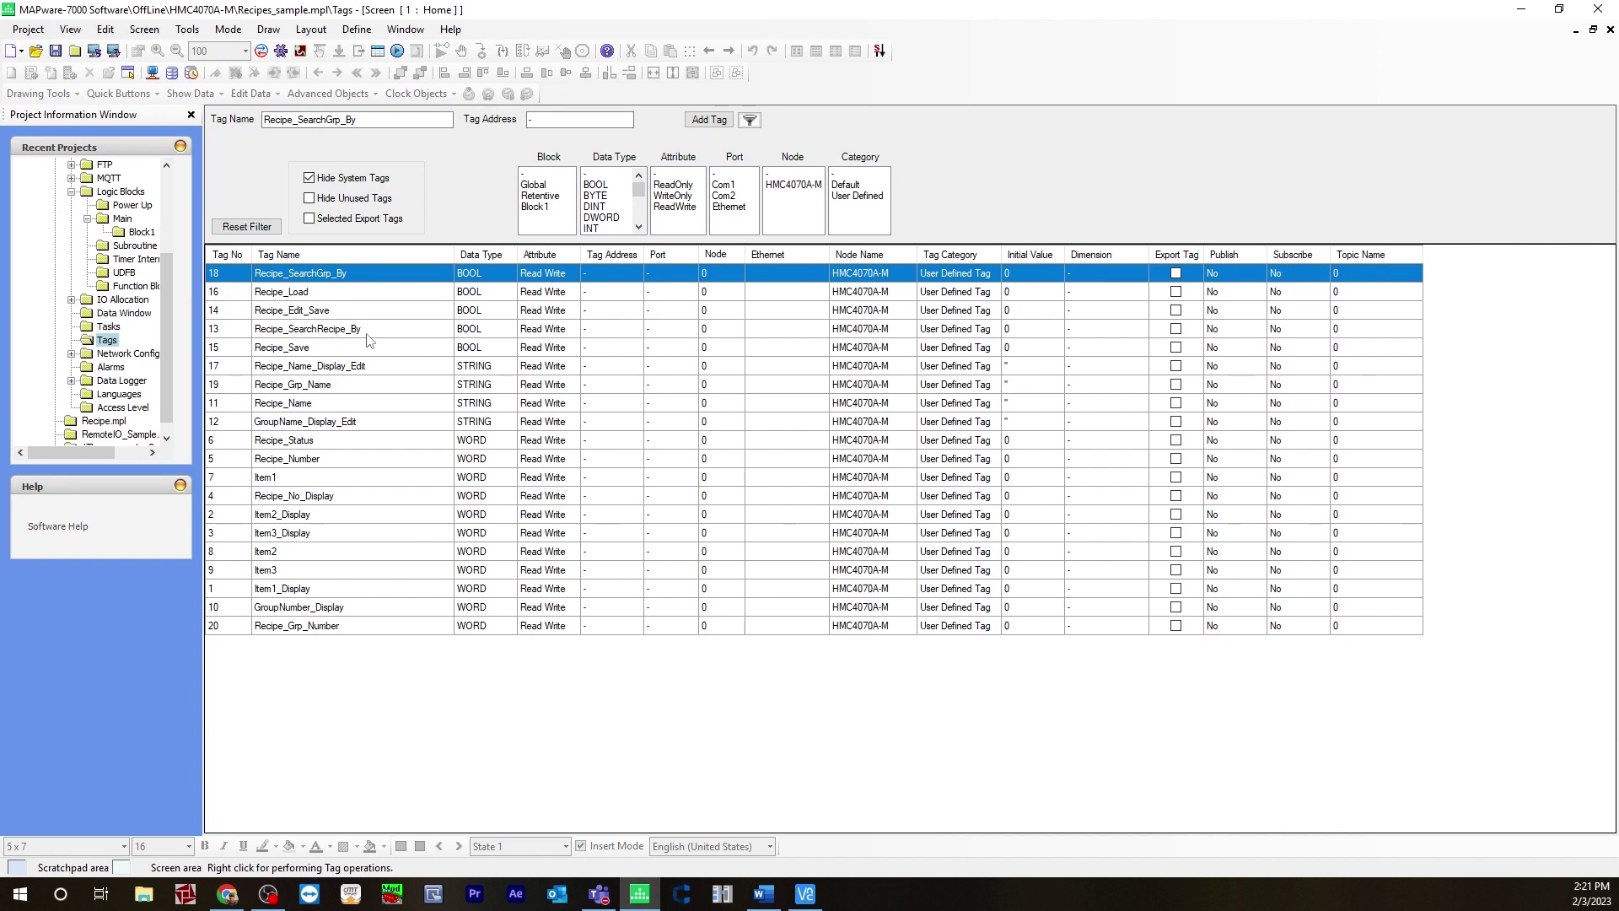
{"action": "left_click", "coordinate": [300, 348]}
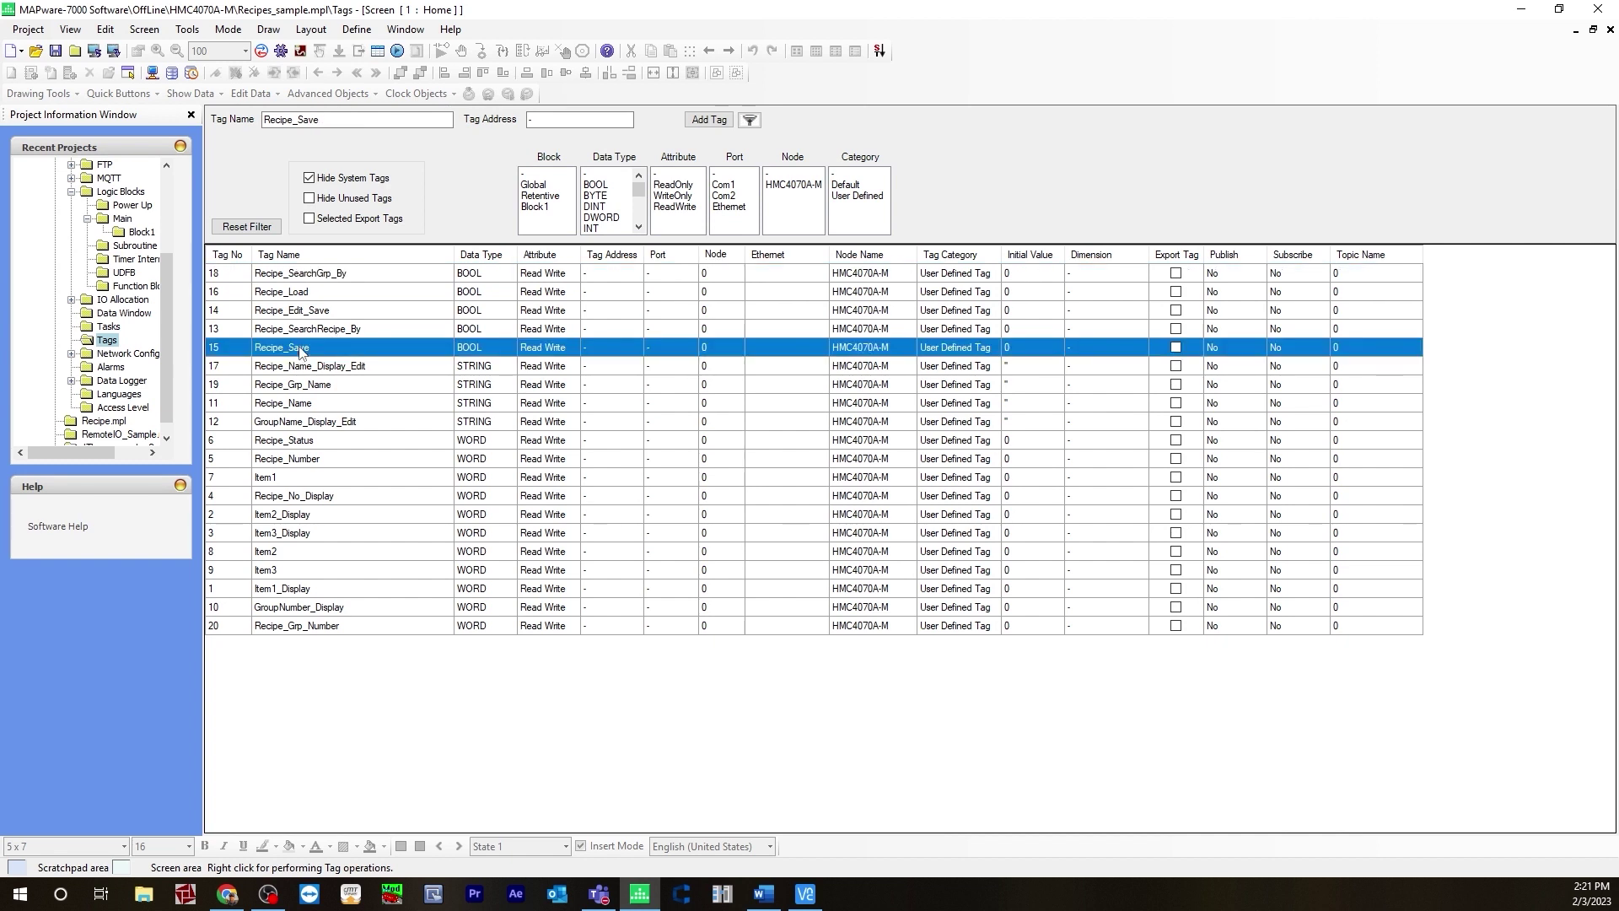
{"action": "left_click", "coordinate": [327, 279]}
{"action": "left_click", "coordinate": [394, 330]}
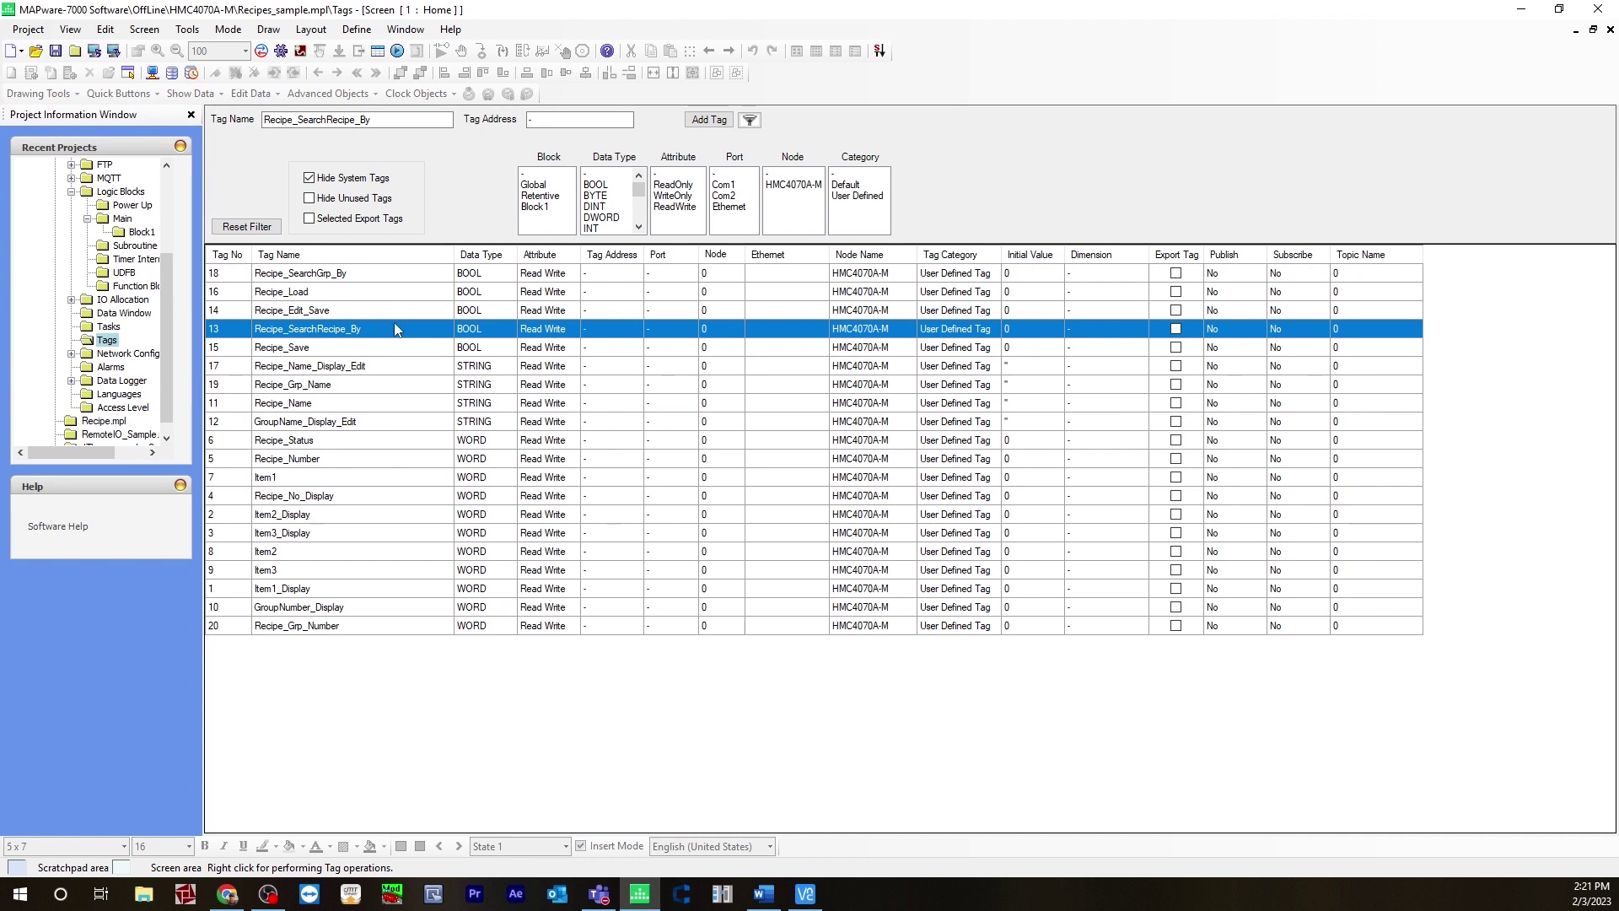
{"action": "key", "text": "Home"}
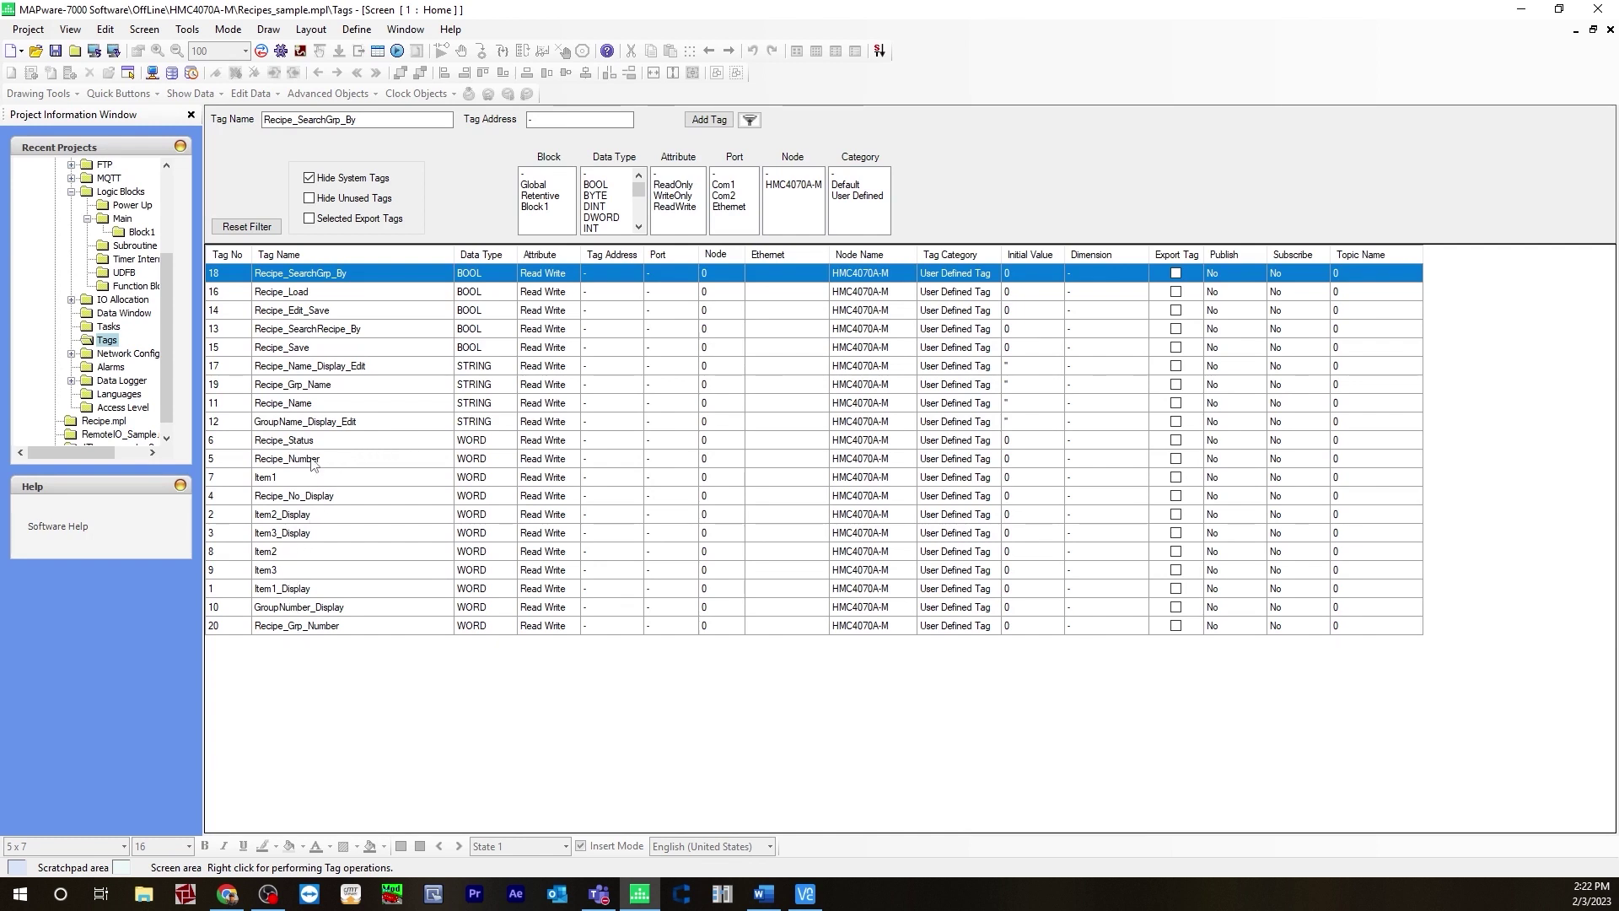
{"action": "left_click", "coordinate": [485, 371]}
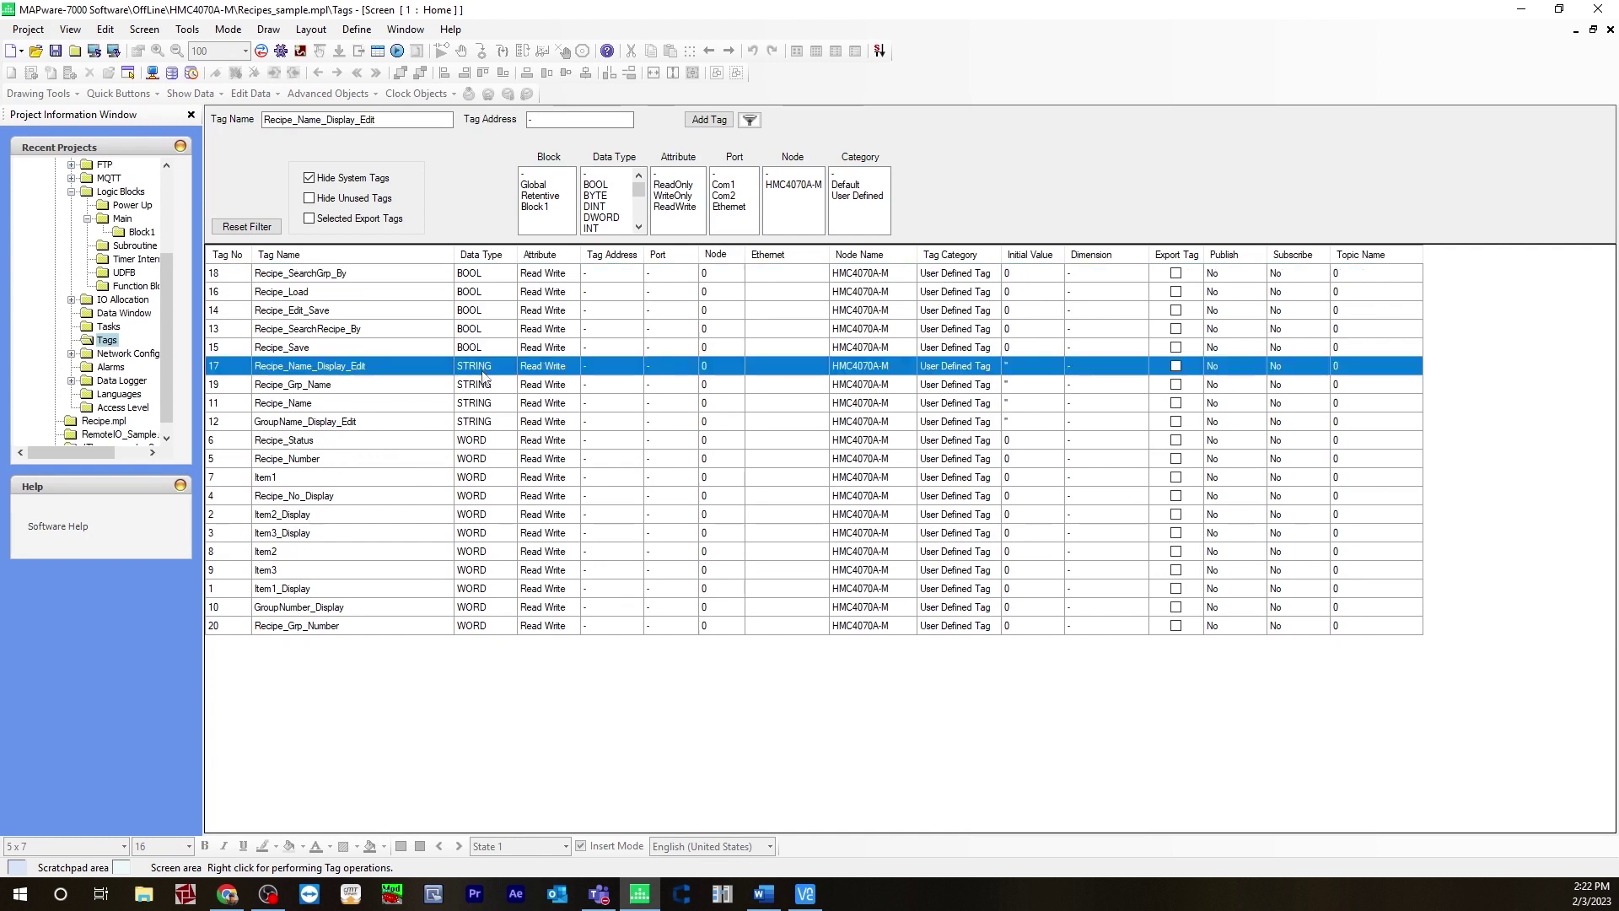
{"action": "left_click", "coordinate": [486, 387]}
{"action": "left_click", "coordinate": [484, 405]}
{"action": "left_click", "coordinate": [480, 423]}
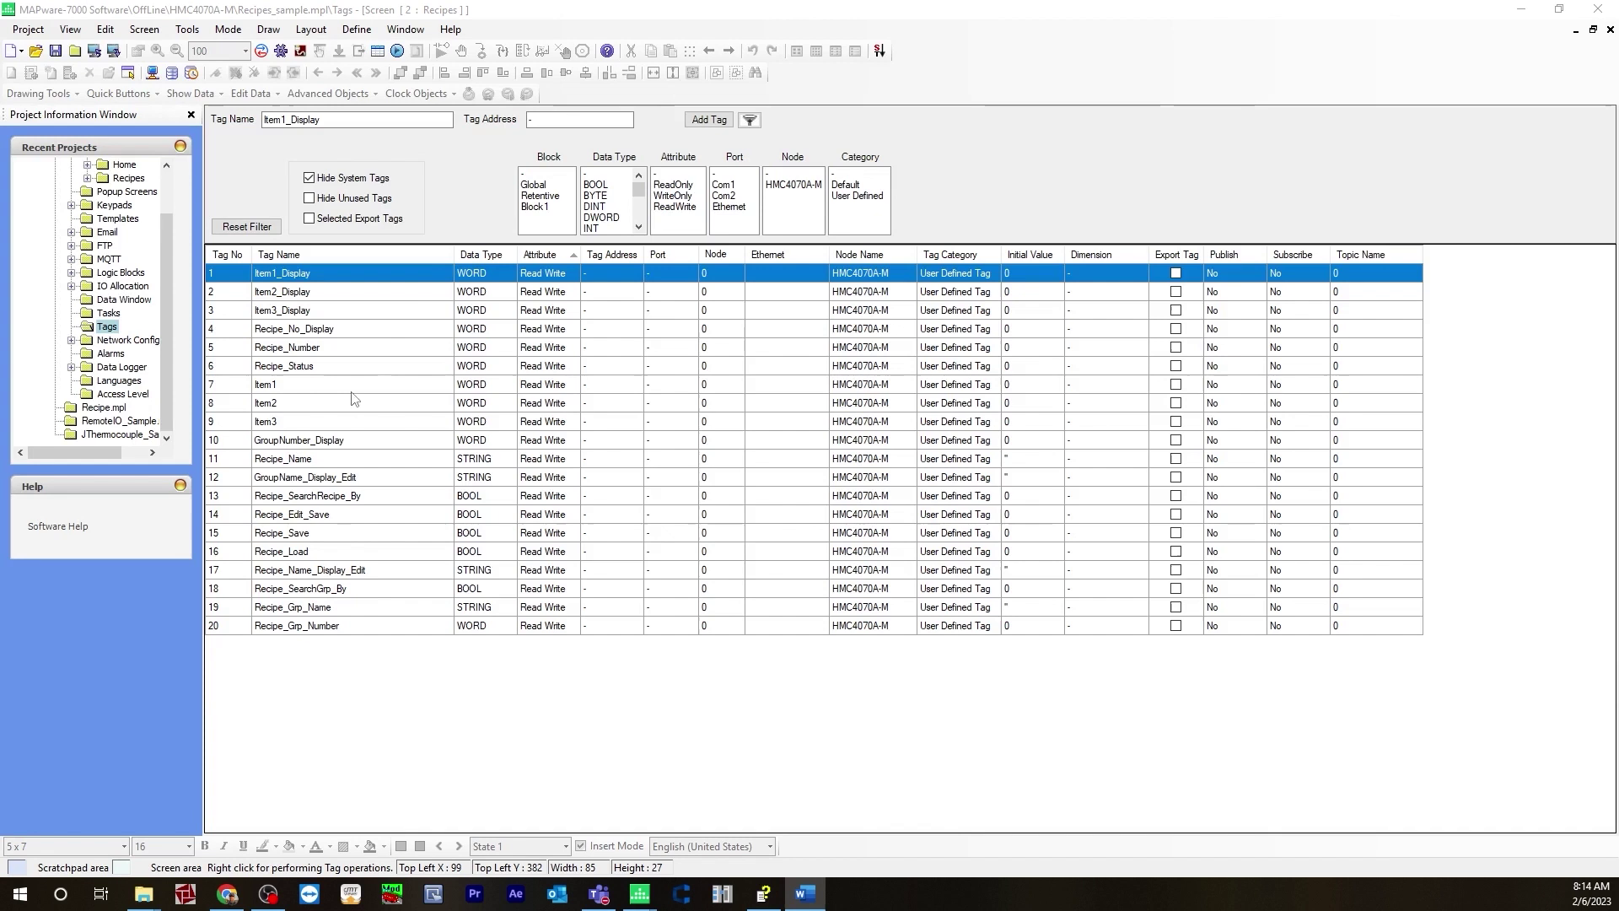
Change the Item2_Display tag from global to retentive in Edit Tag.
{"action": "double_click", "coordinate": [430, 292]}
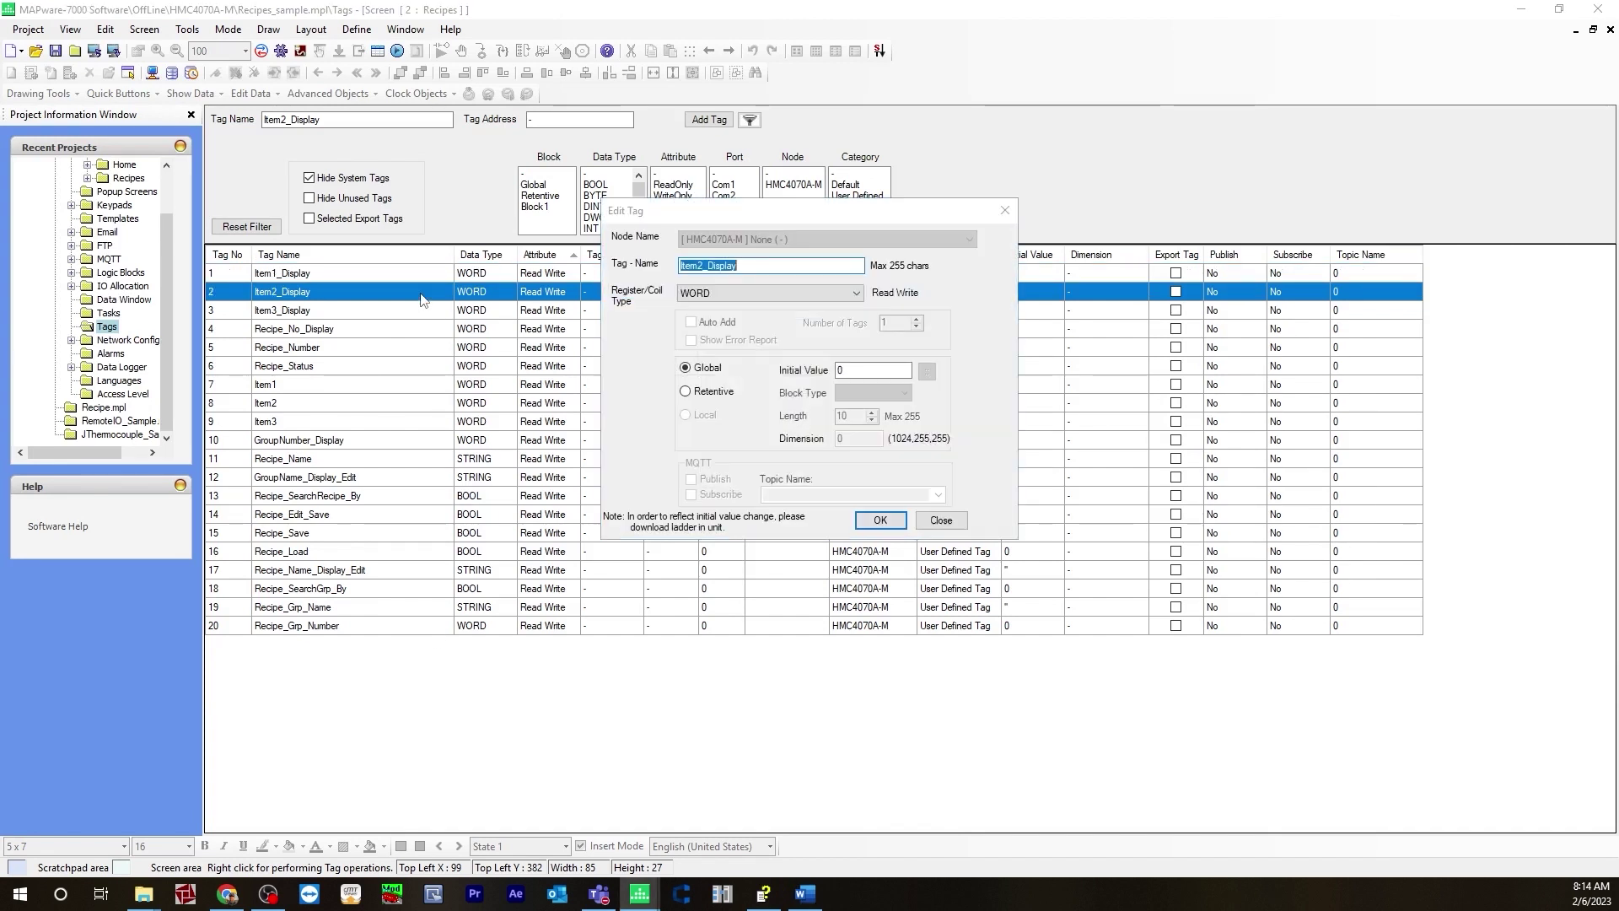
{"action": "left_click", "coordinate": [686, 393]}
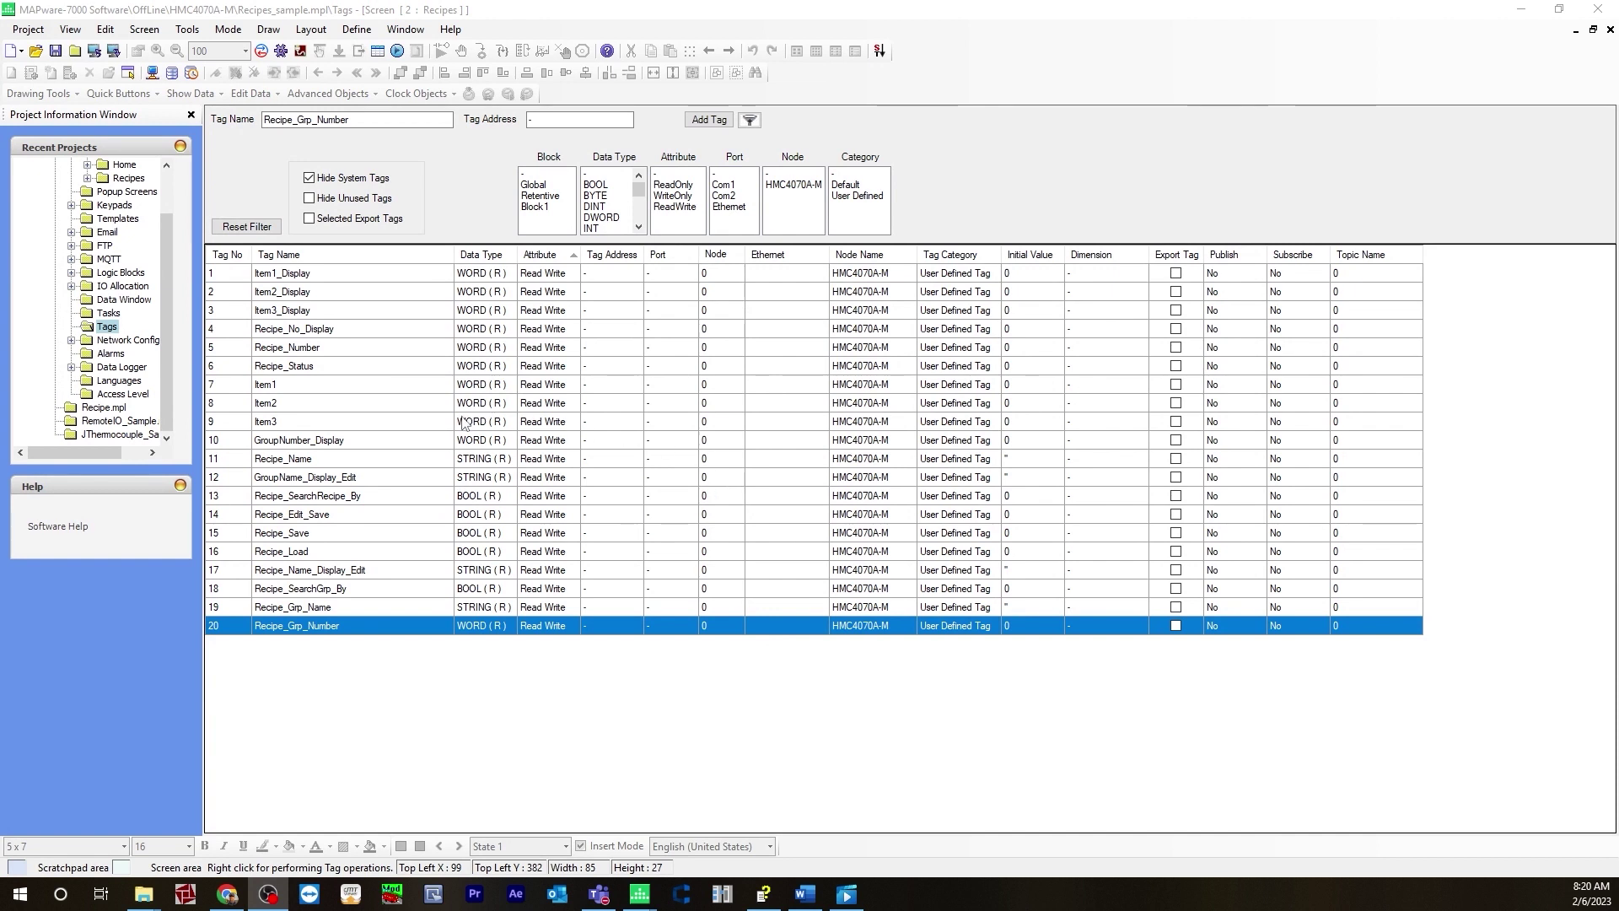
Open Define > Recipe Configuration and turn Enable Recipe off, then back on.
{"action": "left_click", "coordinate": [357, 30]}
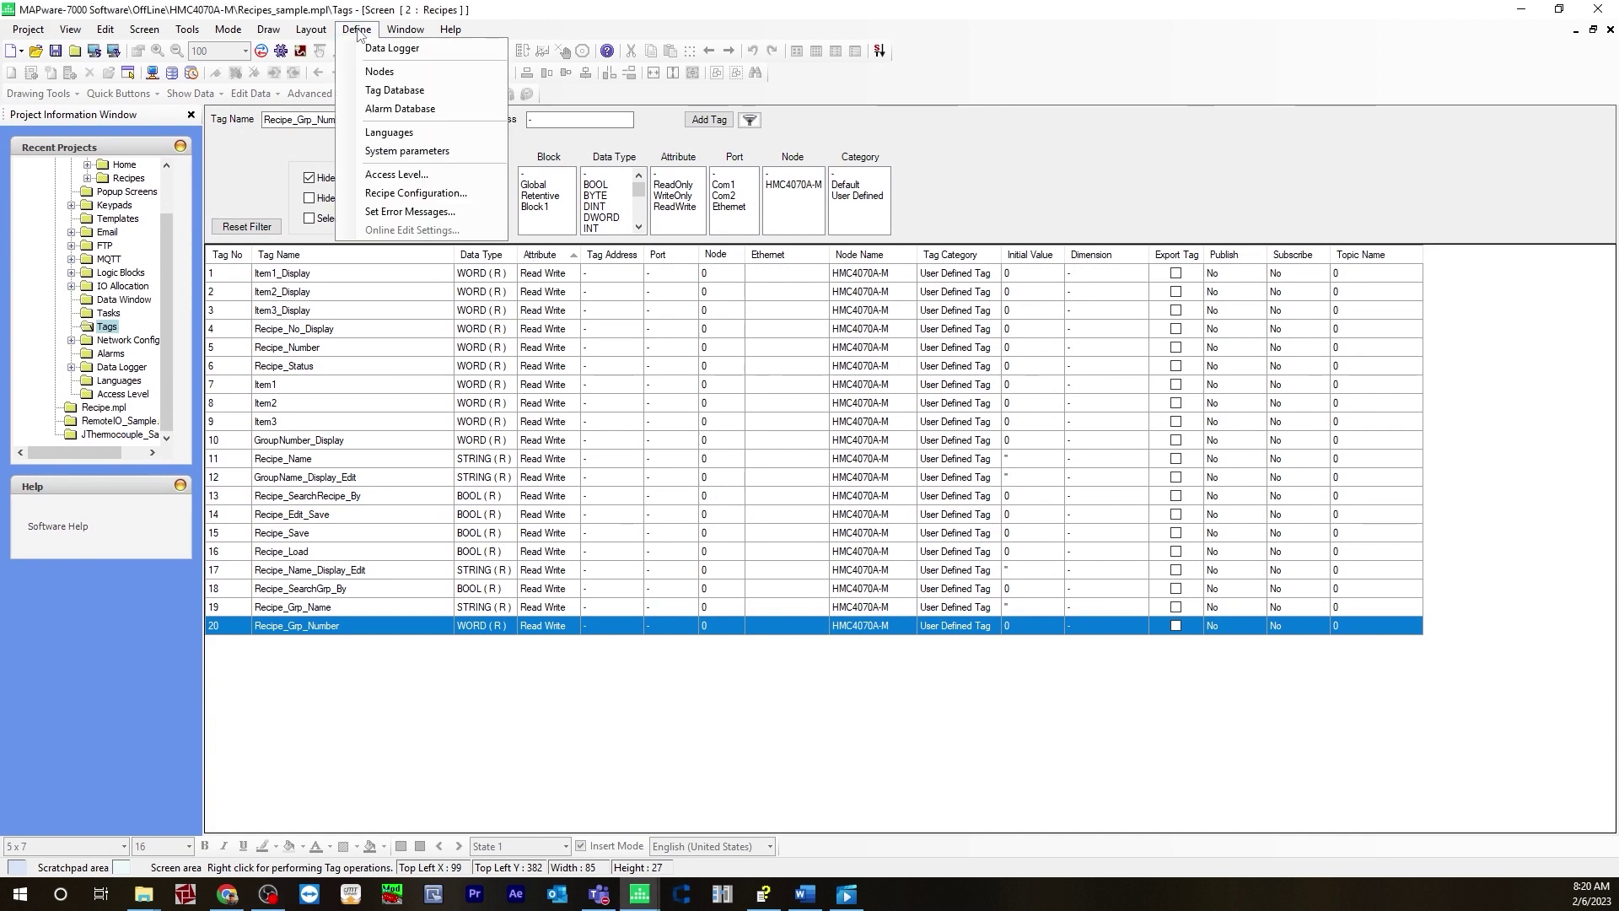
{"action": "left_click", "coordinate": [405, 193]}
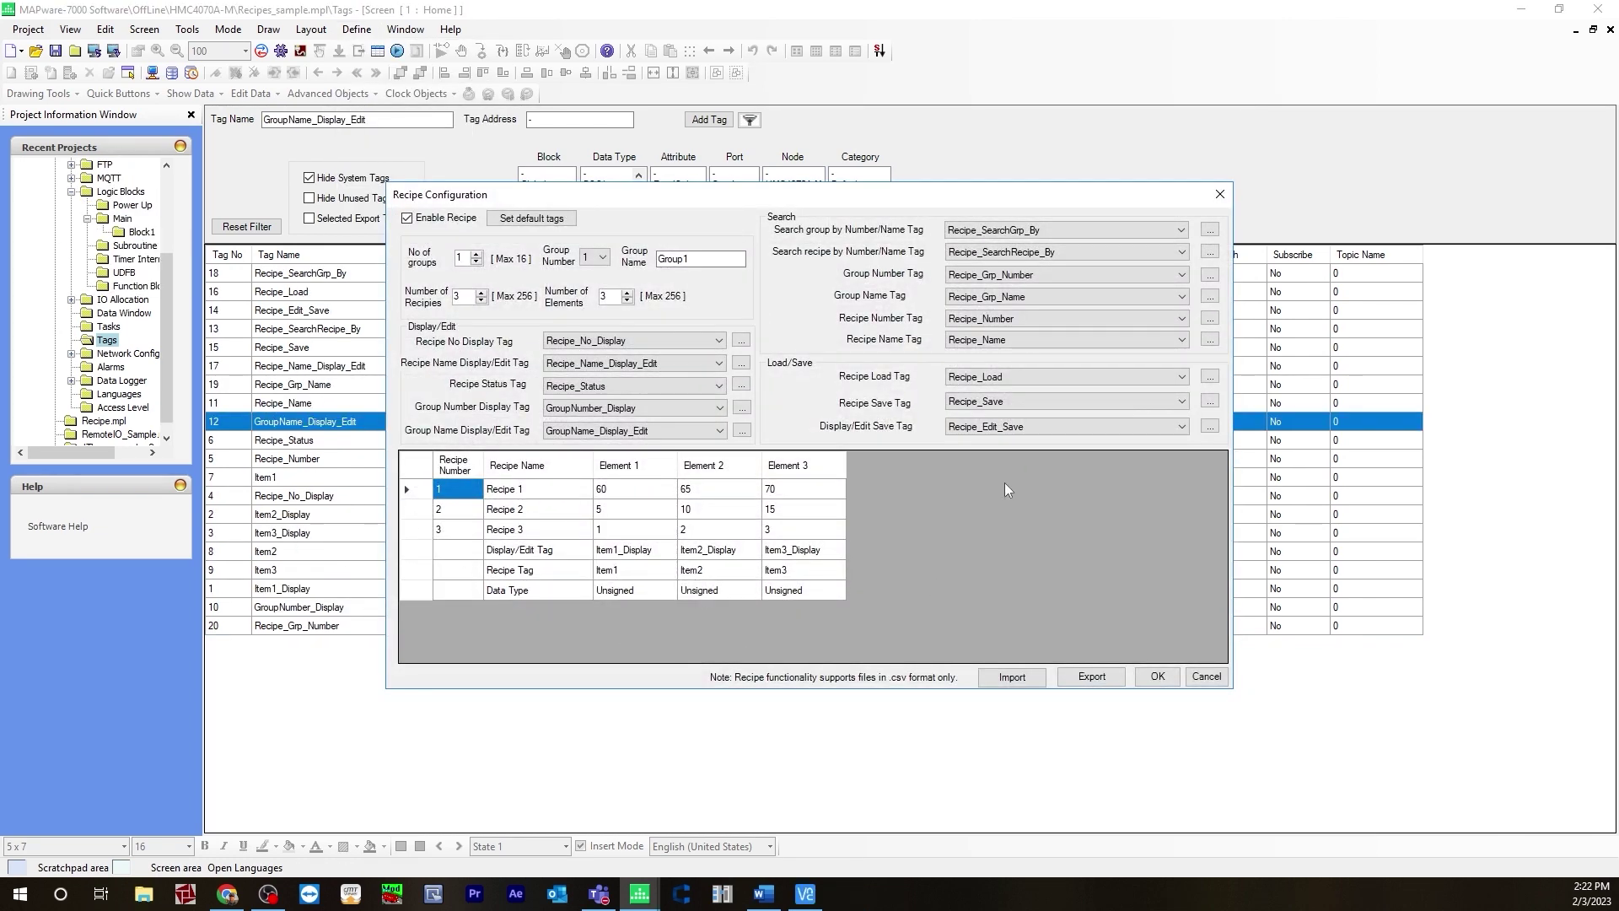
{"action": "left_click", "coordinate": [407, 218]}
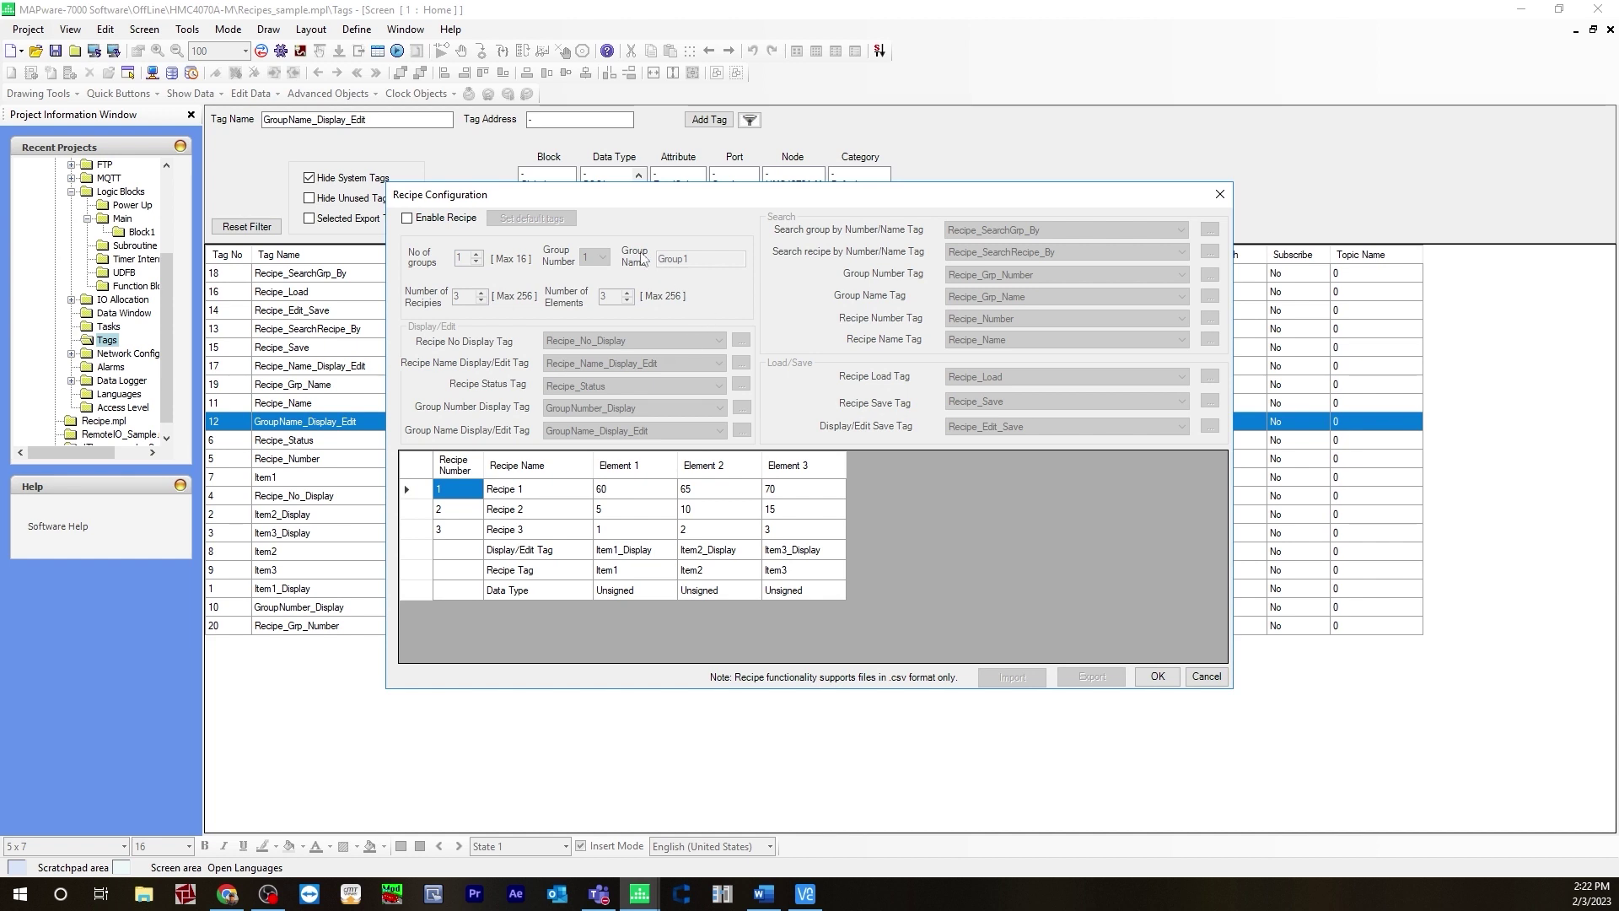
{"action": "left_click", "coordinate": [408, 219]}
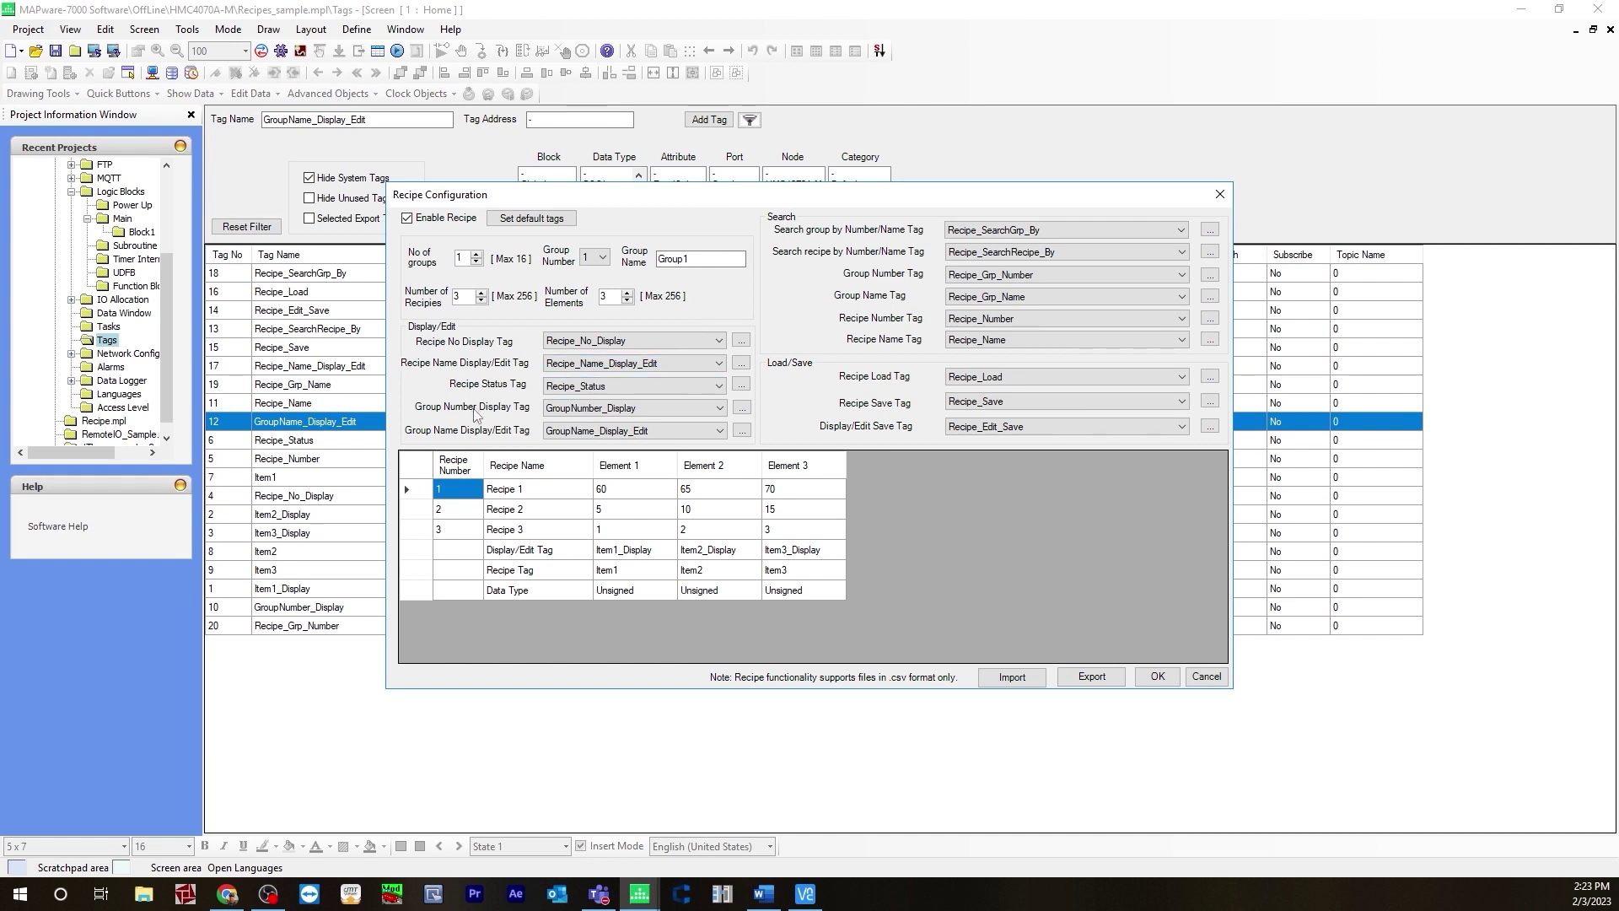
Review the recipe value grid, including Recipe 1's Element 1 value 60.
{"action": "left_click", "coordinate": [632, 491]}
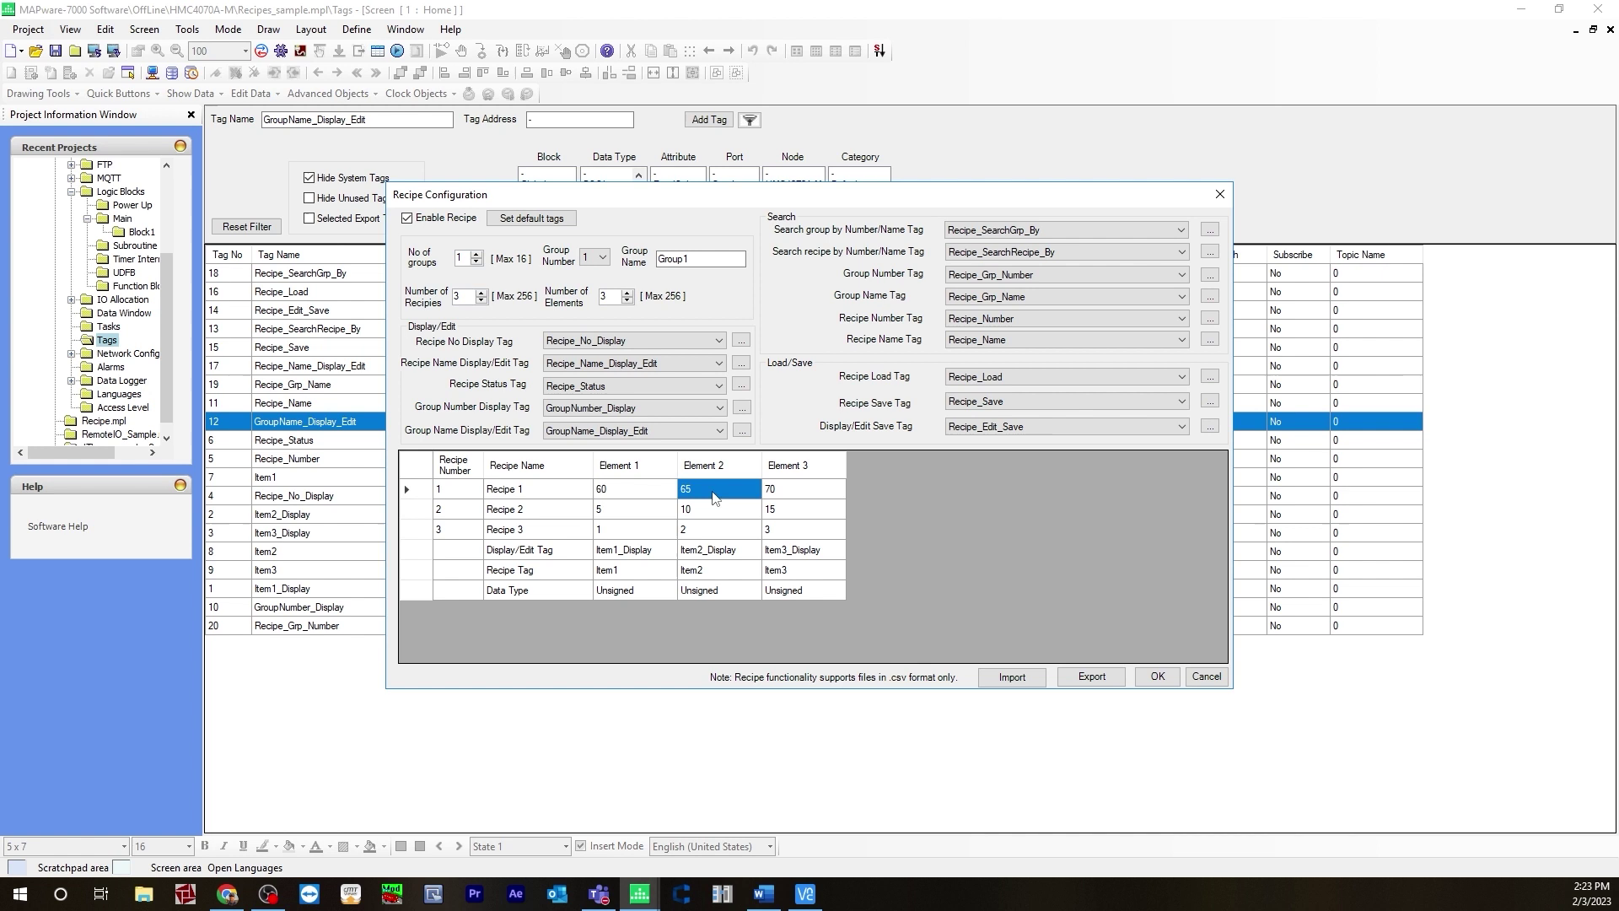
{"action": "left_click", "coordinate": [628, 530]}
{"action": "left_click", "coordinate": [716, 510]}
{"action": "left_click", "coordinate": [641, 489]}
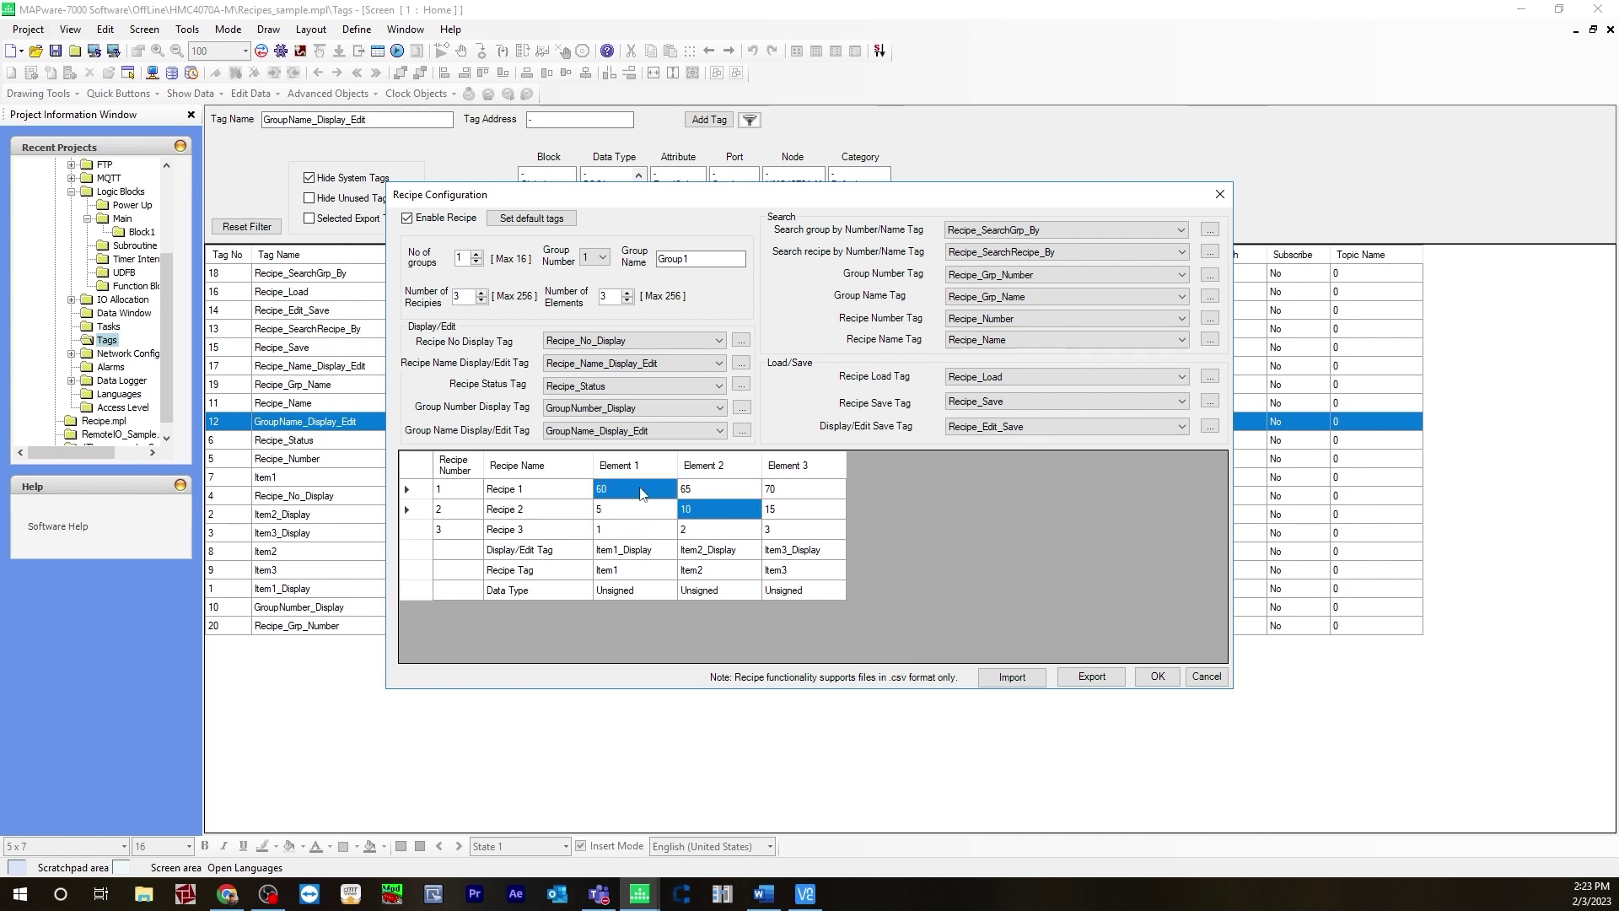
{"action": "left_click", "coordinate": [641, 489]}
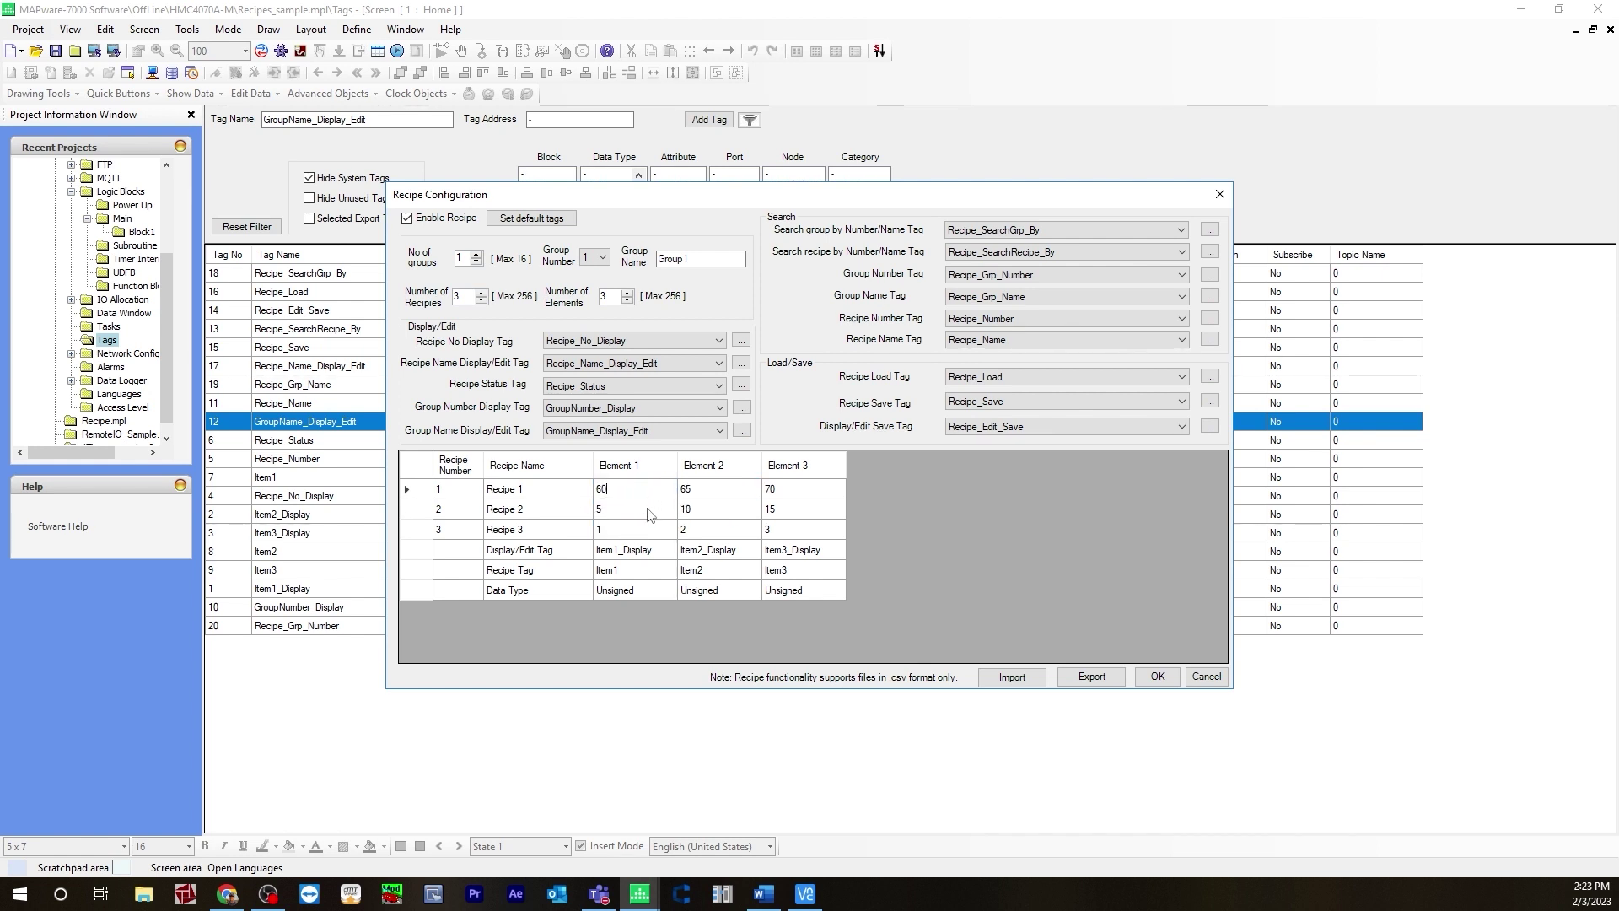
{"action": "left_click", "coordinate": [651, 510]}
{"action": "left_click", "coordinate": [630, 531]}
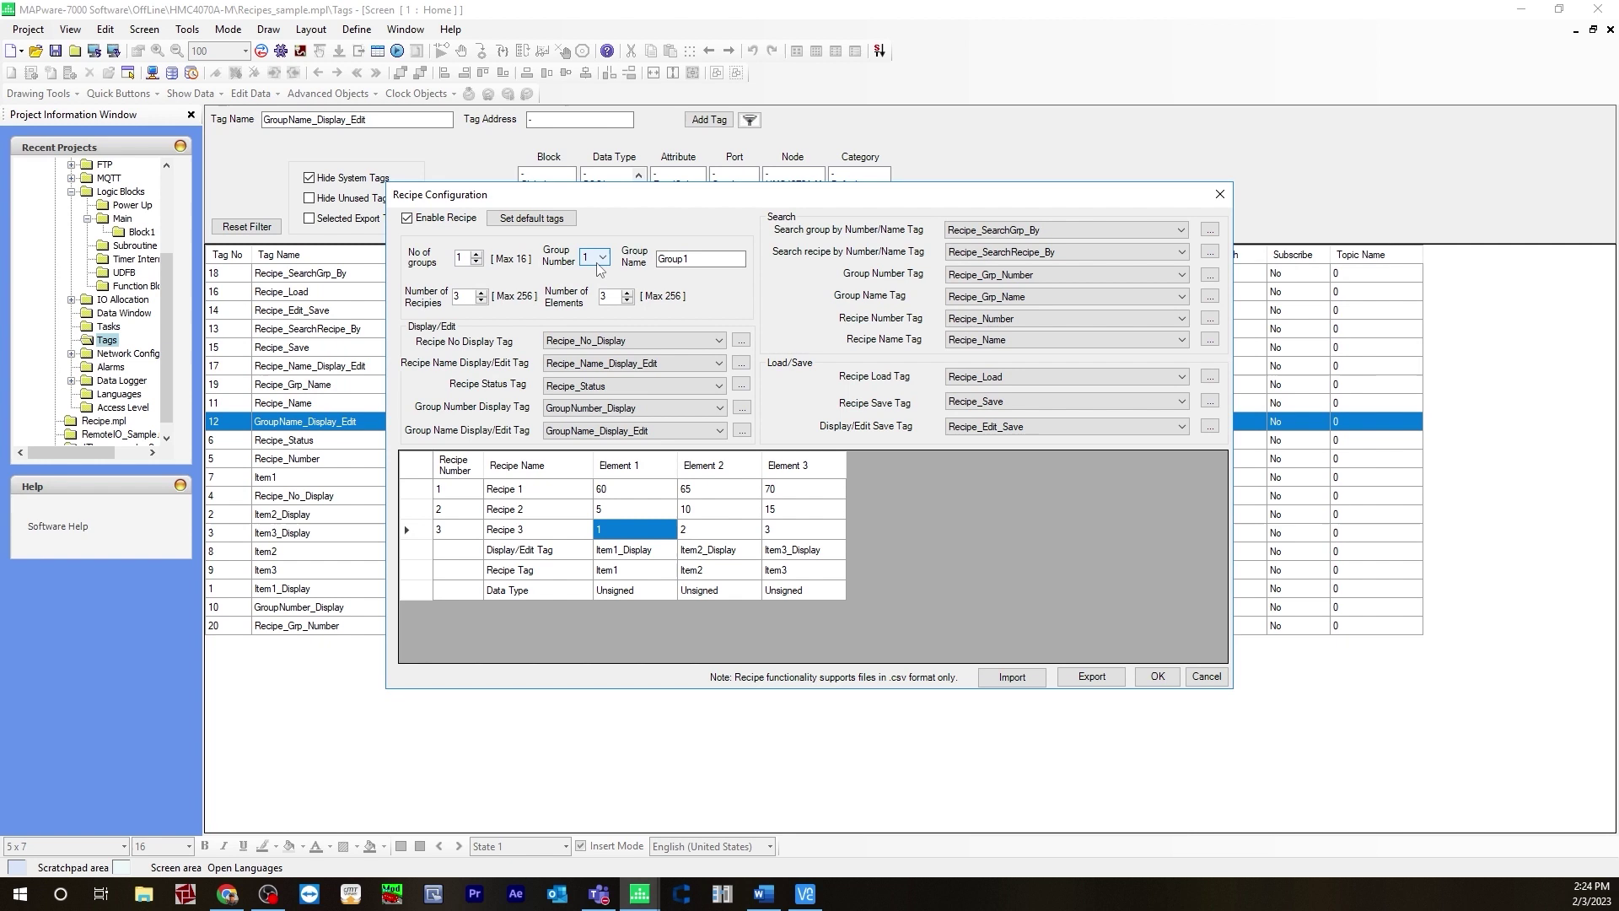
Check display tags Item1-3_Display and recipe tags Item1-3, then confirm the configuration.
{"action": "left_click", "coordinate": [505, 553]}
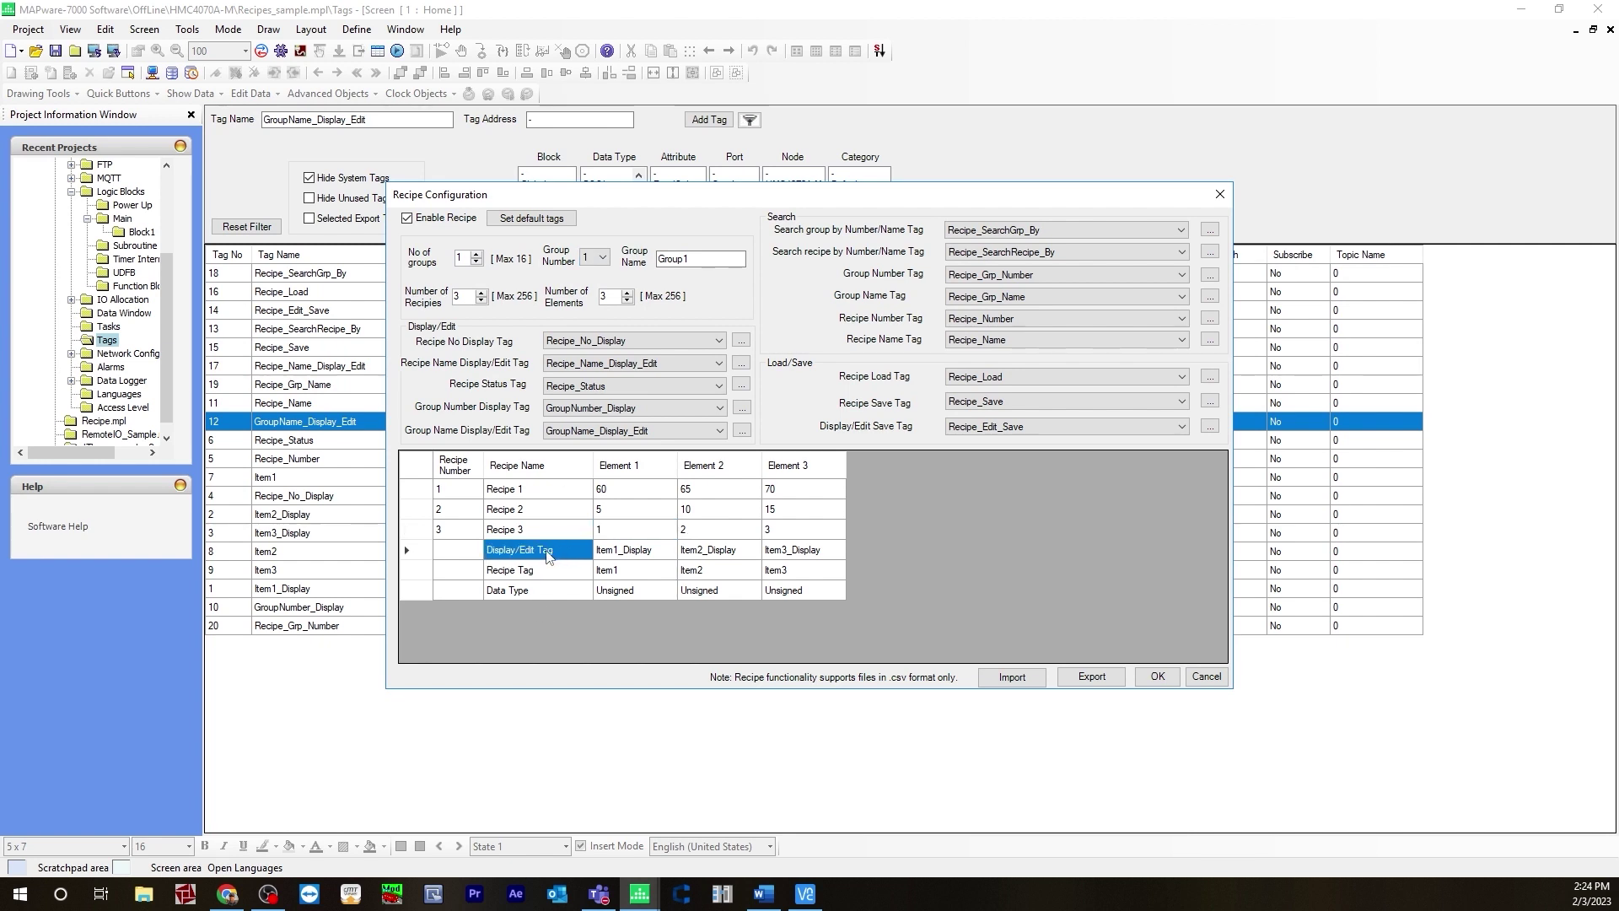
{"action": "left_click", "coordinate": [622, 555]}
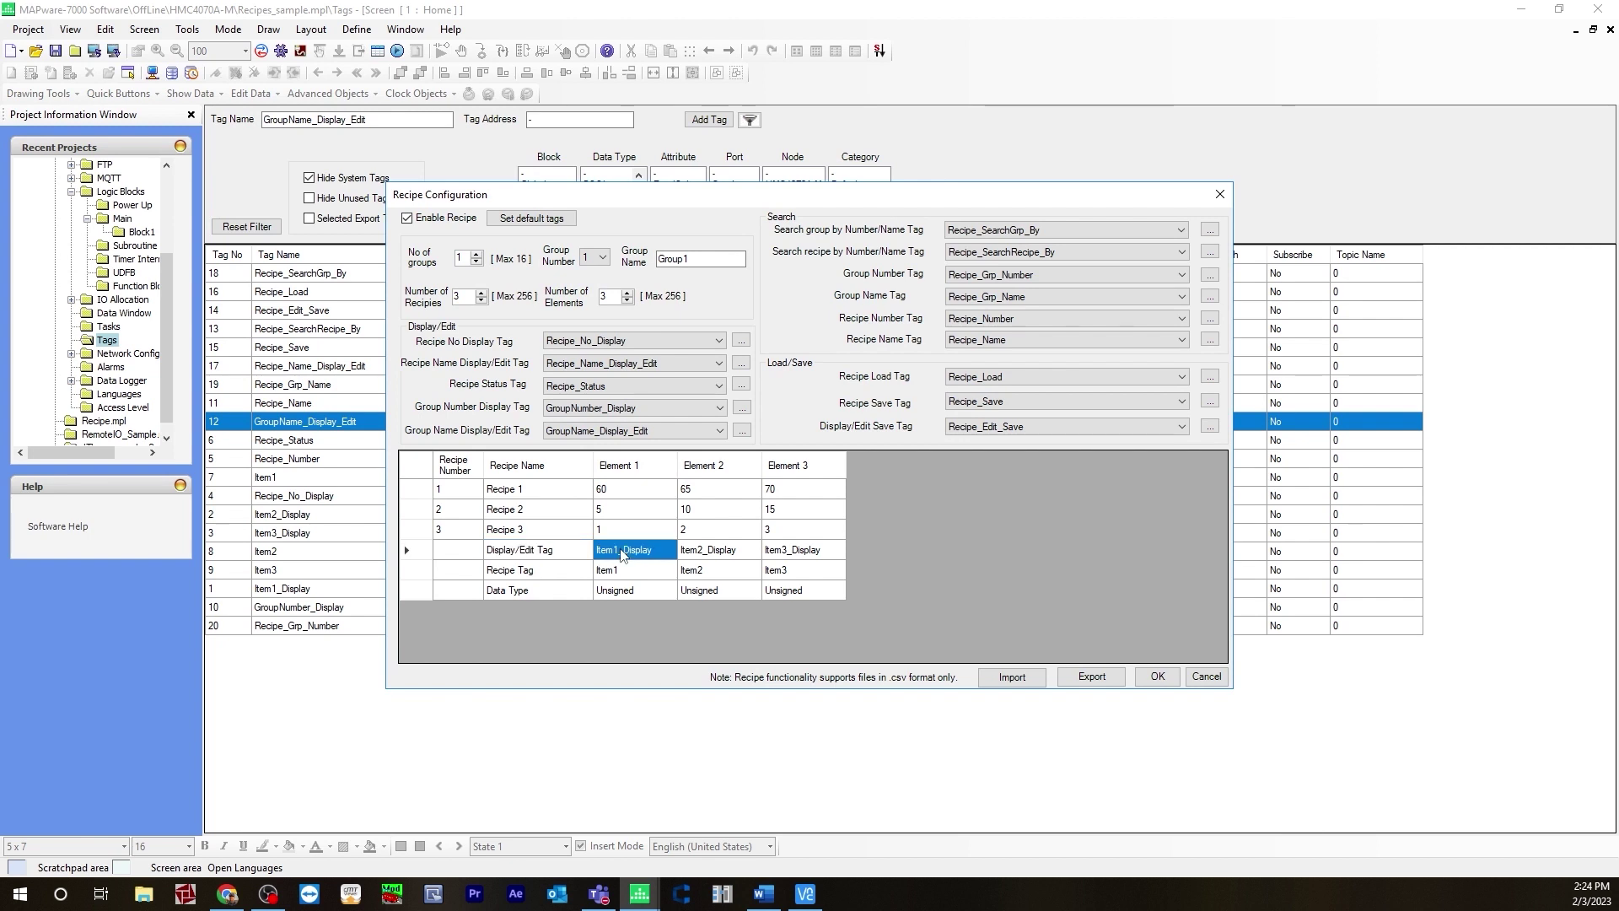
{"action": "left_click", "coordinate": [725, 553]}
{"action": "left_click", "coordinate": [794, 555]}
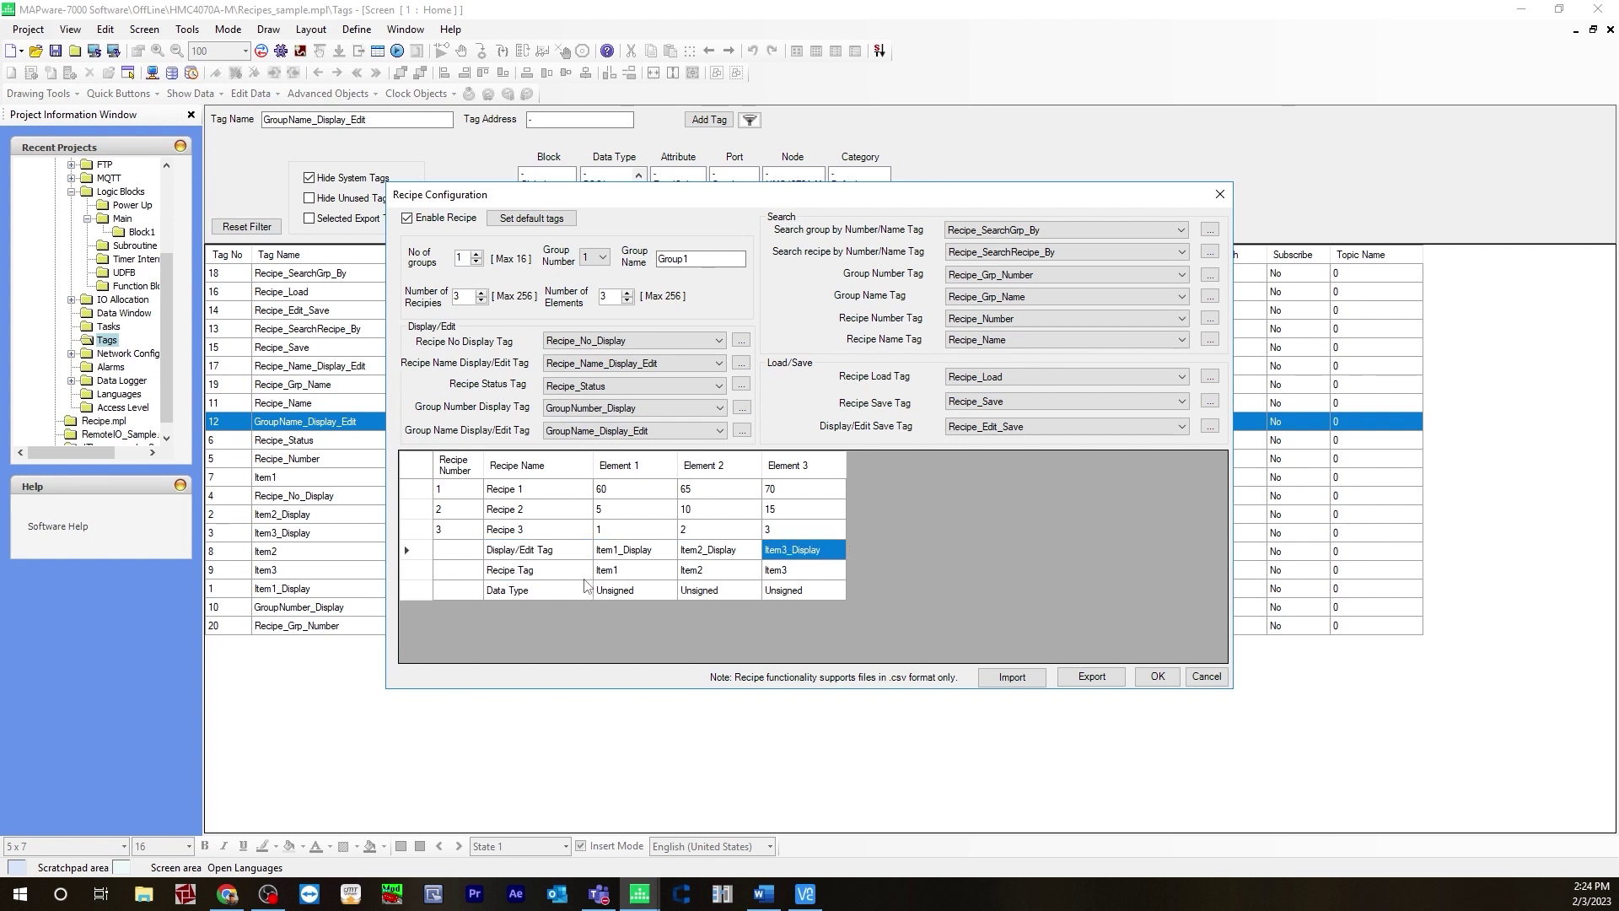
{"action": "left_click", "coordinate": [612, 571]}
{"action": "left_click", "coordinate": [736, 573]}
{"action": "left_click", "coordinate": [780, 573]}
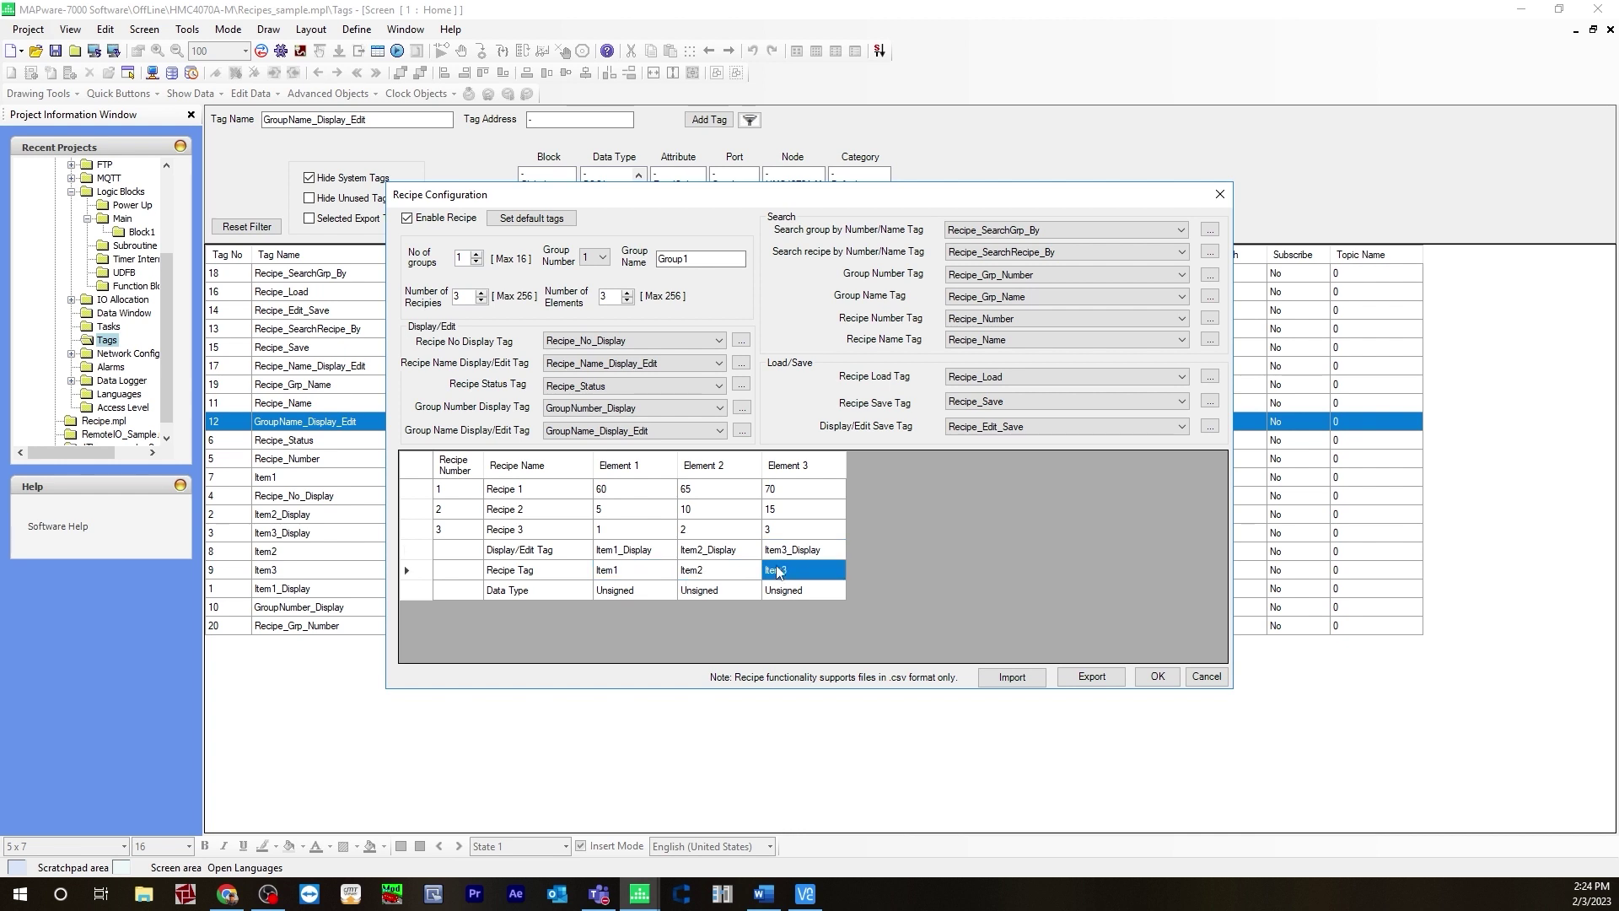
{"action": "left_click", "coordinate": [498, 598]}
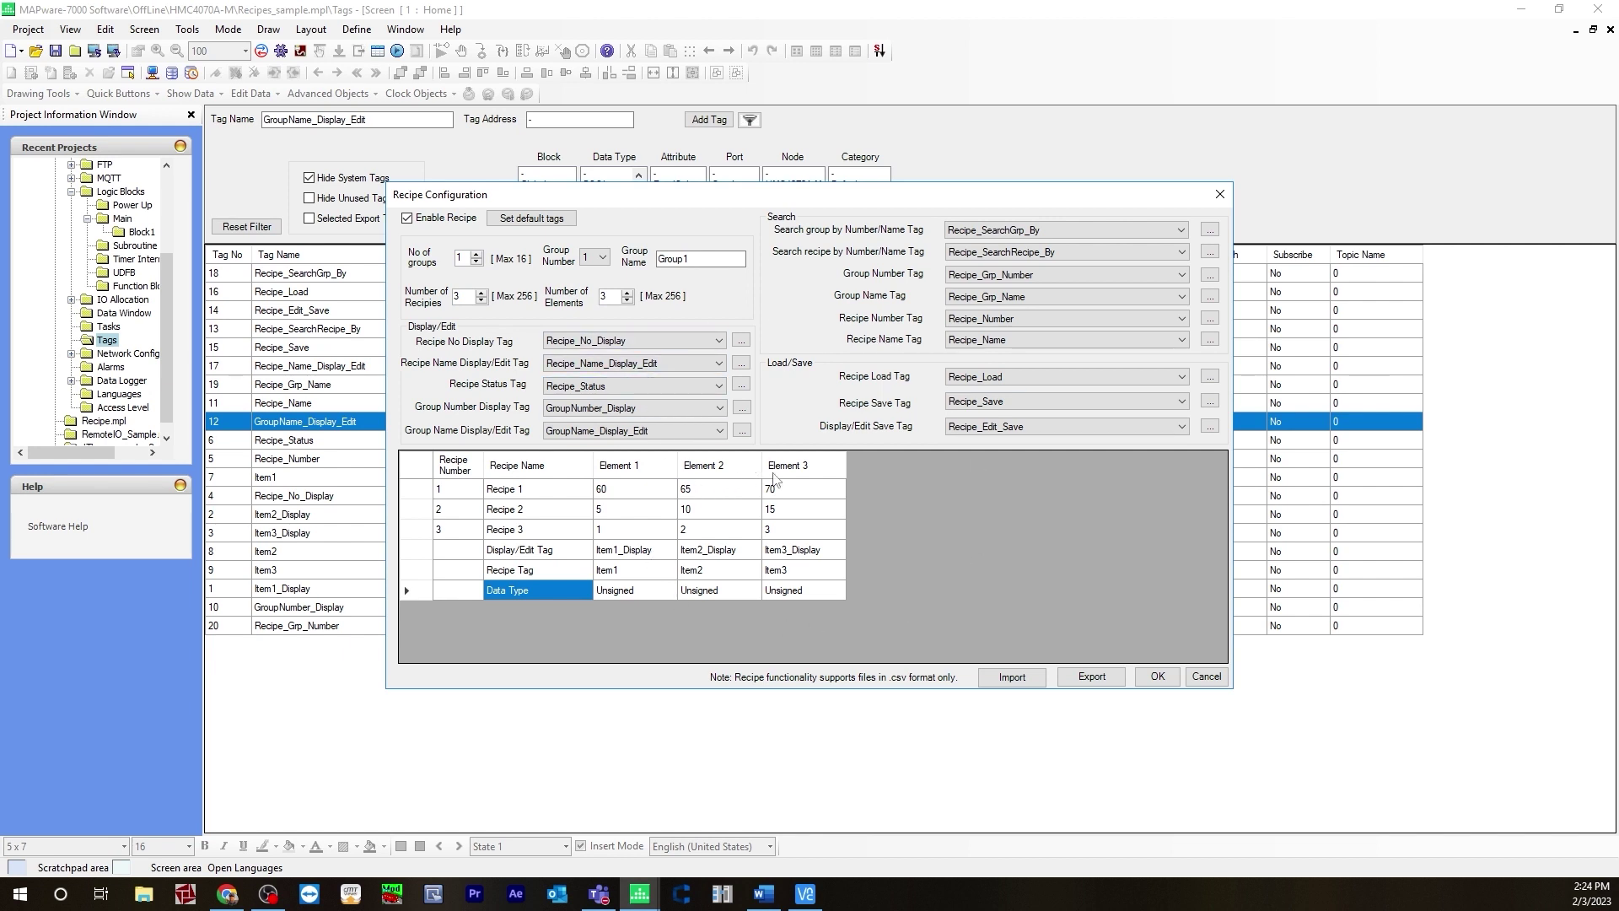
{"action": "left_click", "coordinate": [1157, 675]}
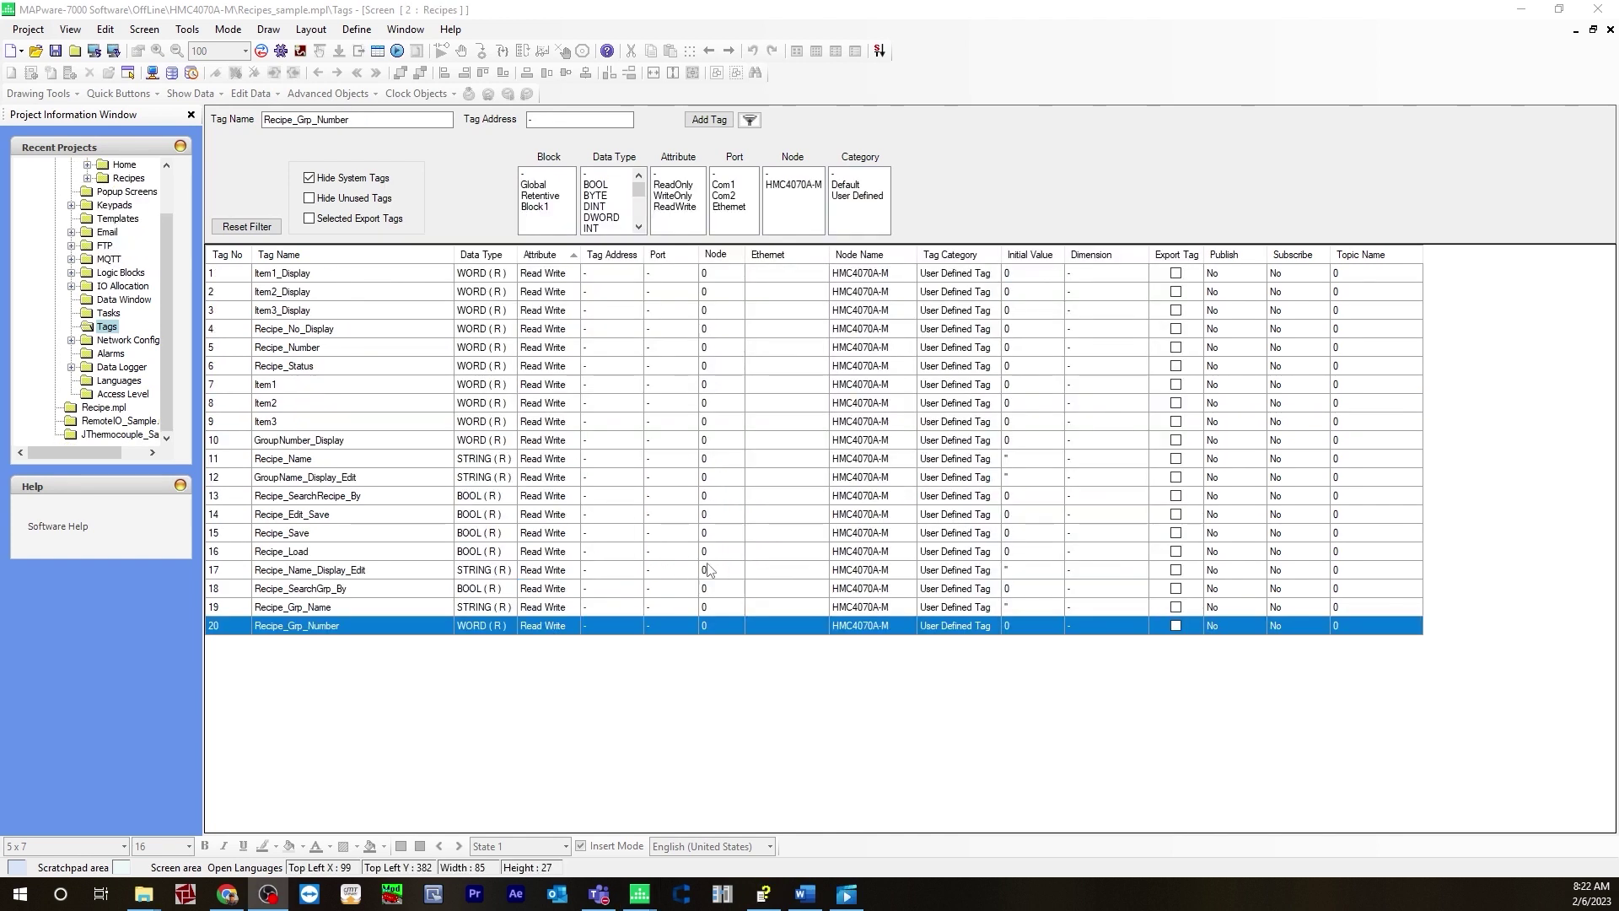
{"action": "scroll", "coordinate": [160, 299], "scroll_direction": "up", "scroll_amount": 2}
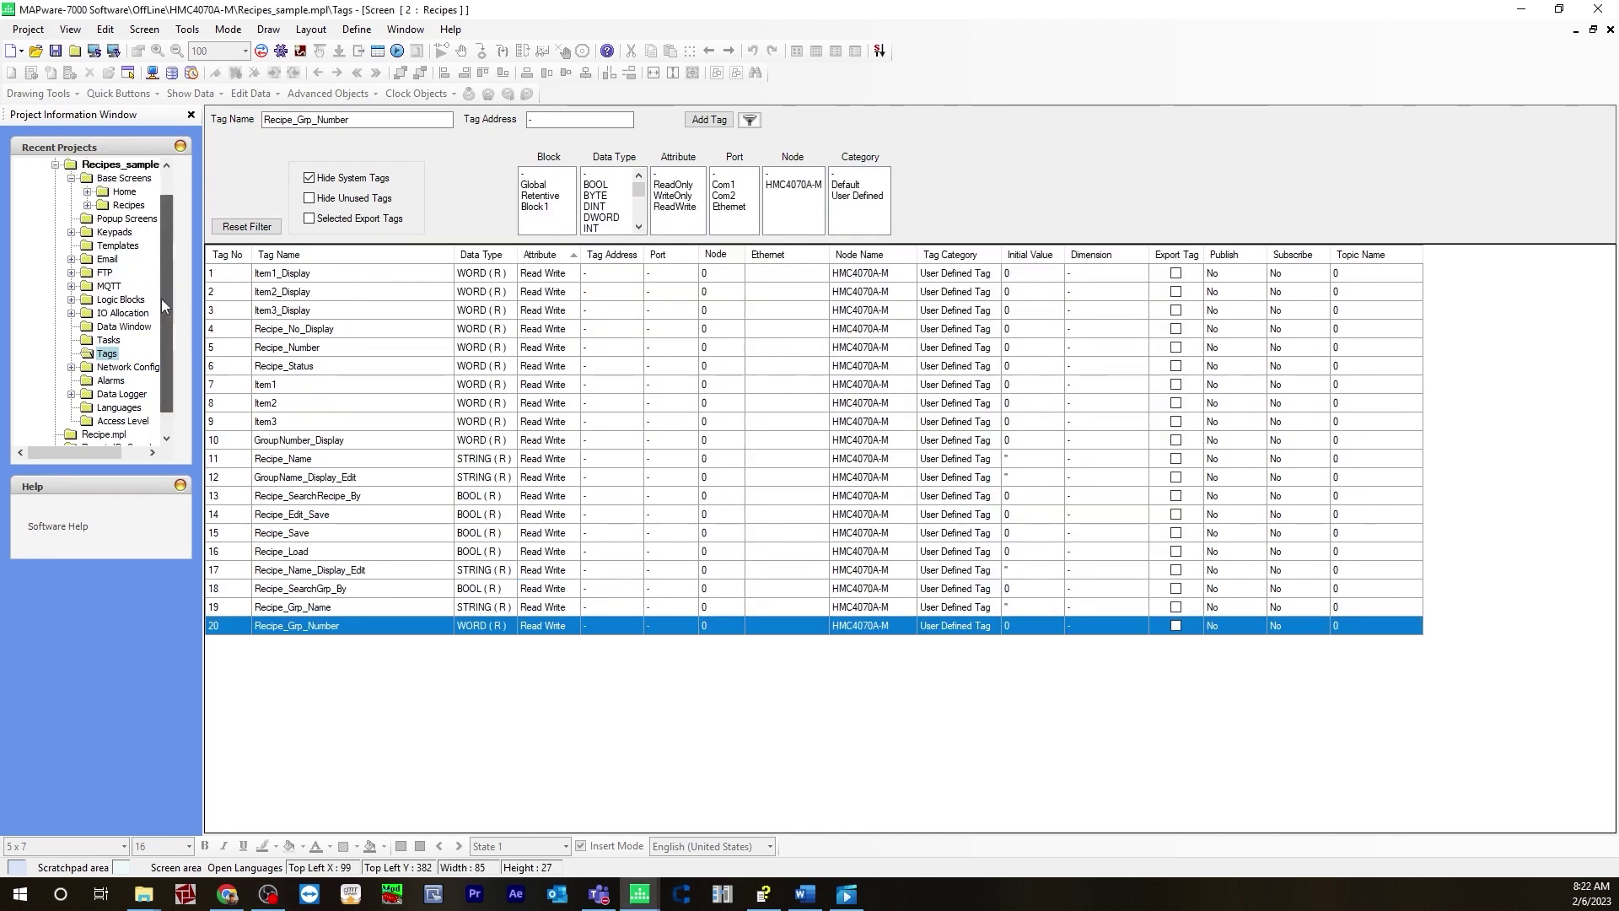
{"action": "left_click", "coordinate": [125, 205]}
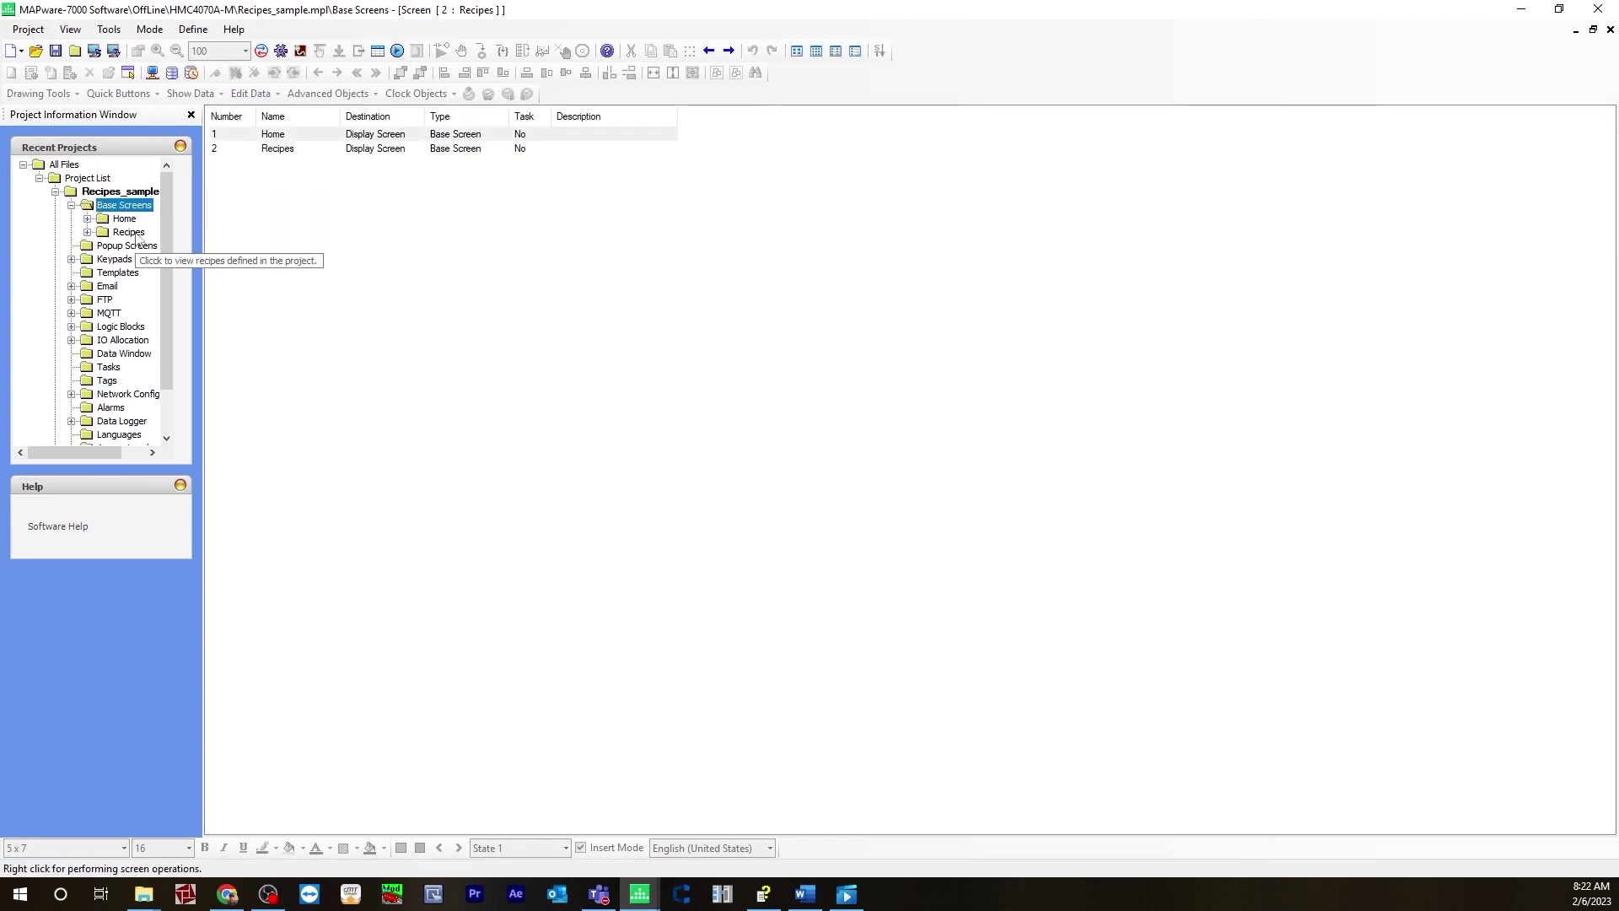
{"action": "double_click", "coordinate": [130, 233]}
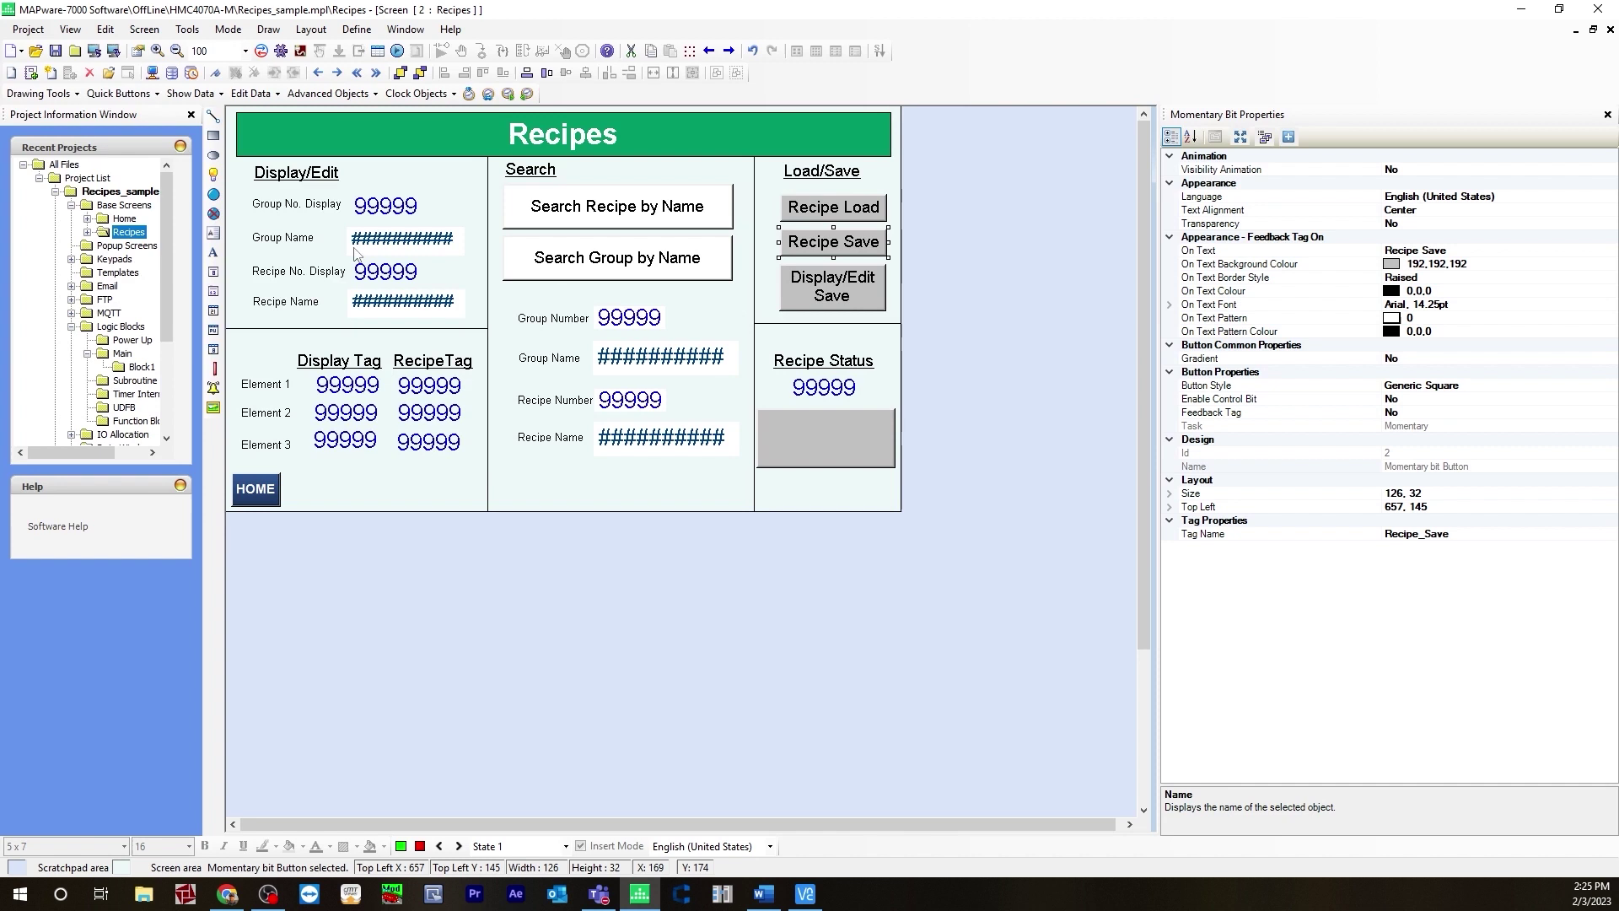
{"action": "left_click", "coordinate": [397, 209]}
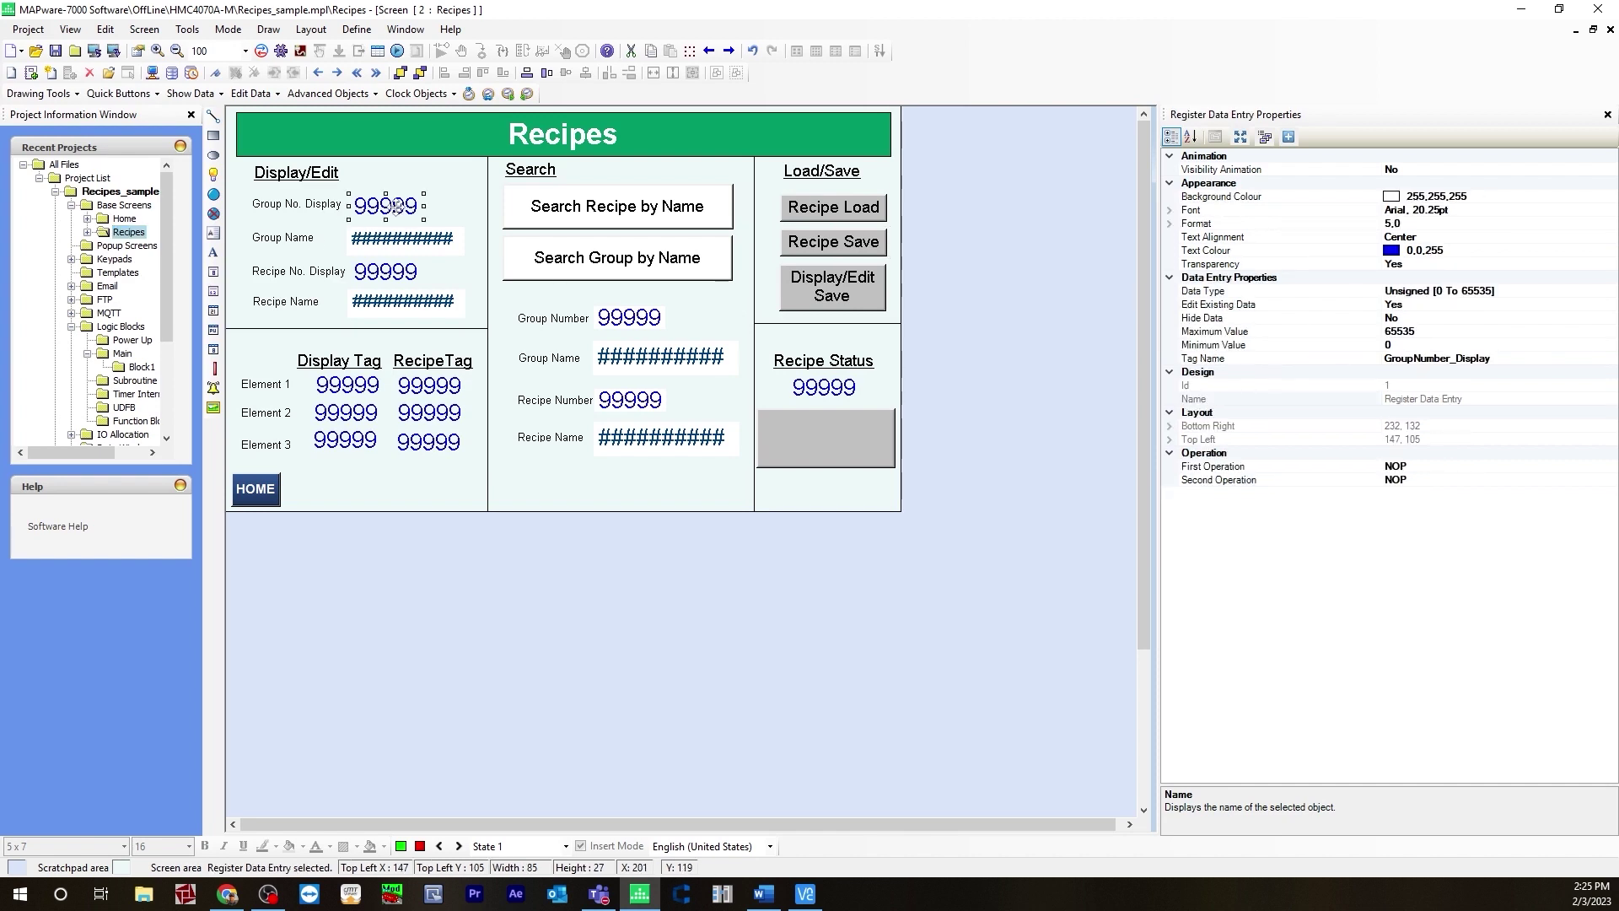
{"action": "left_click", "coordinate": [365, 272]}
{"action": "left_click", "coordinate": [362, 386]}
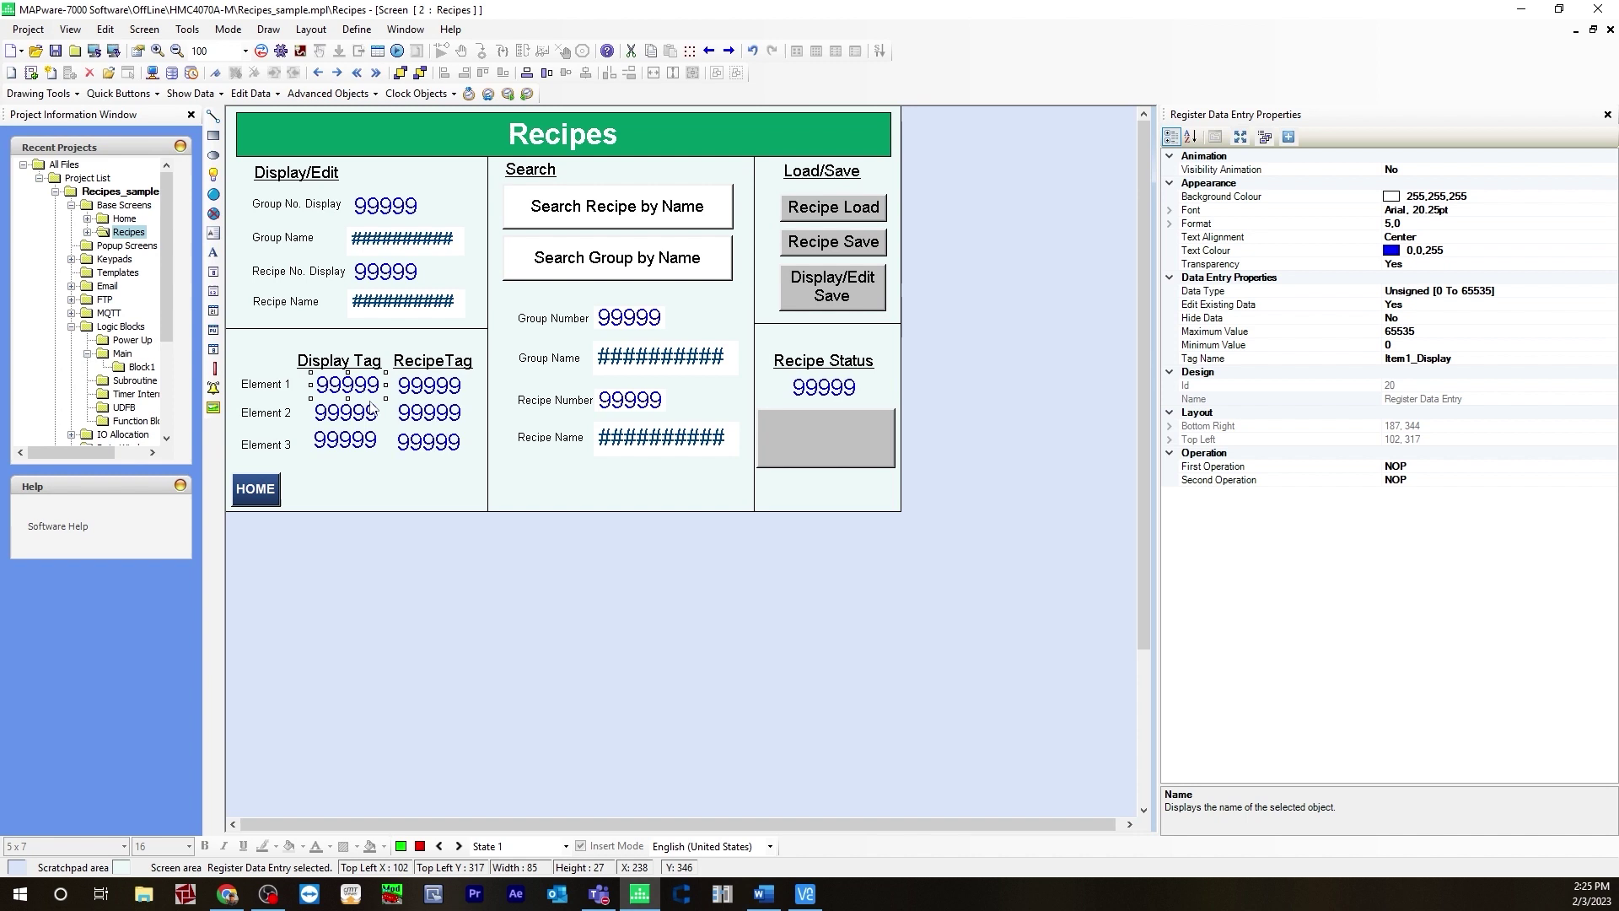
{"action": "left_click", "coordinate": [351, 409]}
{"action": "left_click", "coordinate": [428, 386]}
{"action": "left_click", "coordinate": [437, 443]}
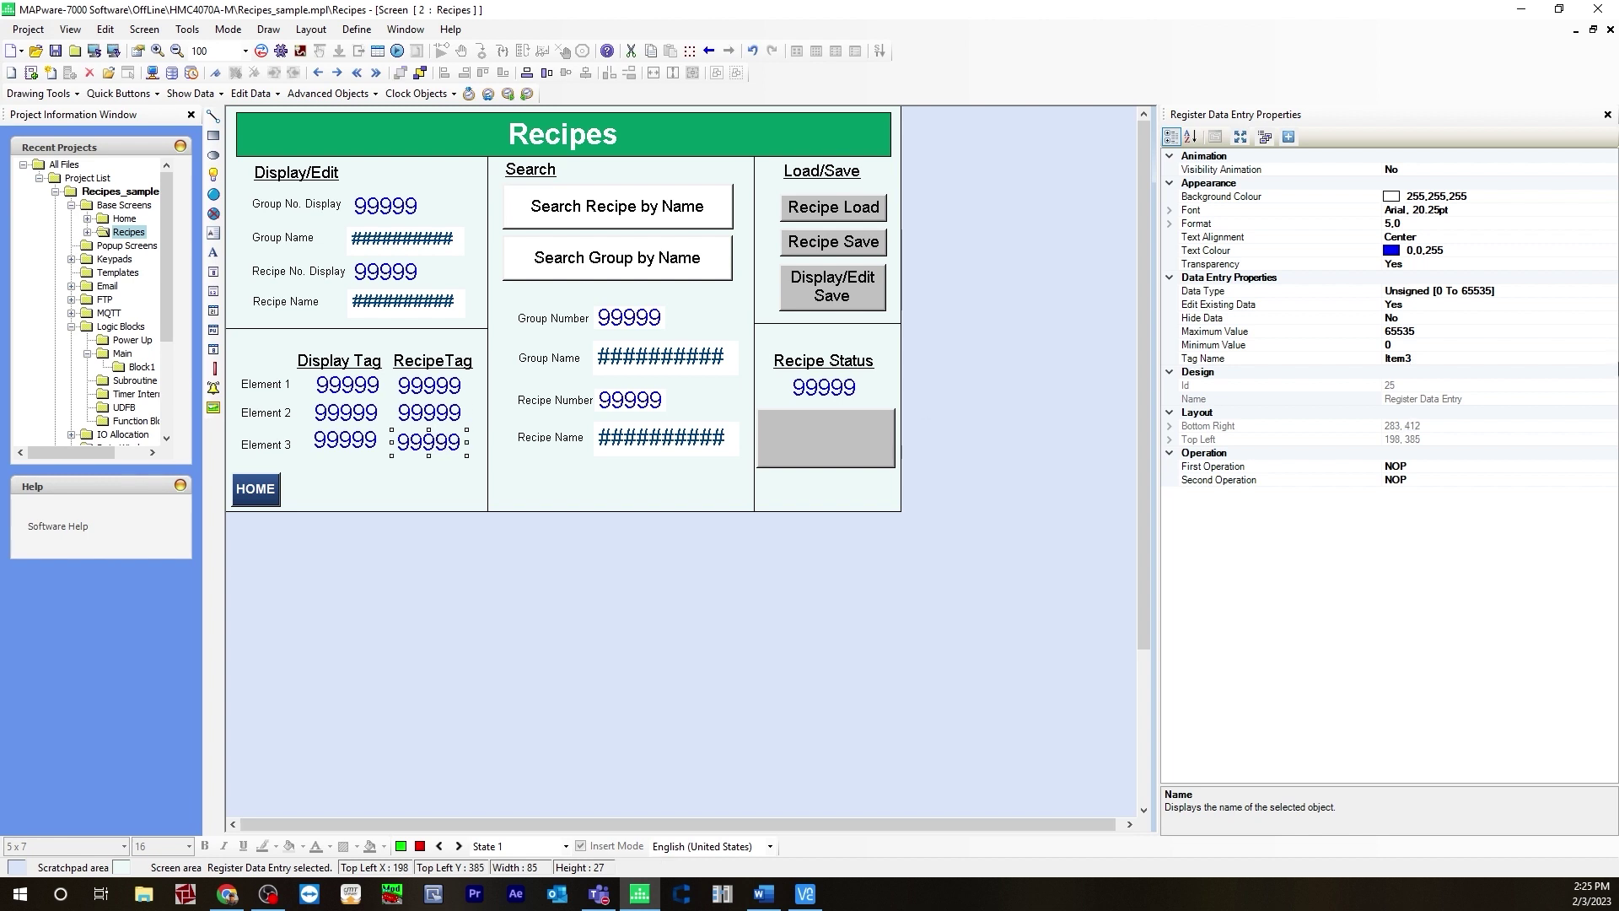
{"action": "key", "text": "Tab"}
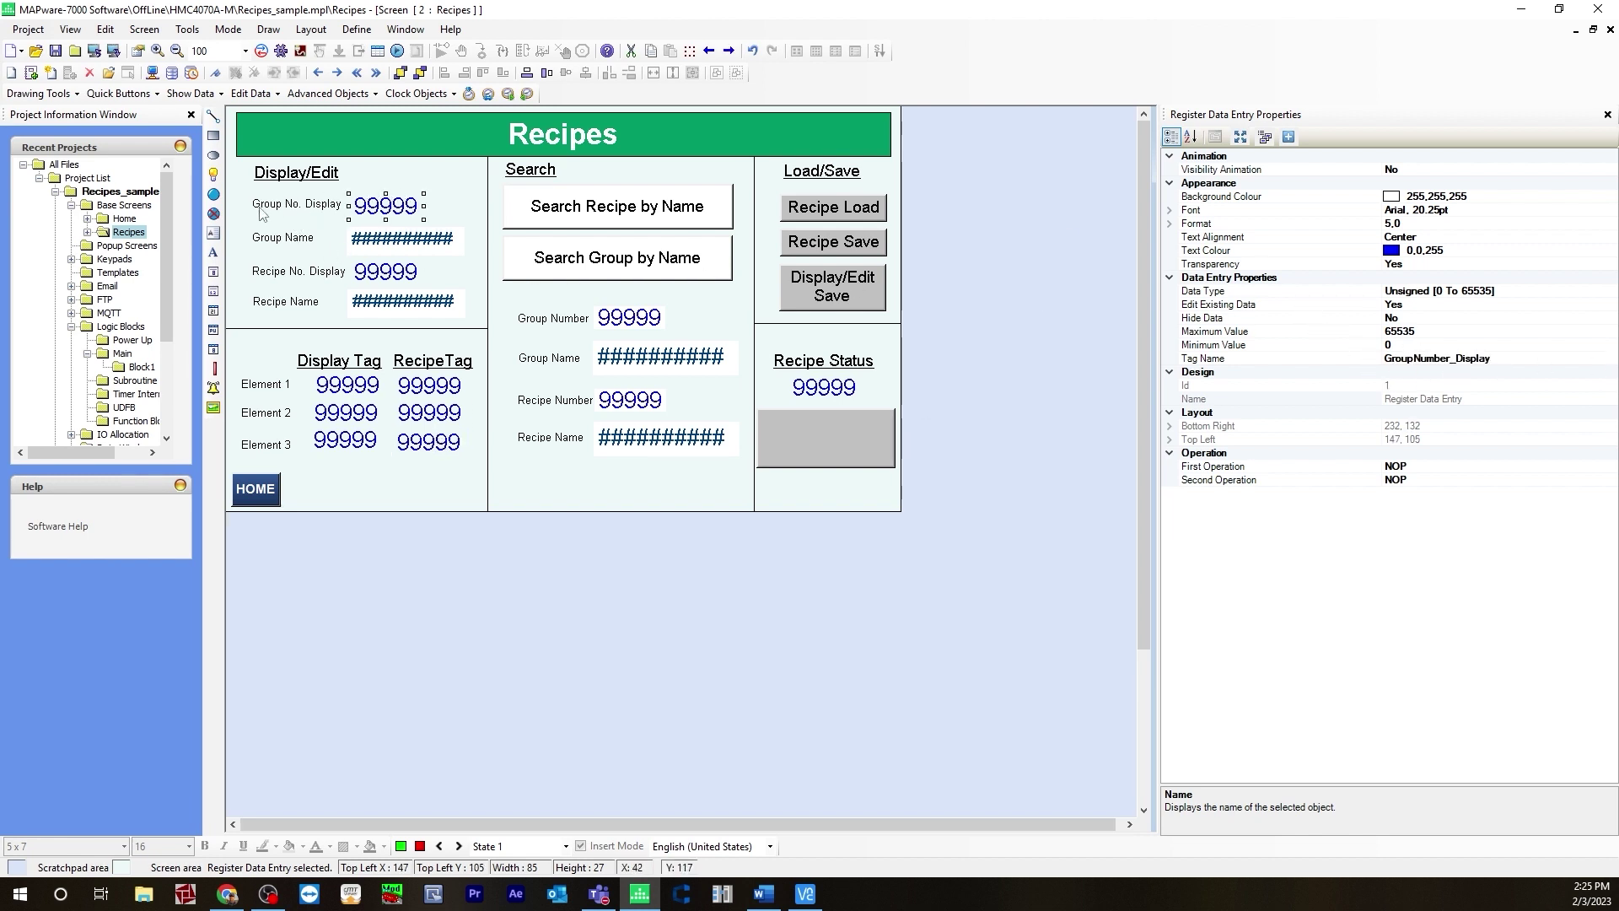
{"action": "left_click", "coordinate": [301, 203]}
{"action": "left_click", "coordinate": [394, 237]}
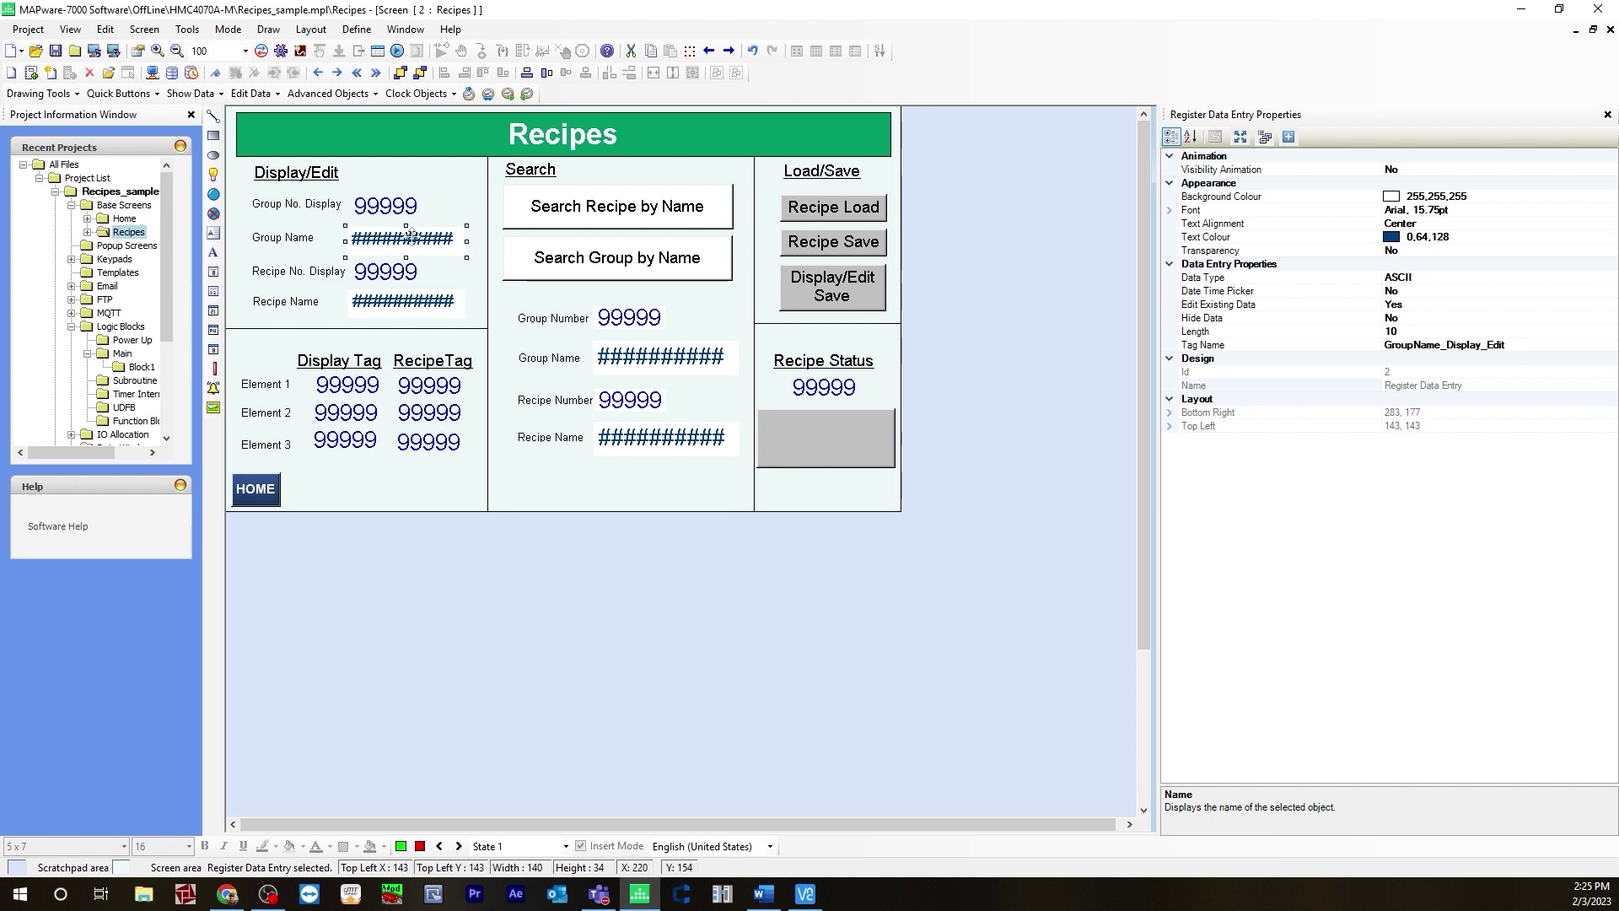
{"action": "left_click", "coordinate": [406, 302]}
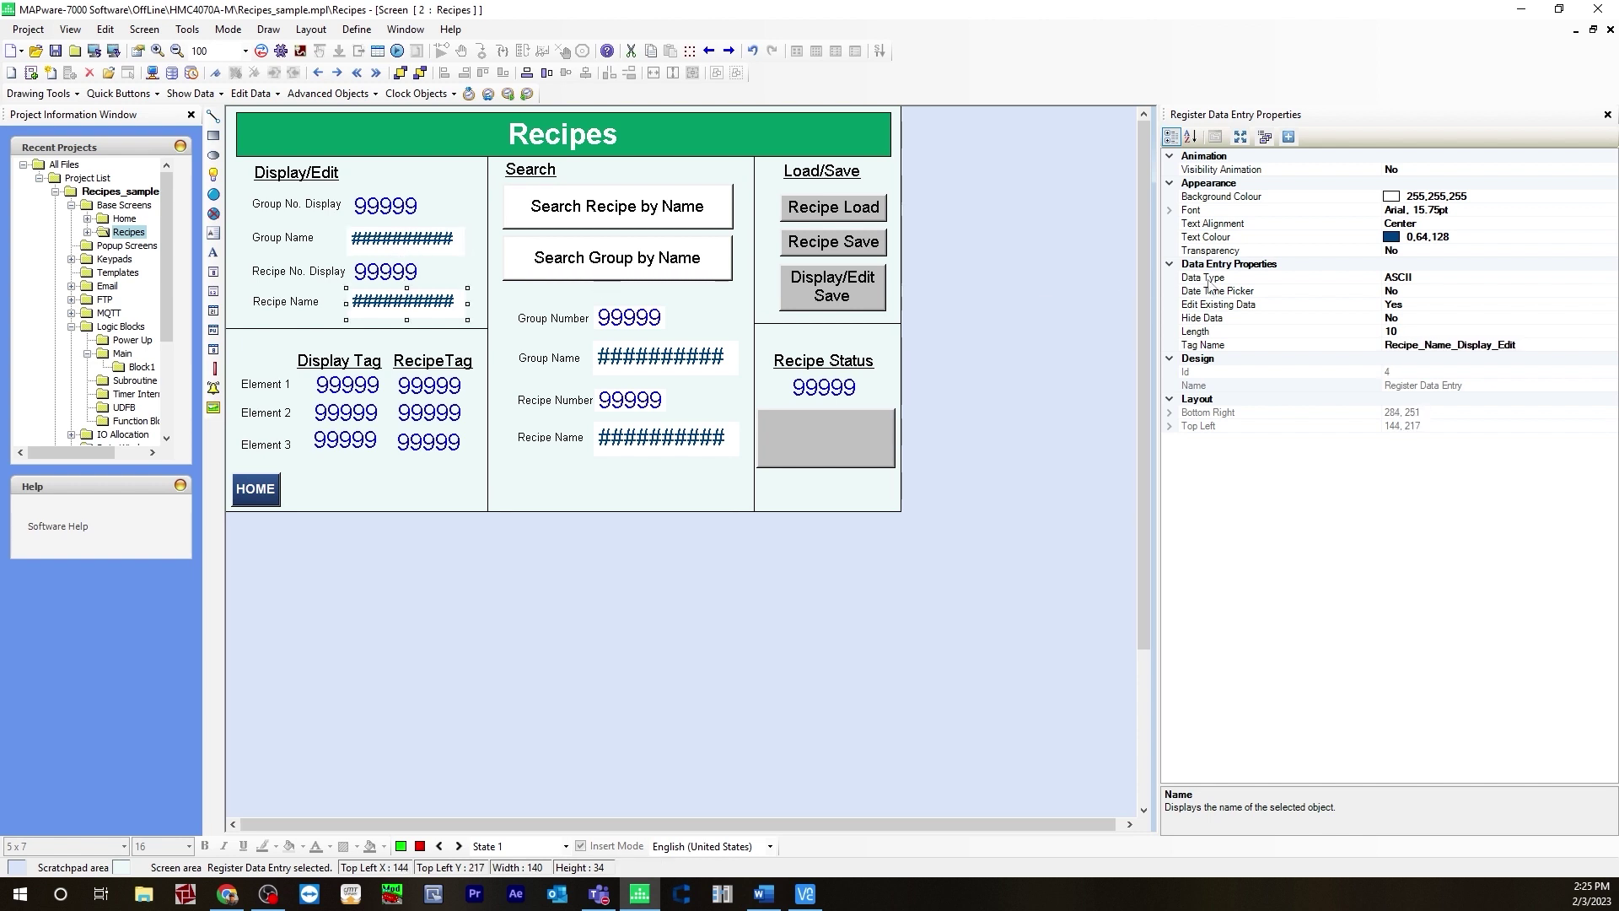
{"action": "left_click", "coordinate": [636, 358]}
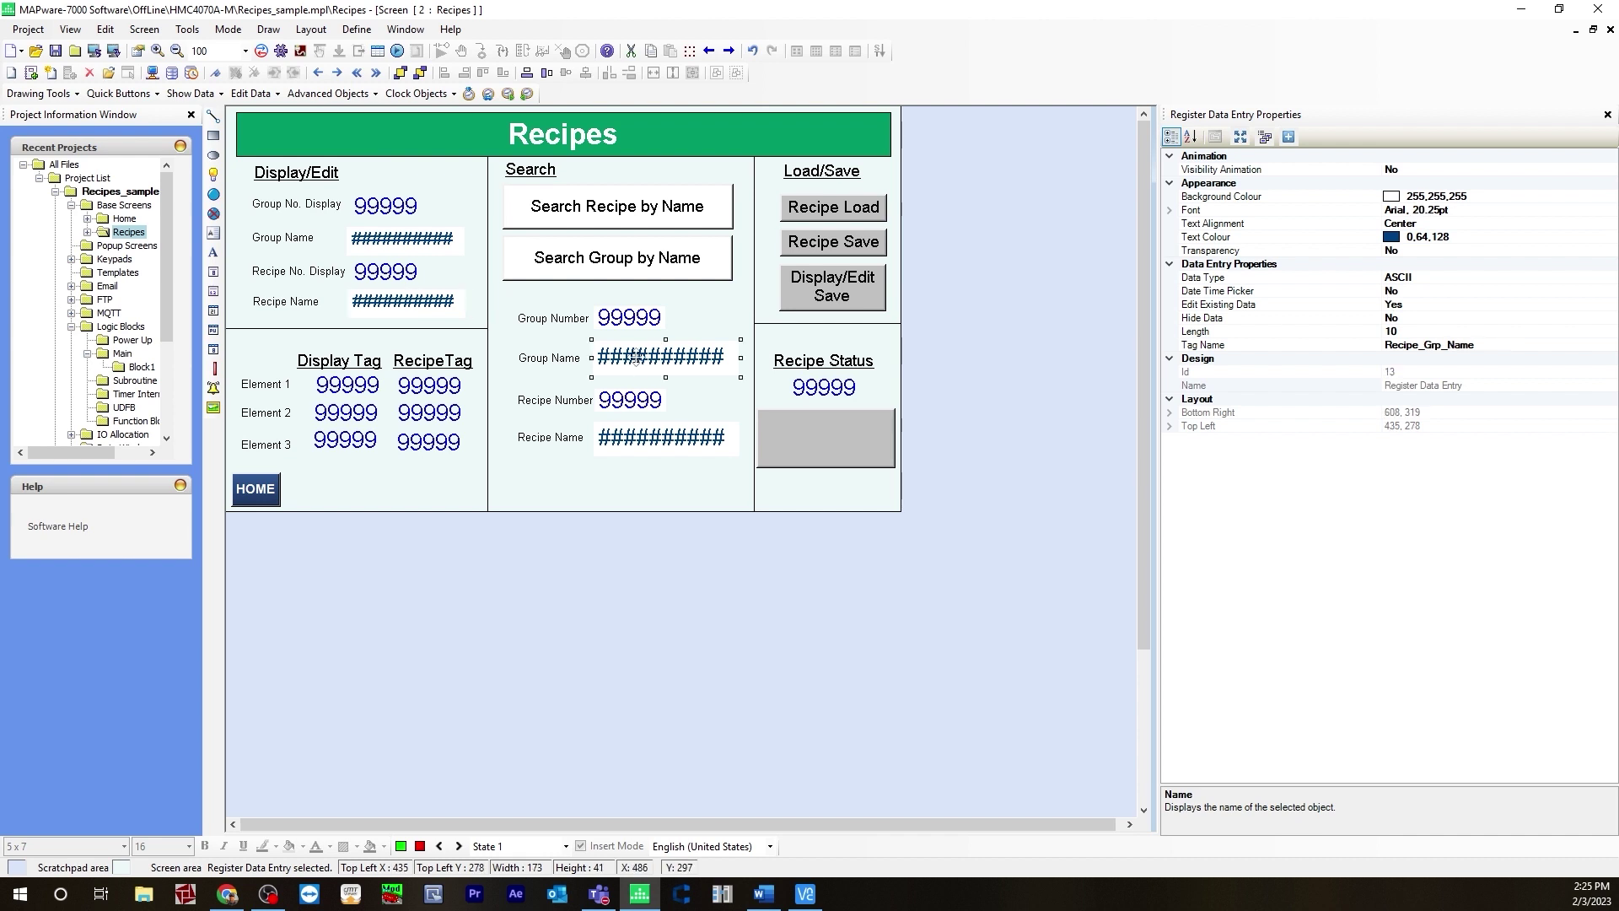
{"action": "left_click", "coordinate": [623, 321]}
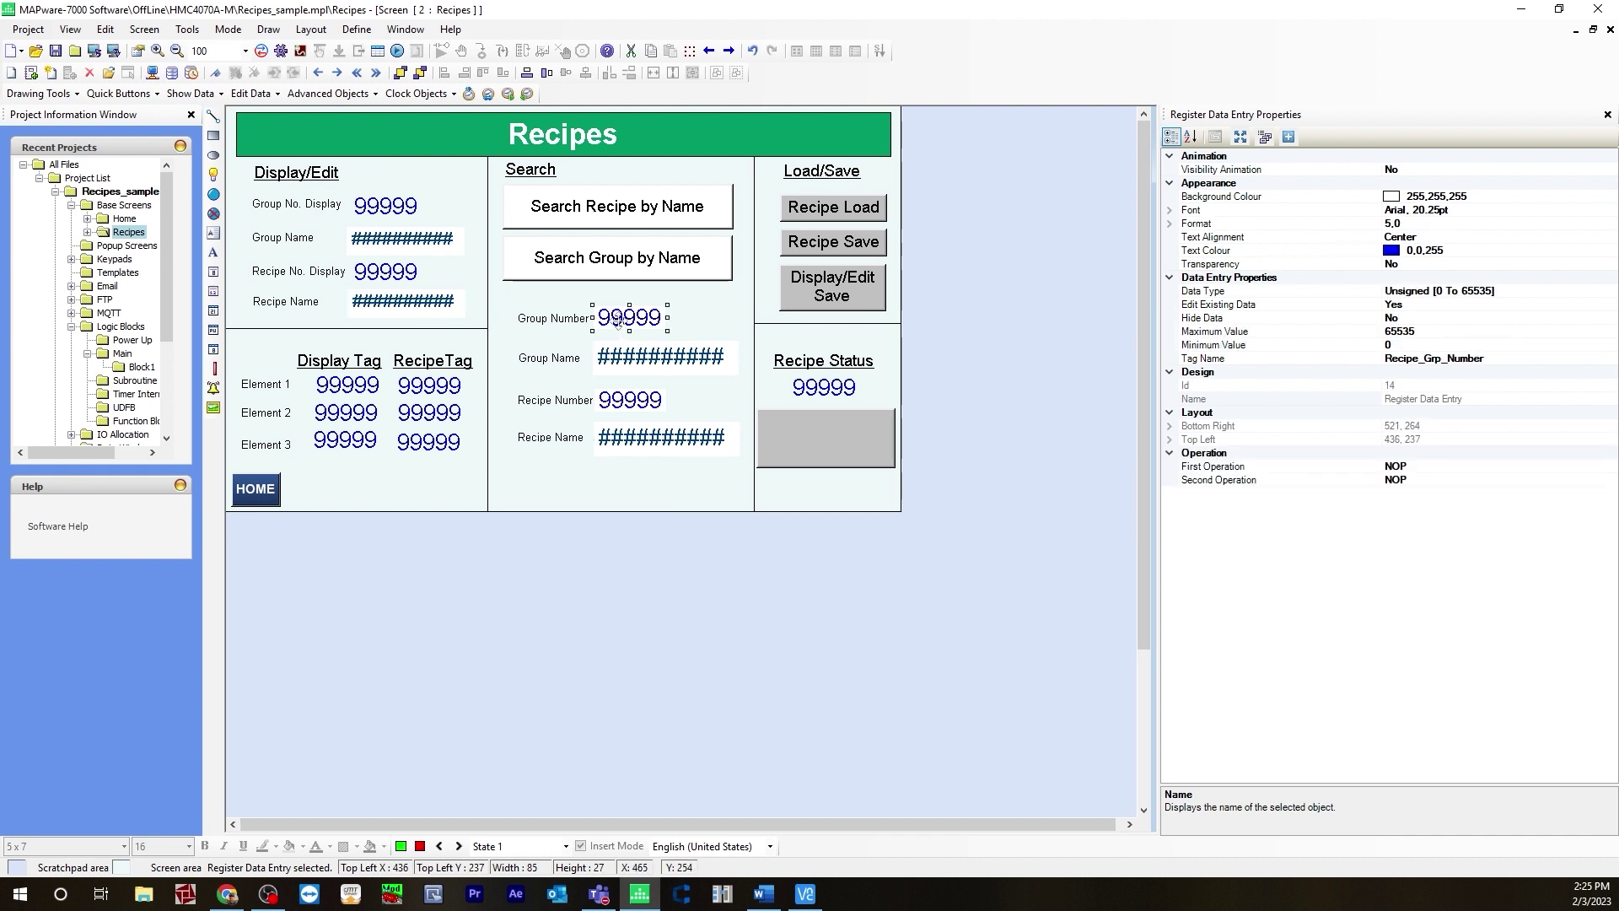
{"action": "left_click", "coordinate": [631, 400]}
{"action": "left_click", "coordinate": [627, 315]}
{"action": "left_click", "coordinate": [608, 216]}
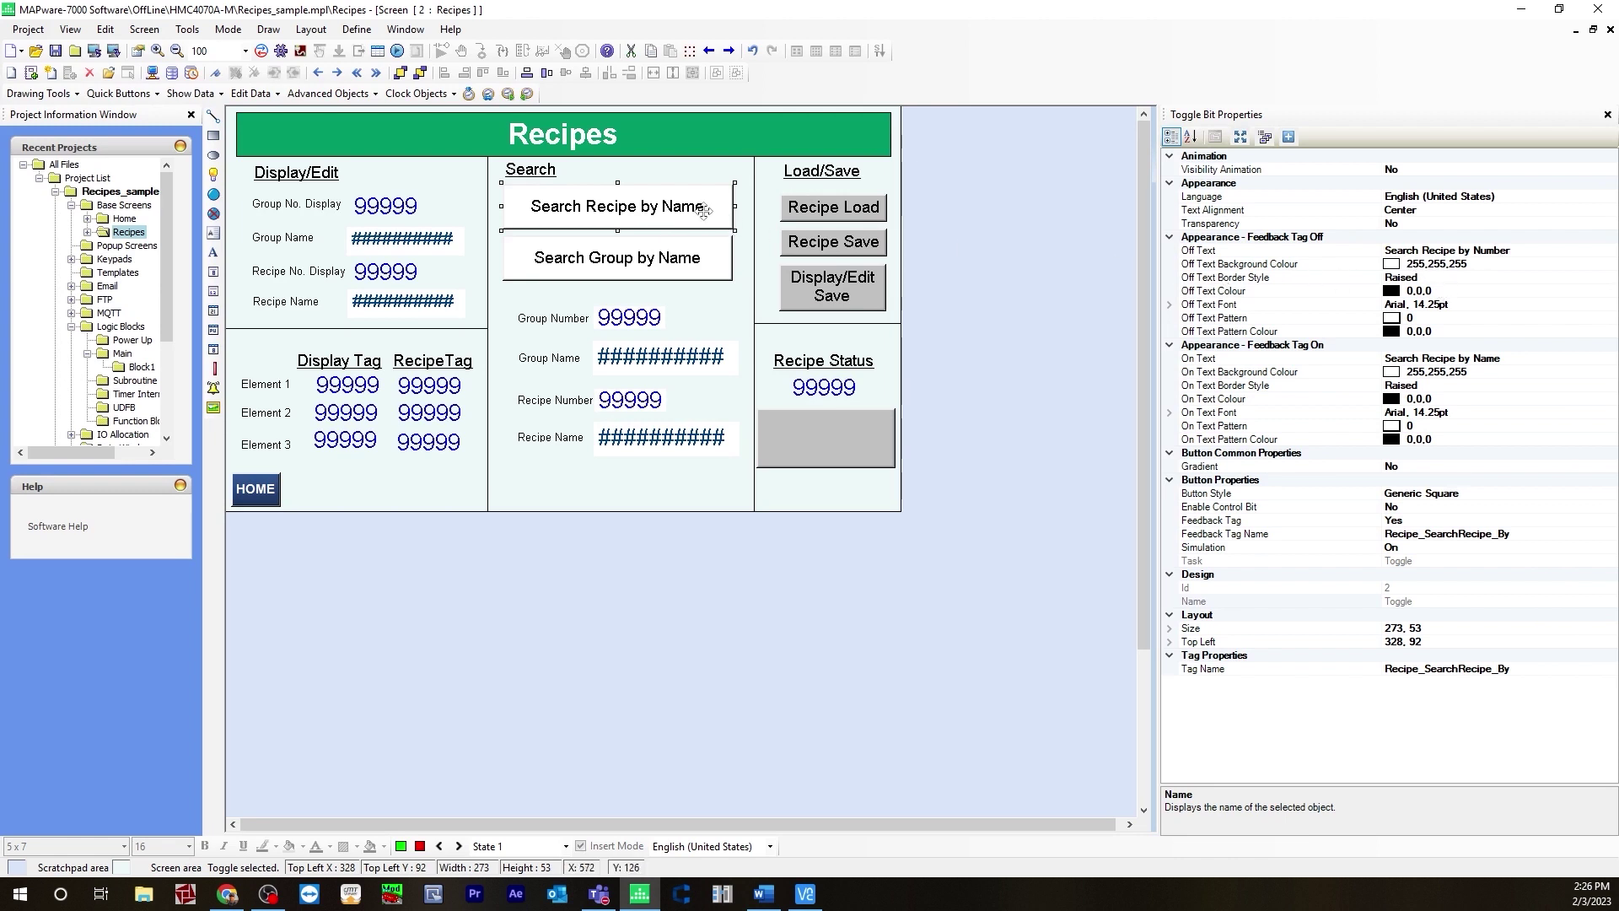
{"action": "left_click", "coordinate": [1418, 358]}
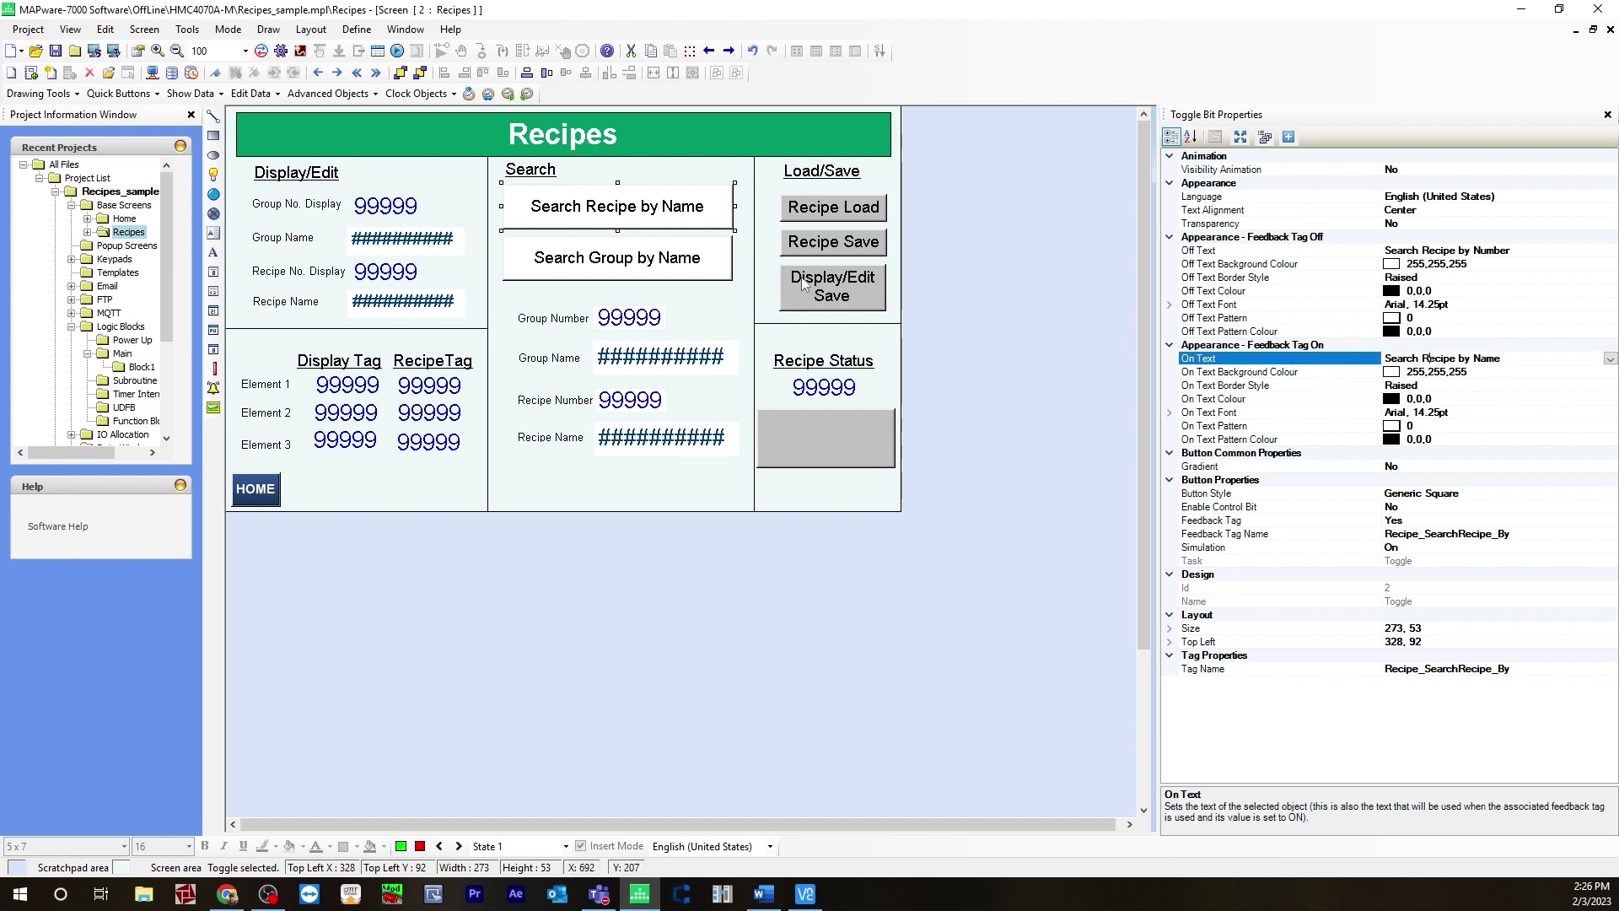
{"action": "left_click", "coordinate": [658, 271]}
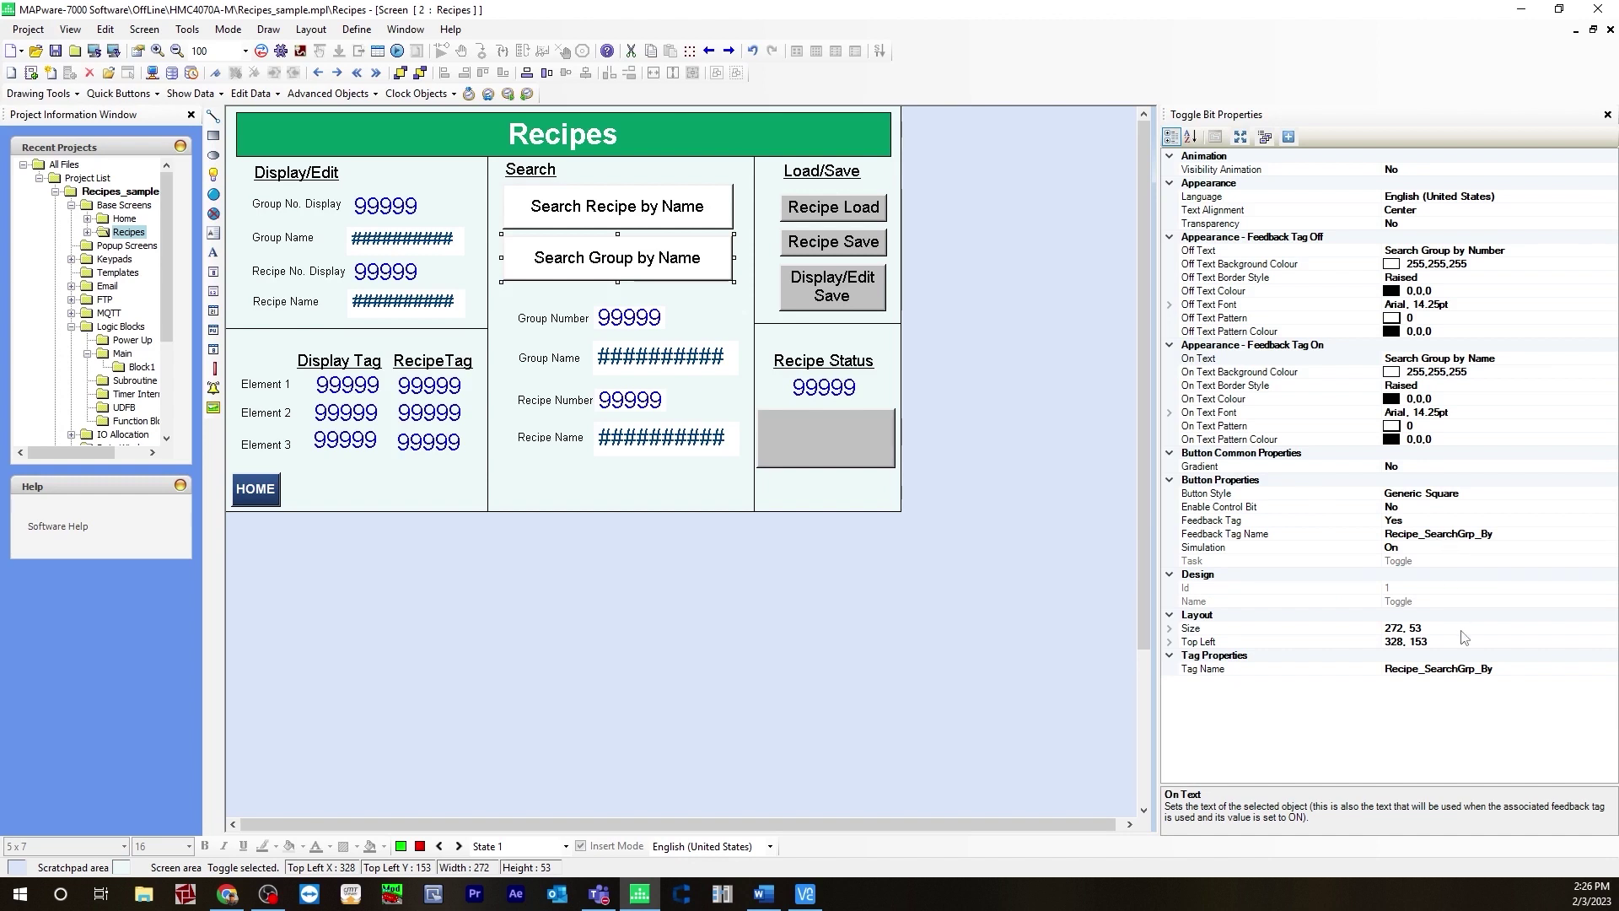
{"action": "left_click", "coordinate": [617, 223]}
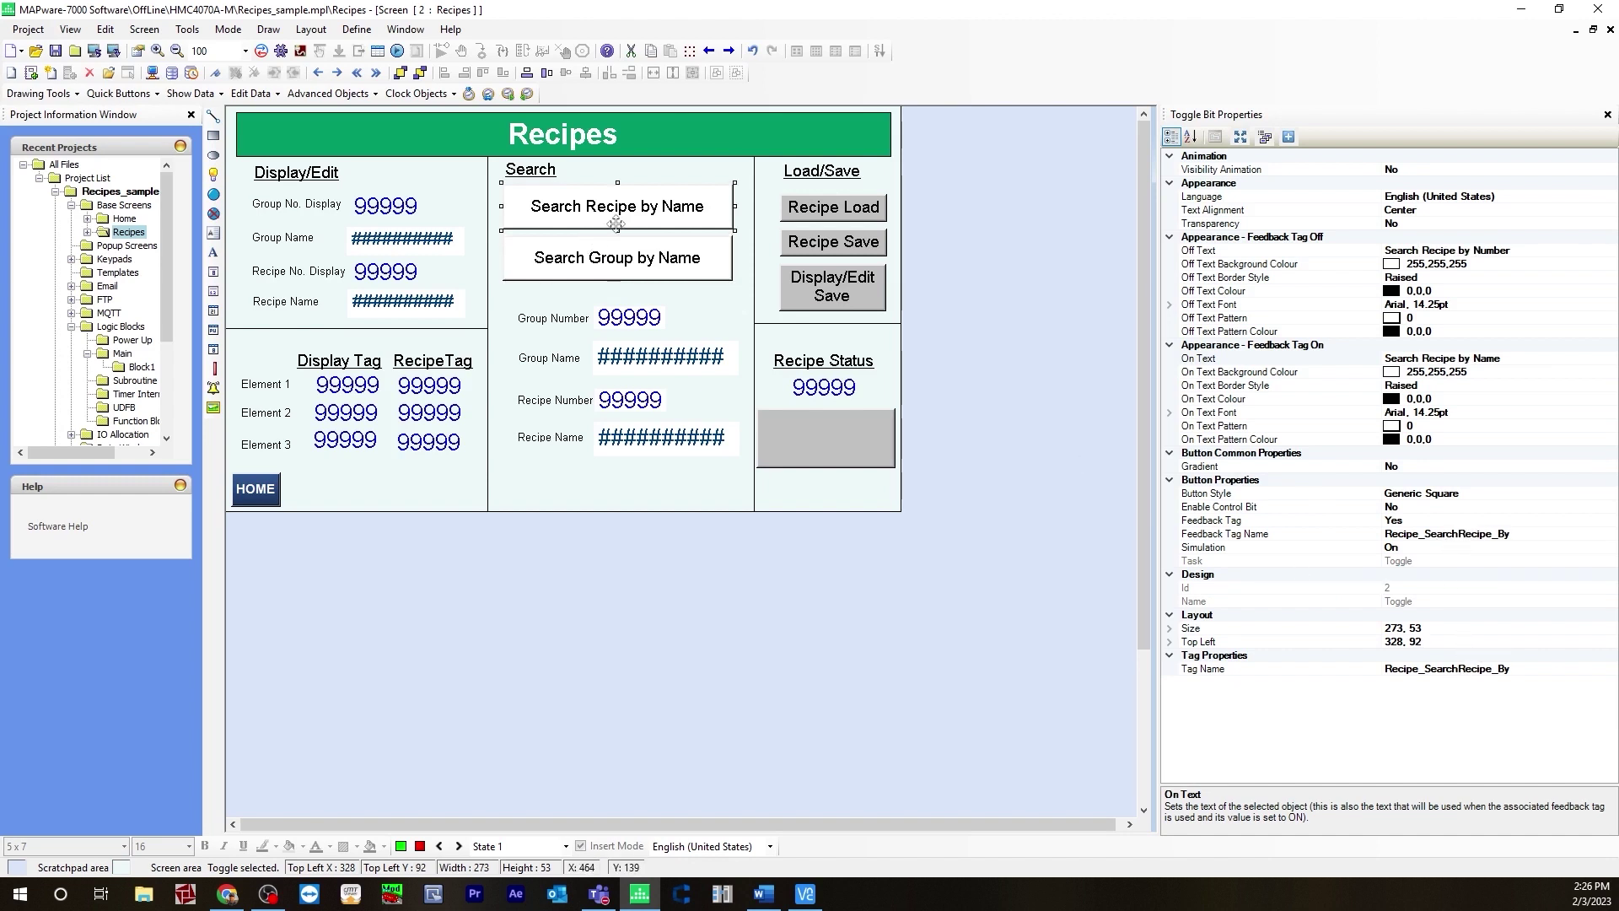
{"action": "left_click", "coordinate": [832, 207]}
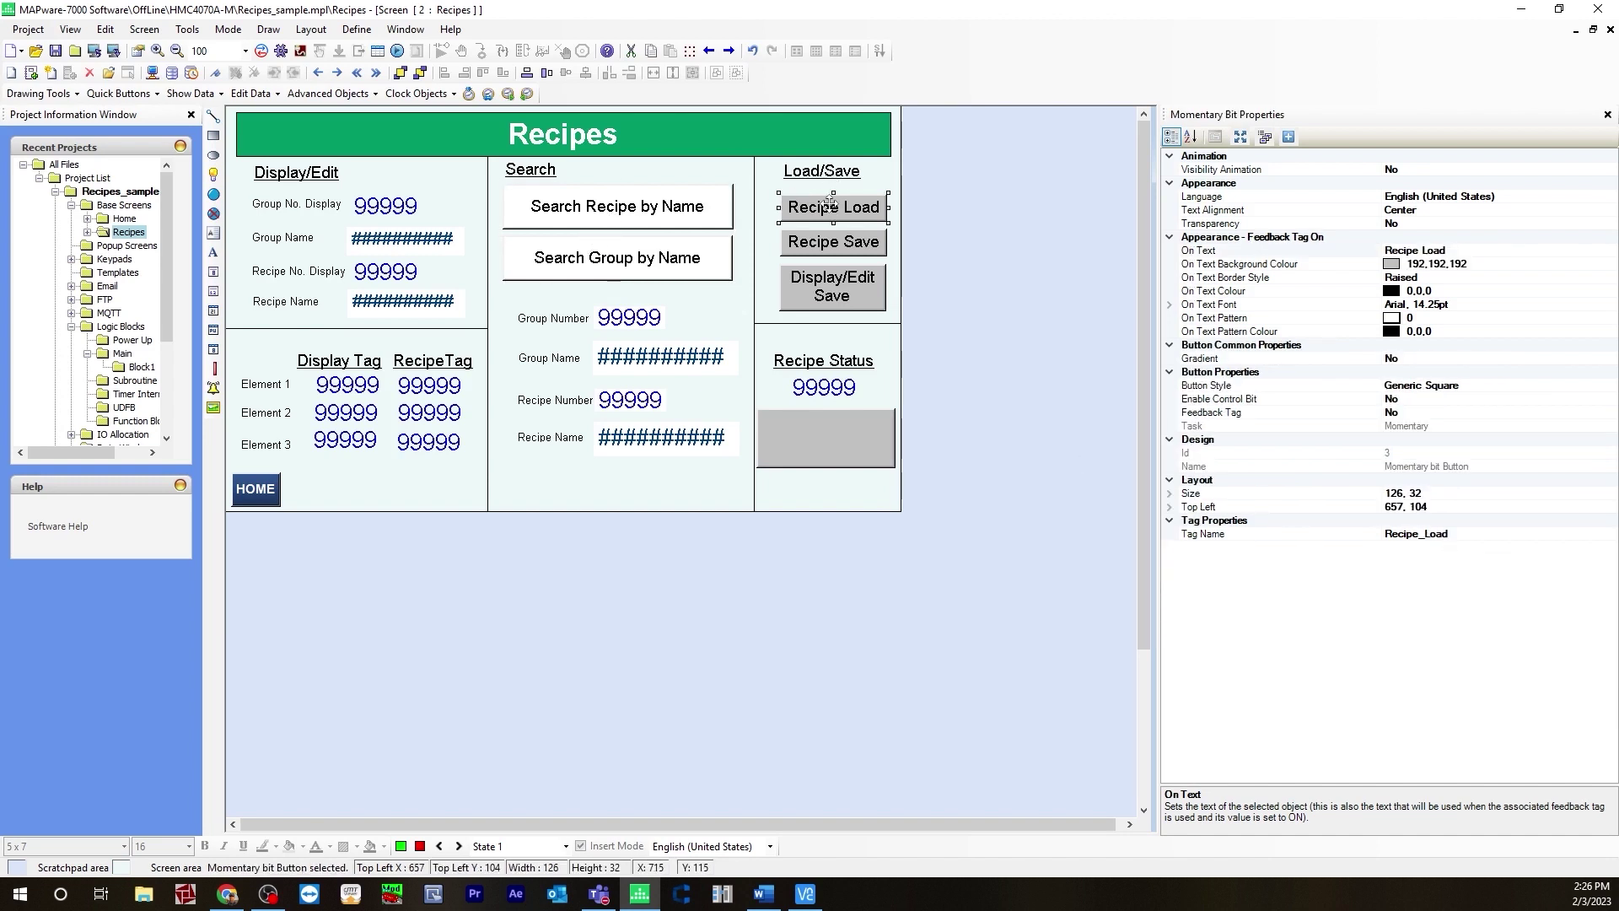
{"action": "left_click", "coordinate": [834, 243]}
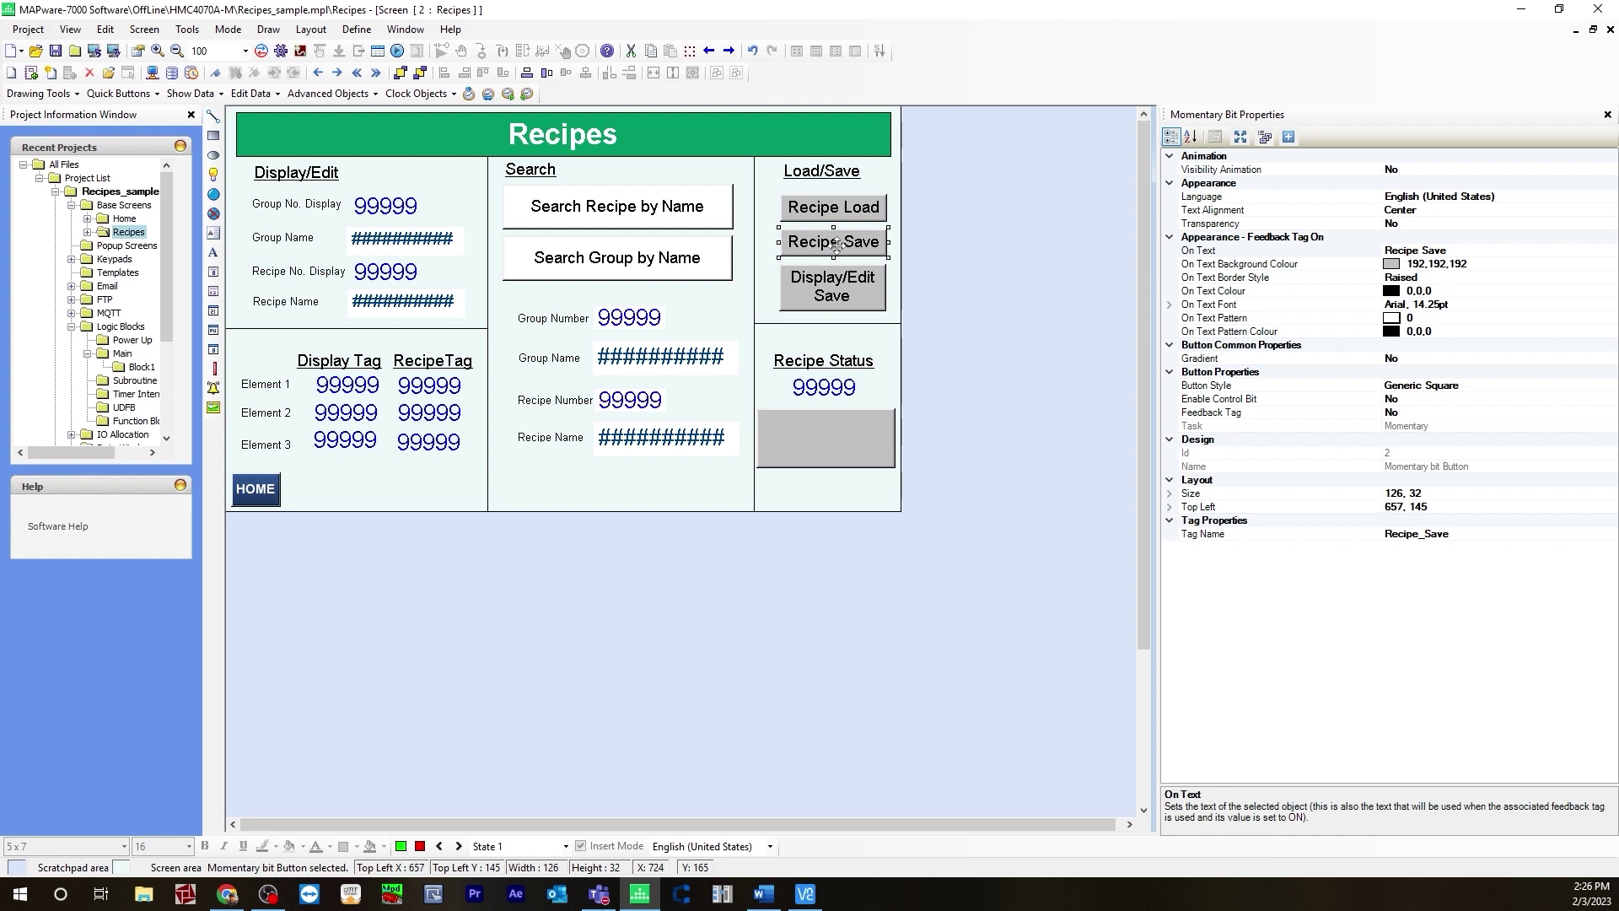
{"action": "left_click", "coordinate": [831, 295]}
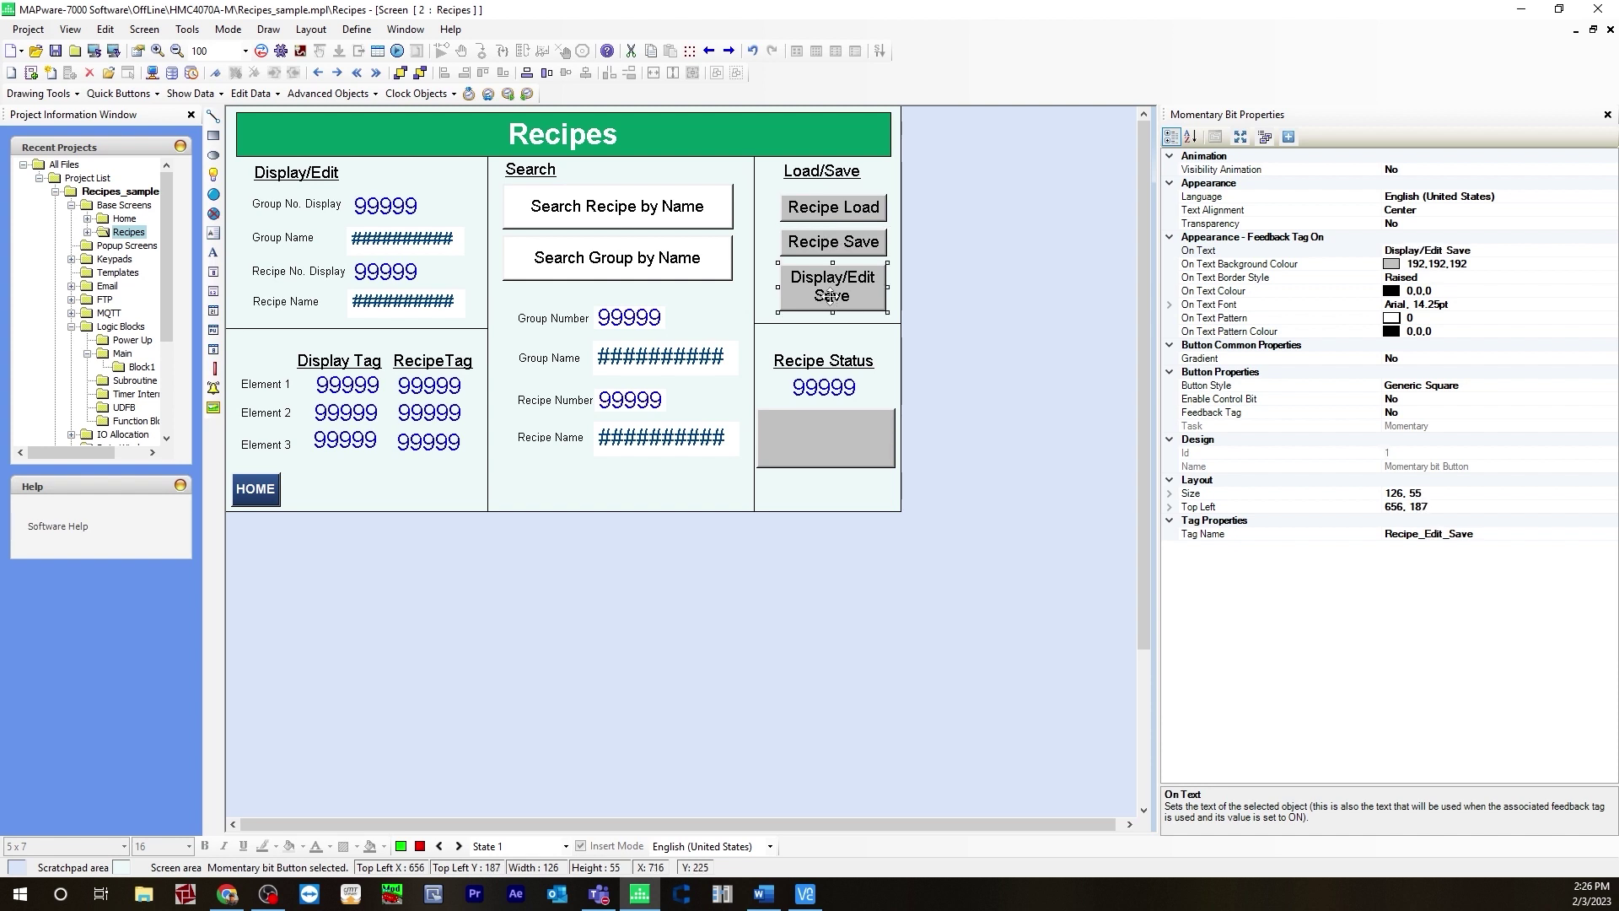
{"action": "left_click", "coordinate": [860, 214]}
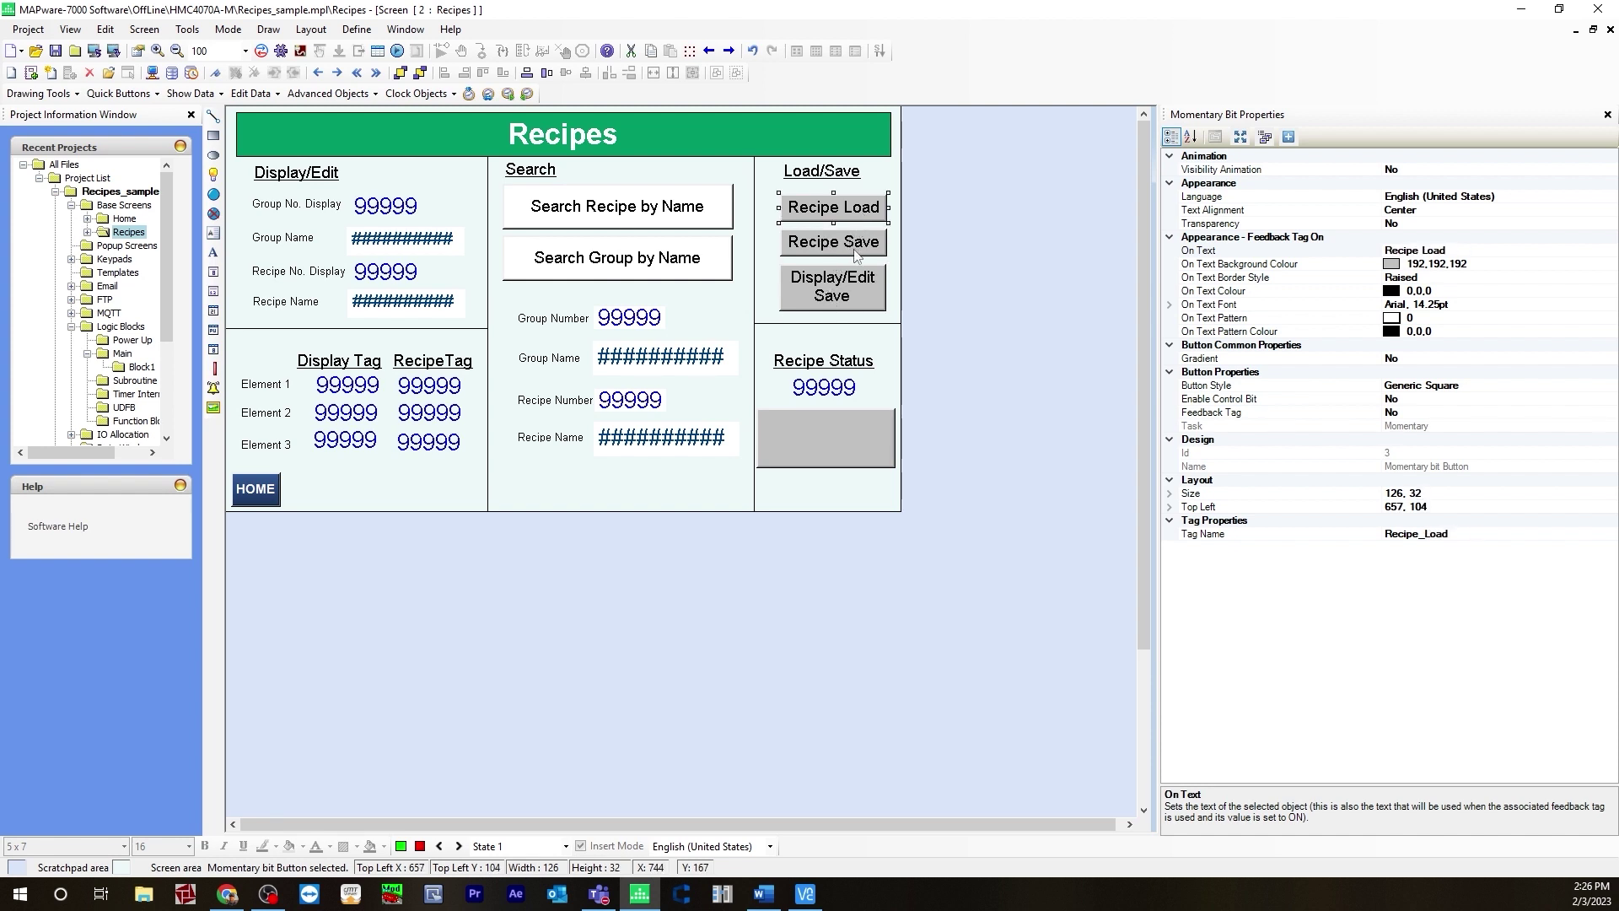
{"action": "left_click", "coordinate": [835, 393]}
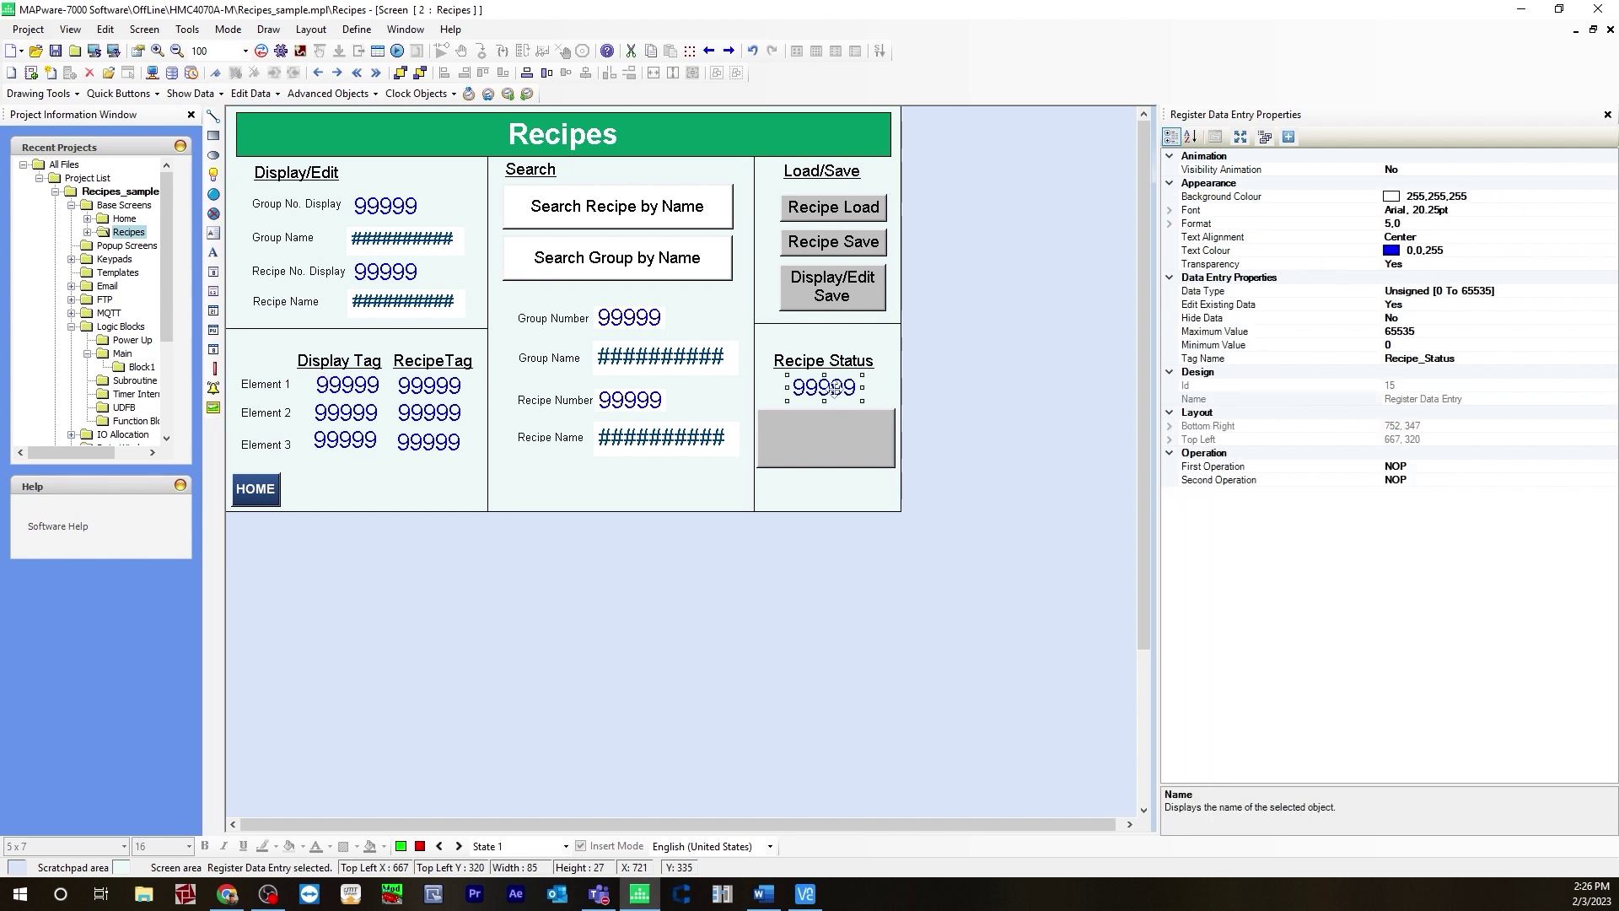
{"action": "left_click", "coordinate": [845, 447]}
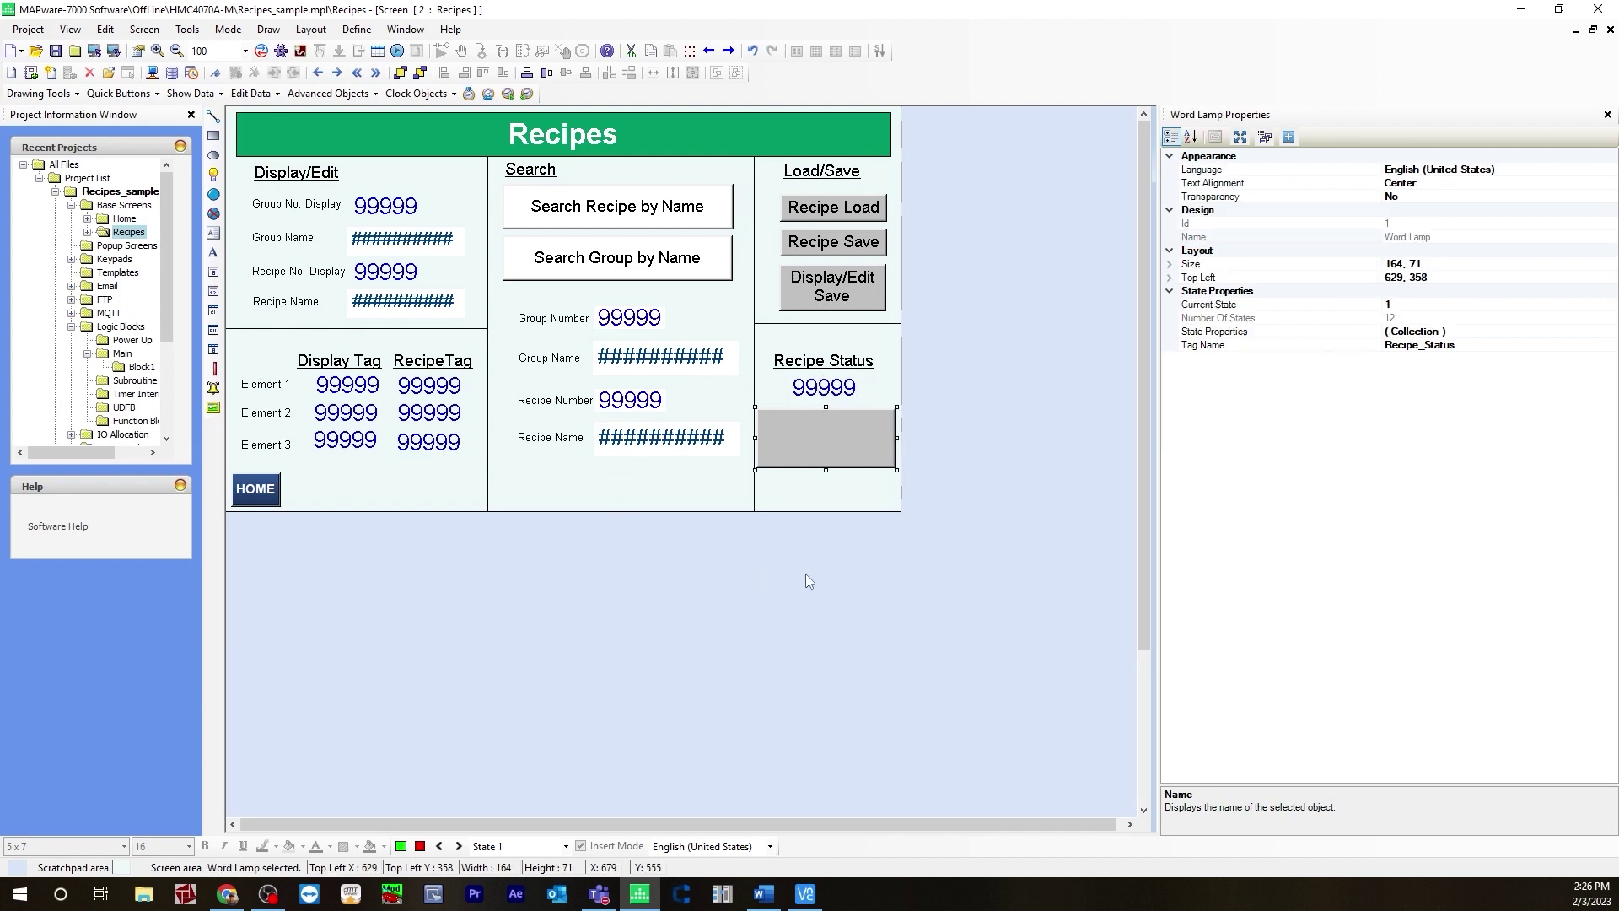
{"action": "left_click", "coordinate": [1401, 347]}
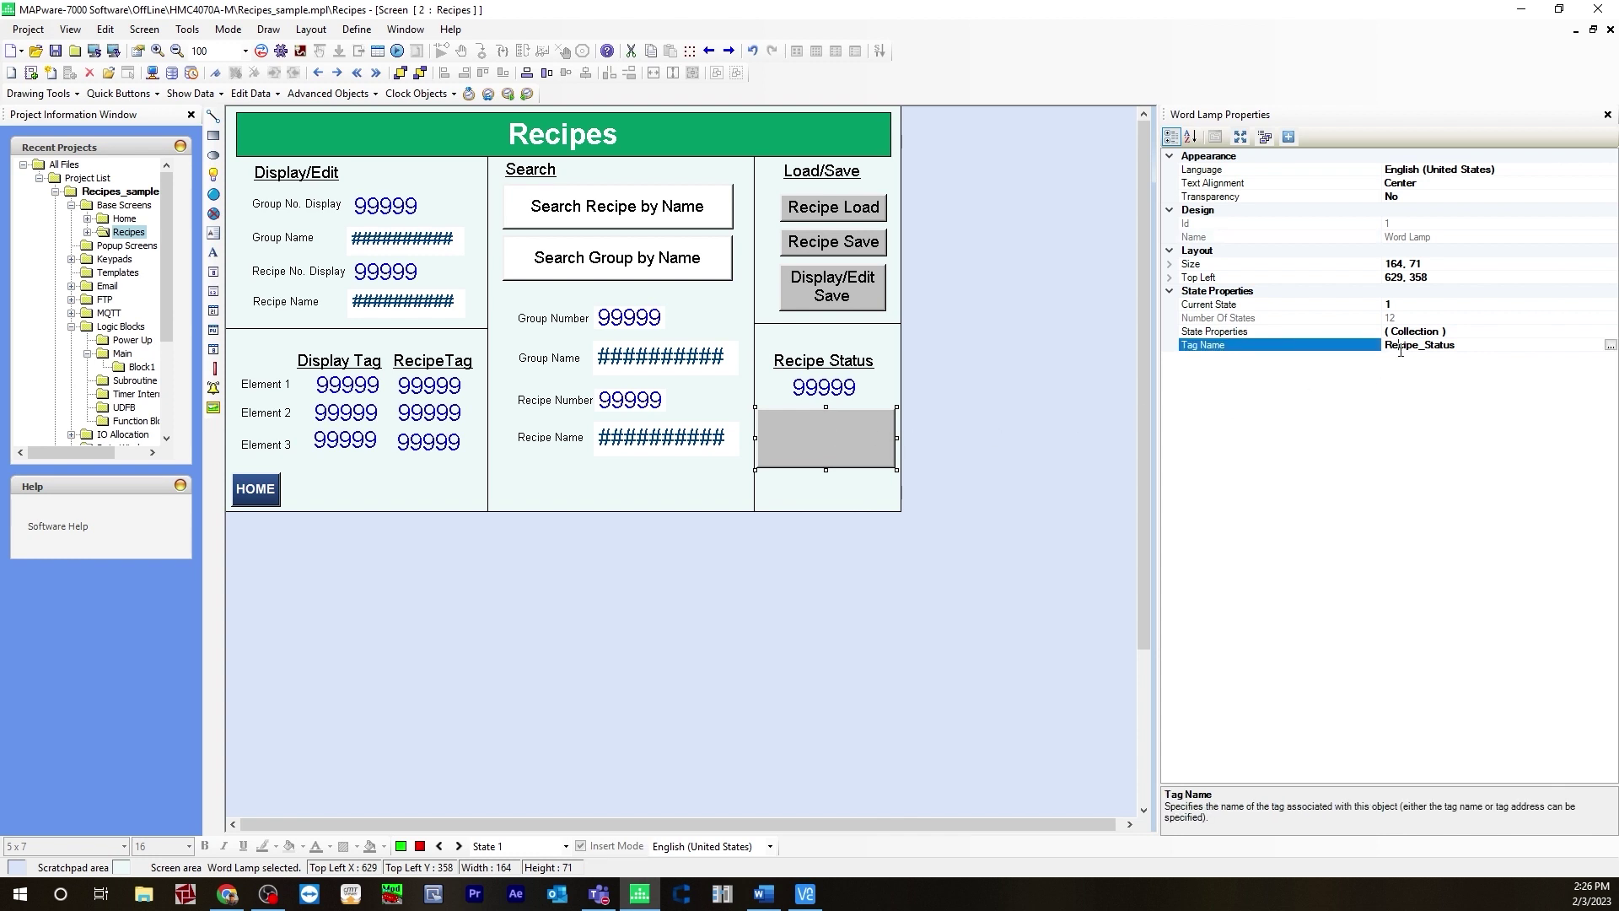
{"action": "double_click", "coordinate": [1238, 331]}
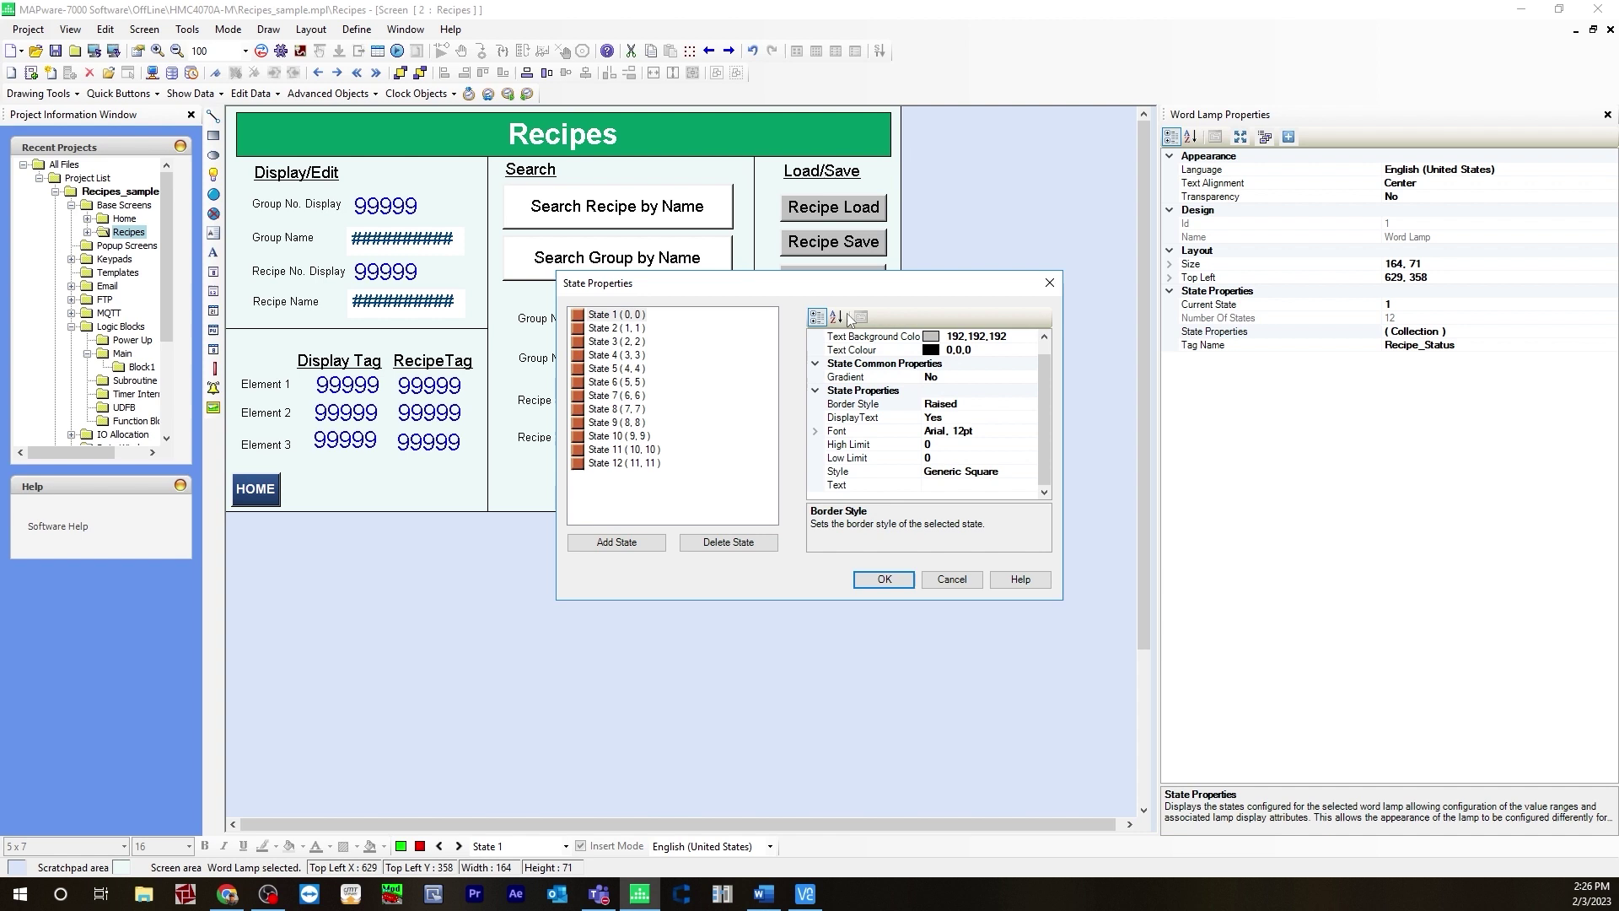
{"action": "left_click", "coordinate": [616, 315]}
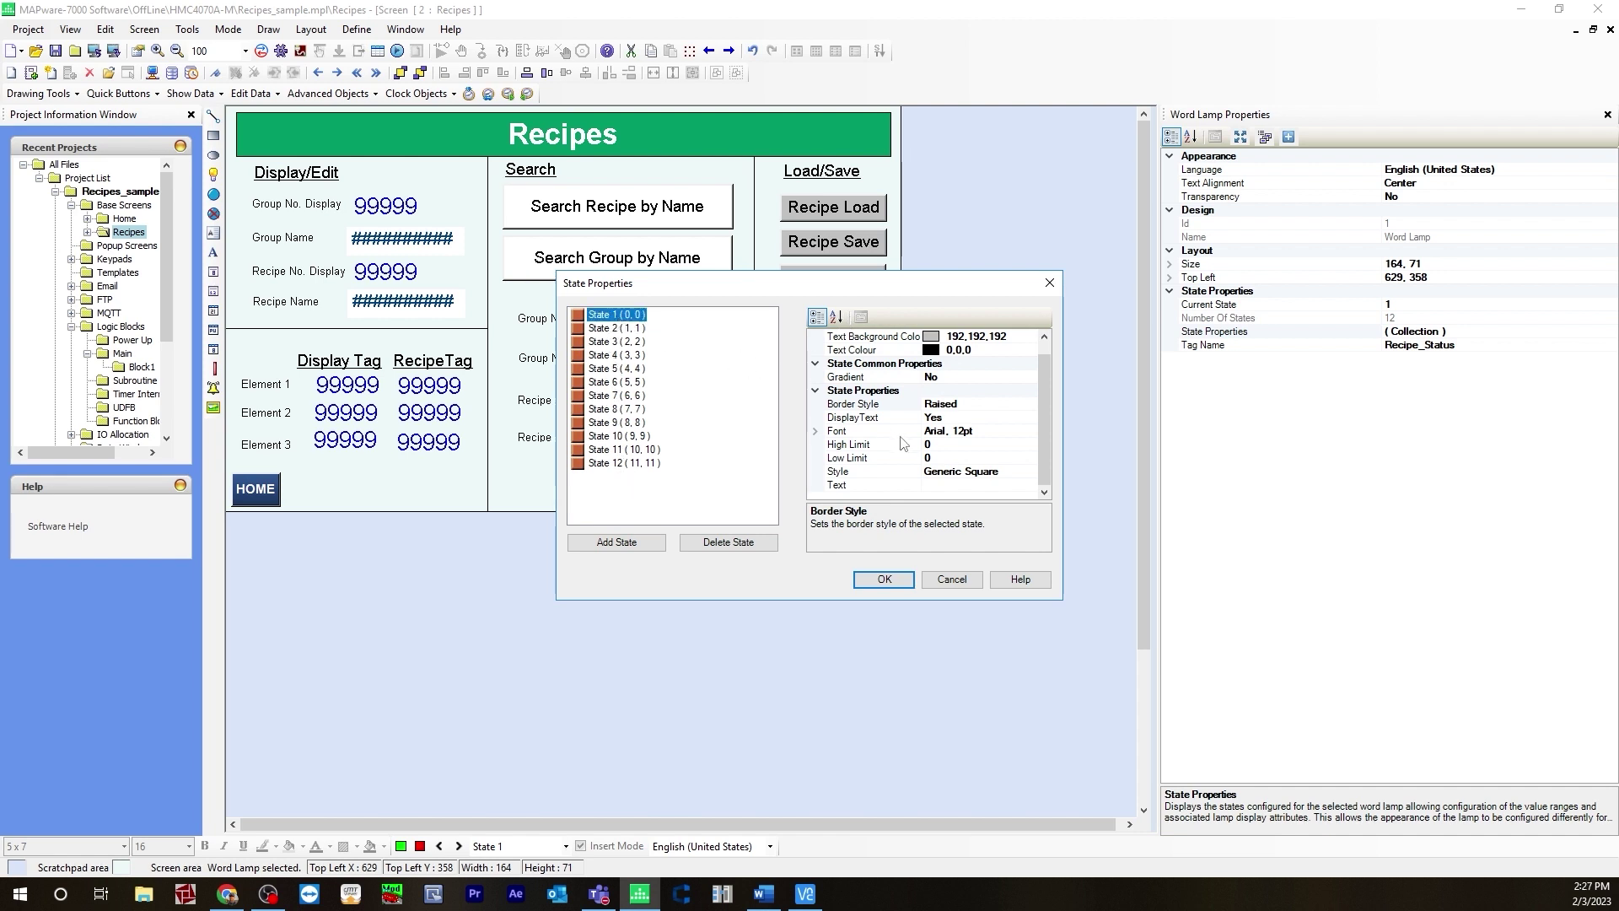
{"action": "left_click", "coordinate": [616, 328]}
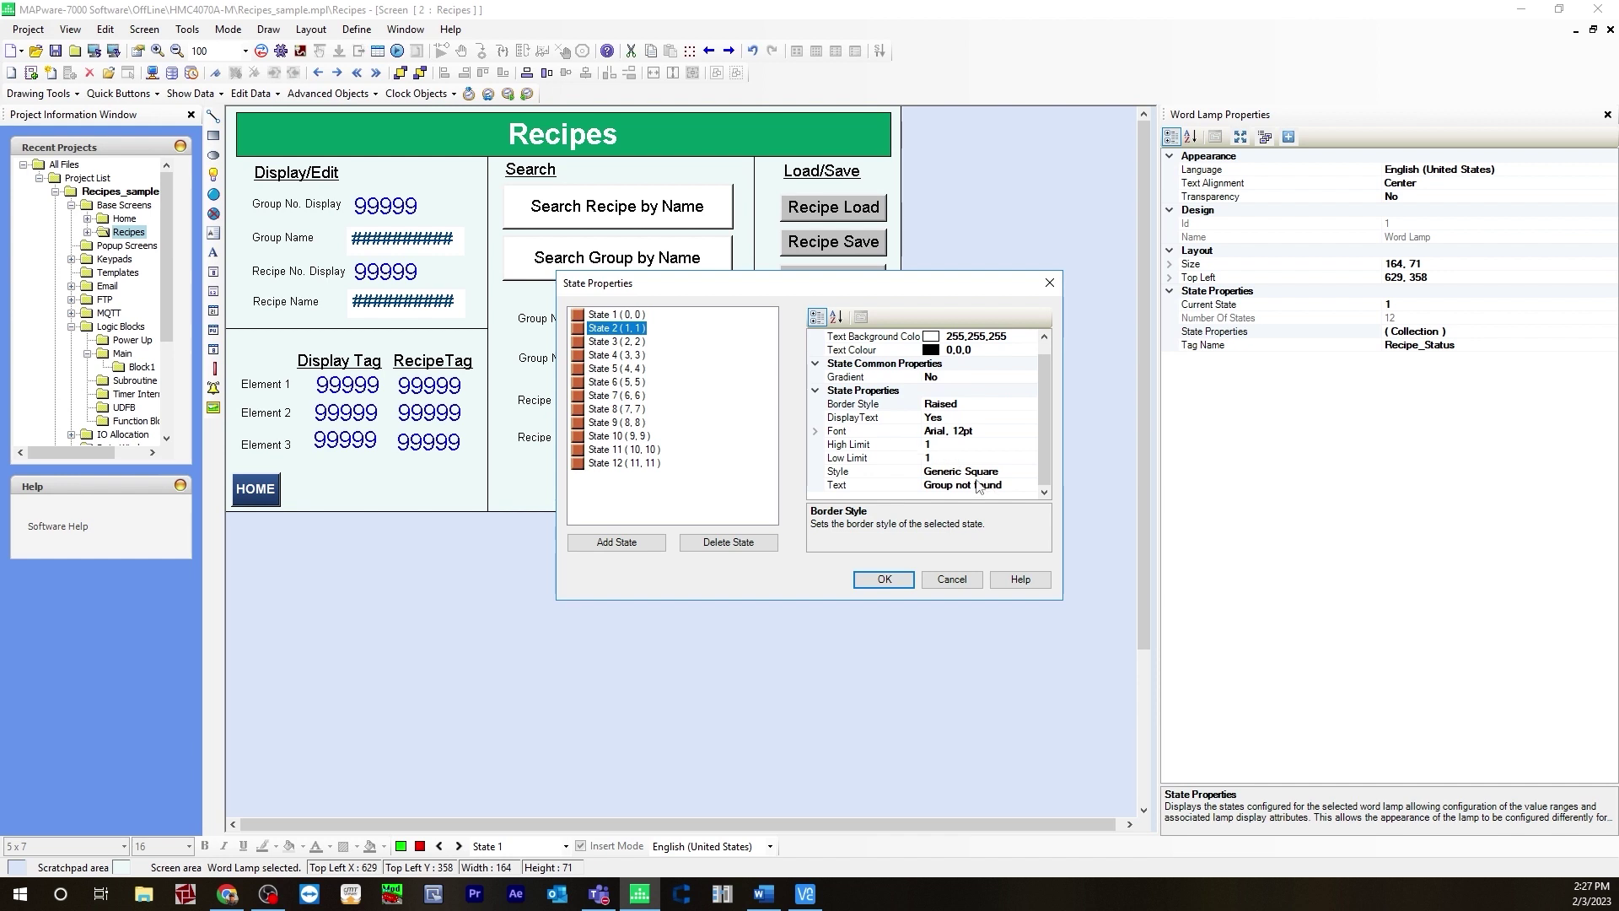
{"action": "left_click", "coordinate": [616, 342]}
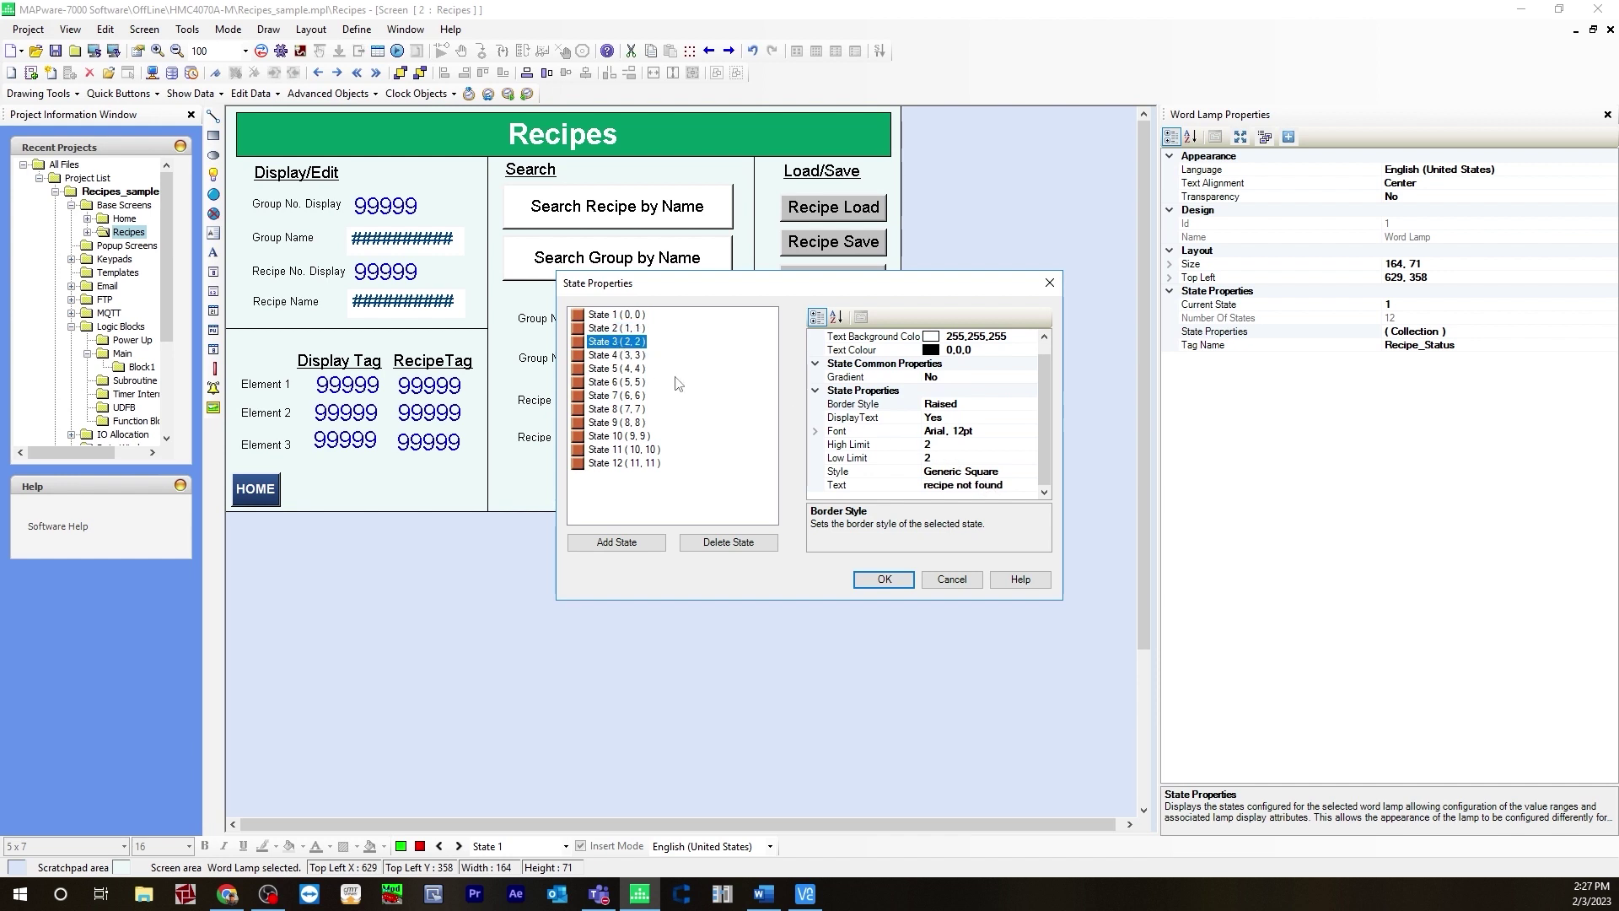
{"action": "left_click", "coordinate": [621, 355]}
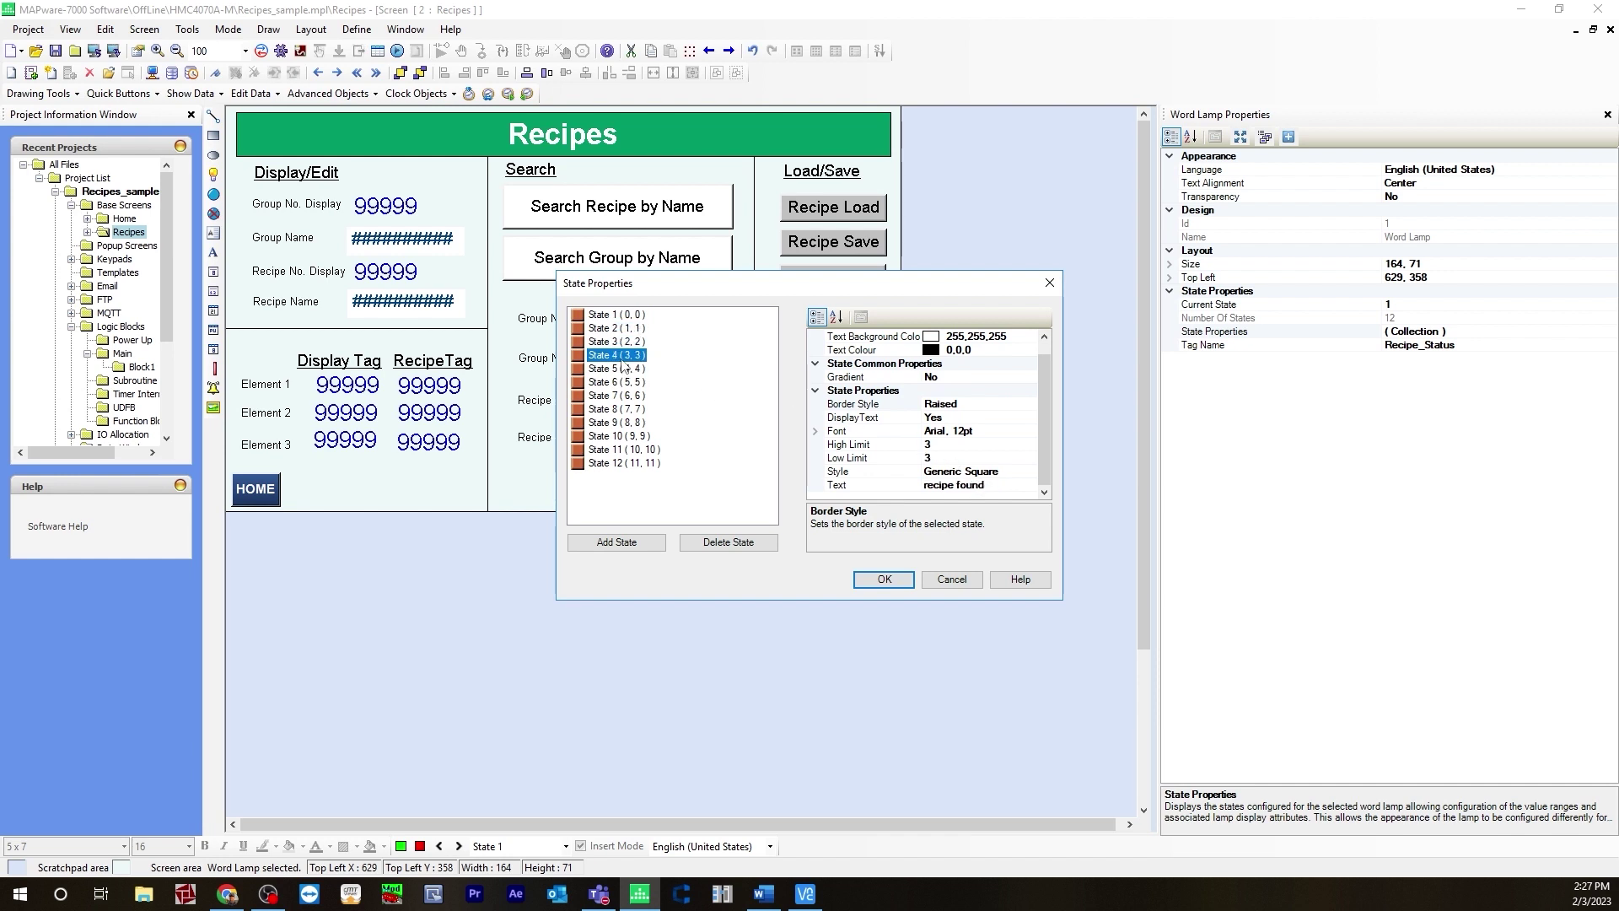
{"action": "left_click", "coordinate": [622, 370]}
{"action": "left_click", "coordinate": [622, 383]}
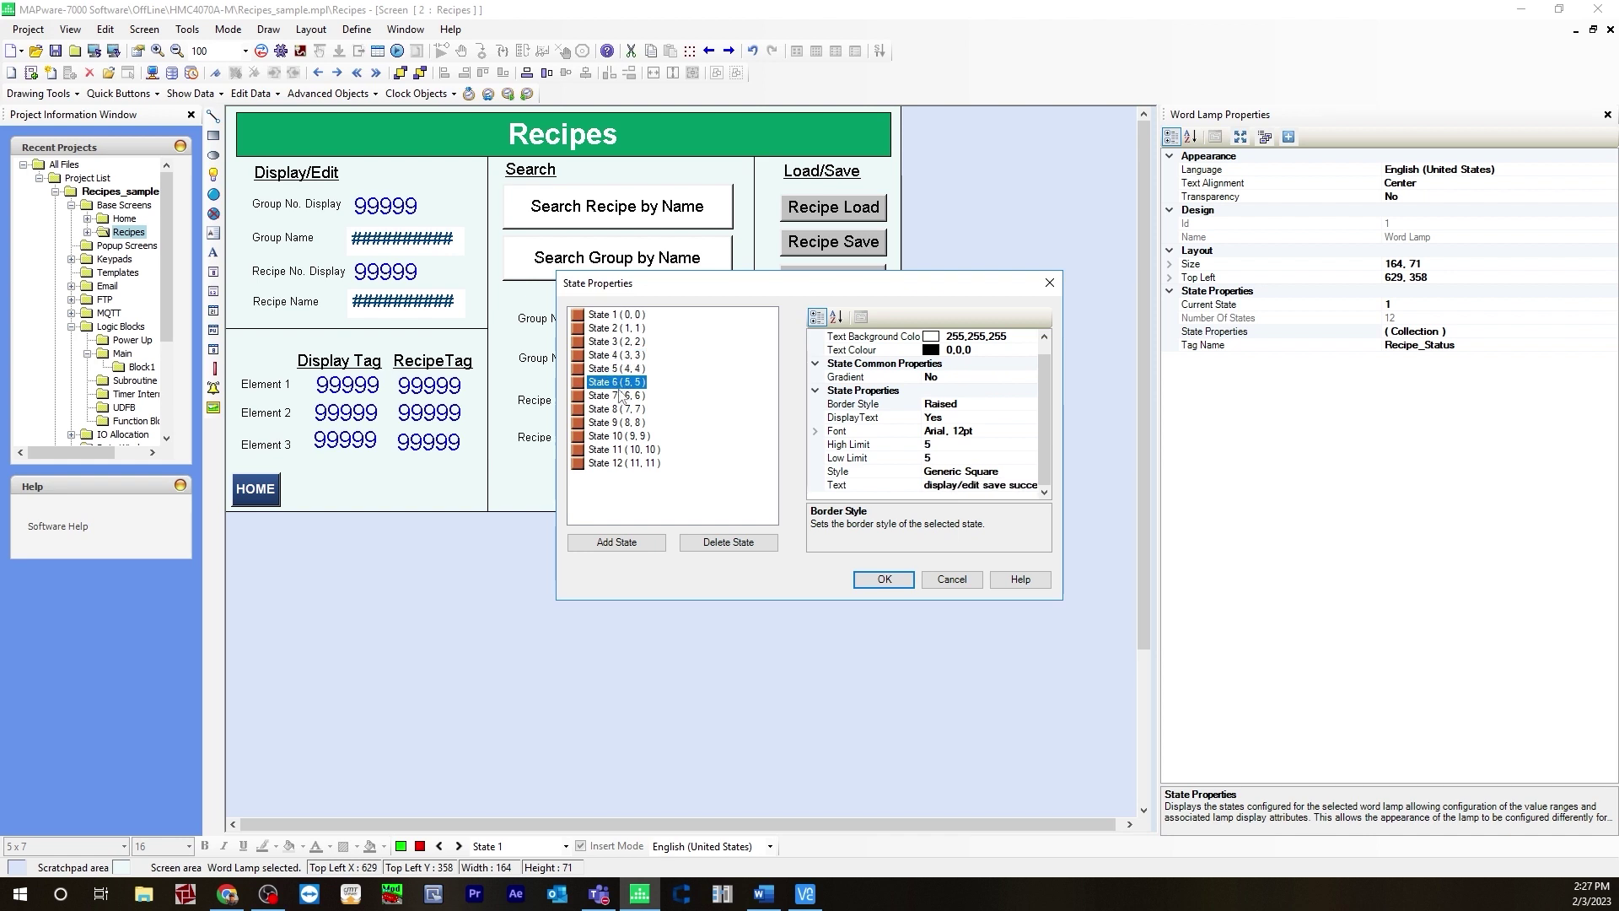
{"action": "left_click", "coordinate": [622, 396]}
{"action": "left_click", "coordinate": [884, 579]}
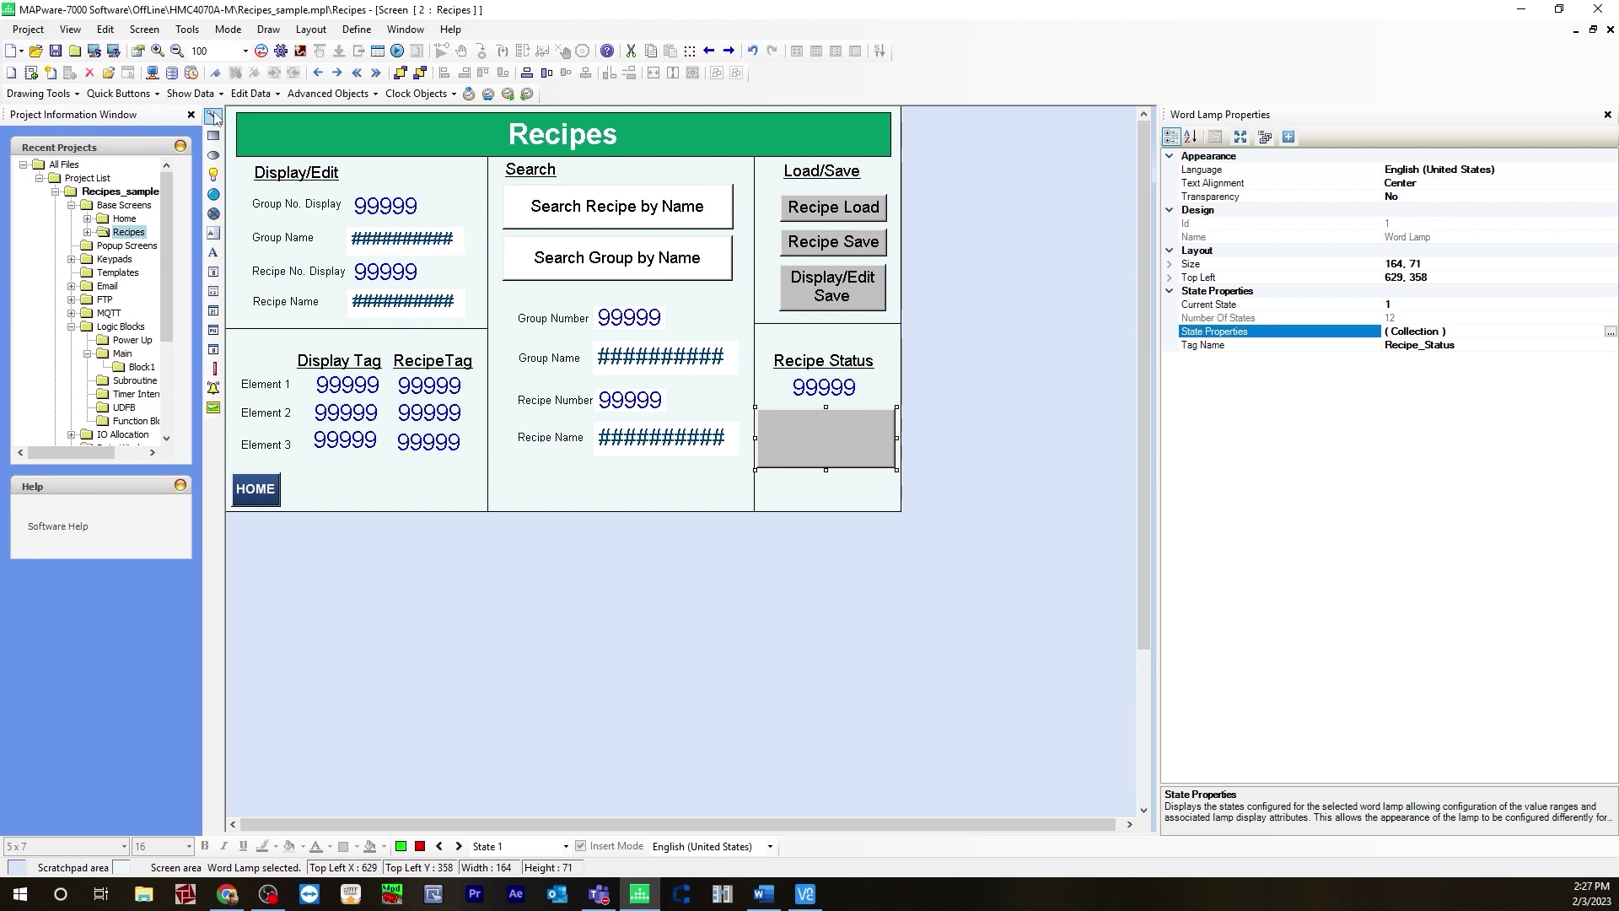
Go online with download, keeping Application checked, and download the project to the HMI.
{"action": "left_click", "coordinate": [227, 29]}
{"action": "mouse_move", "coordinate": [253, 76]}
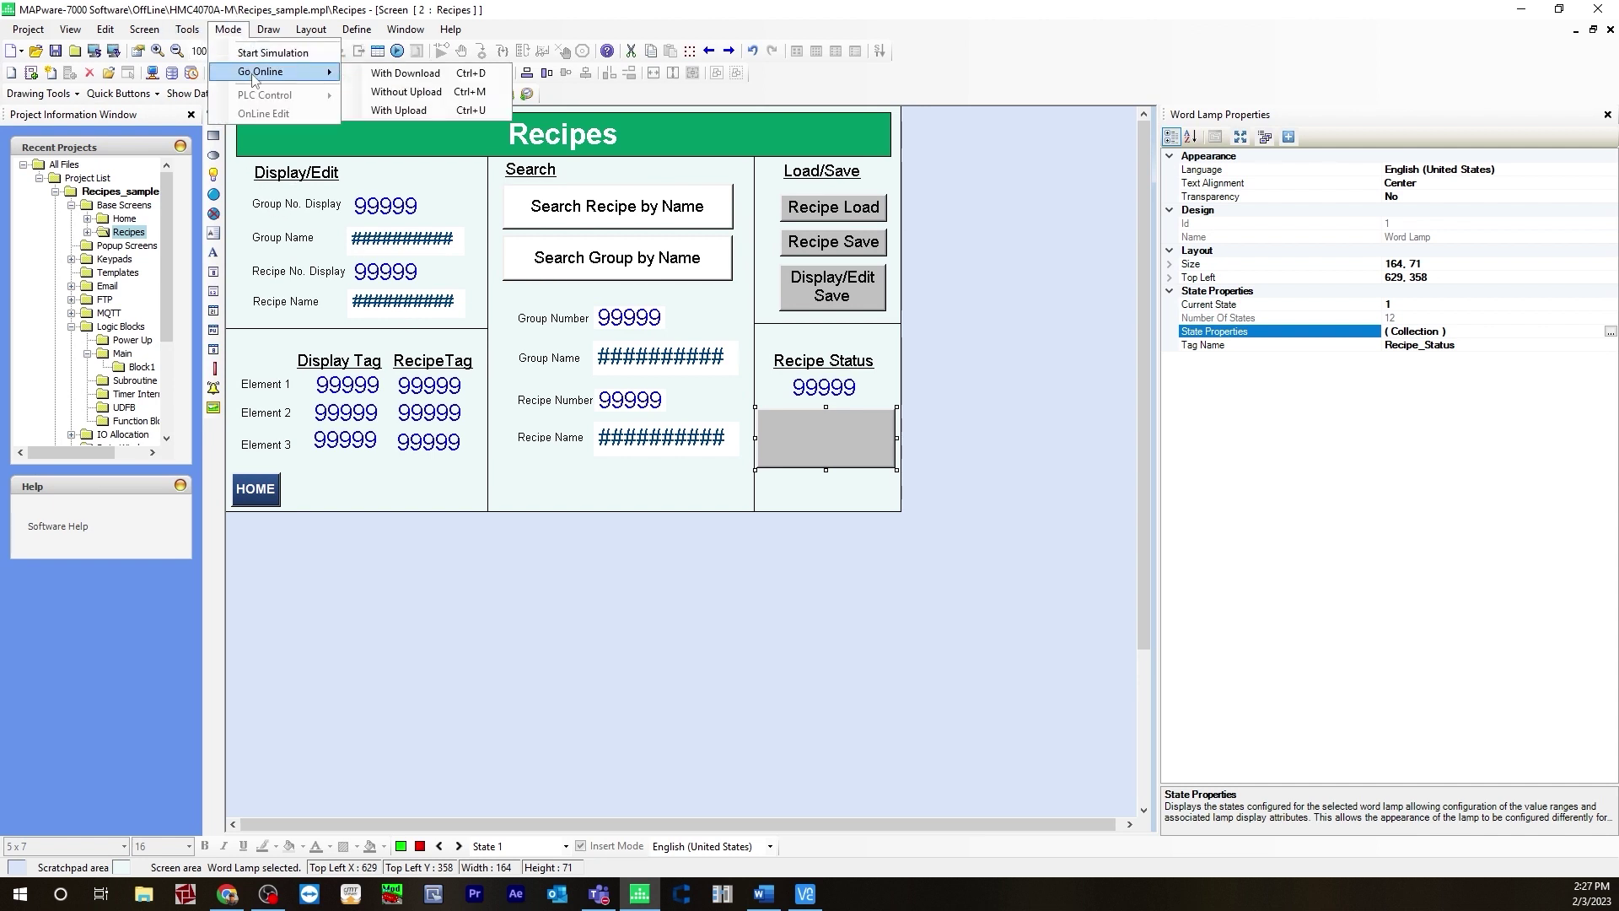
{"action": "left_click", "coordinate": [379, 74]}
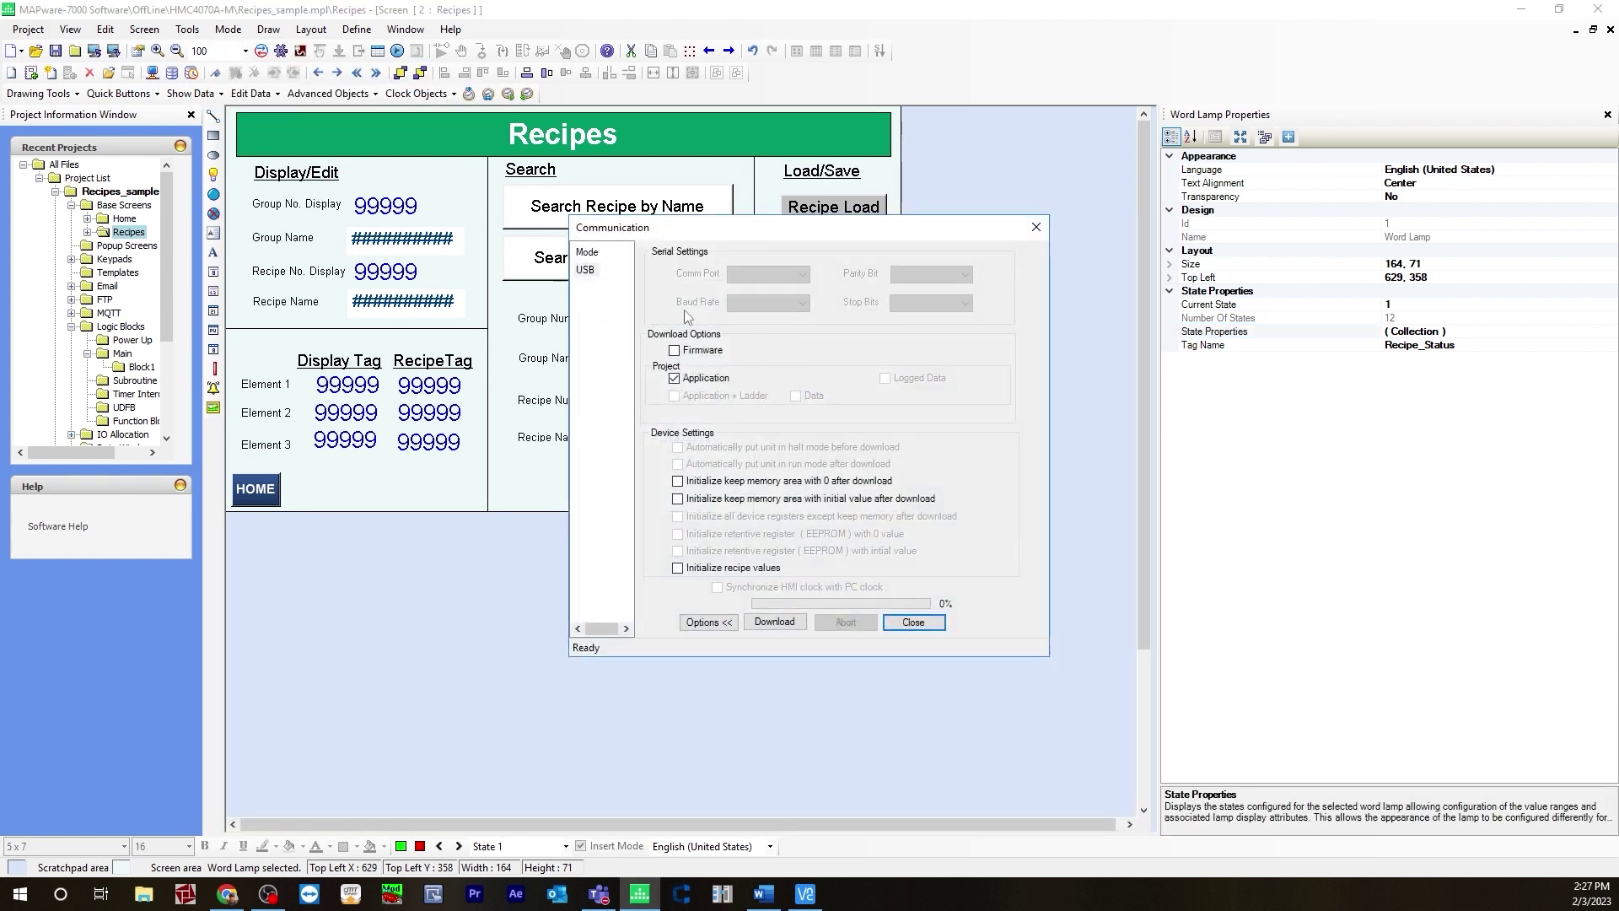
{"action": "left_click", "coordinate": [675, 377]}
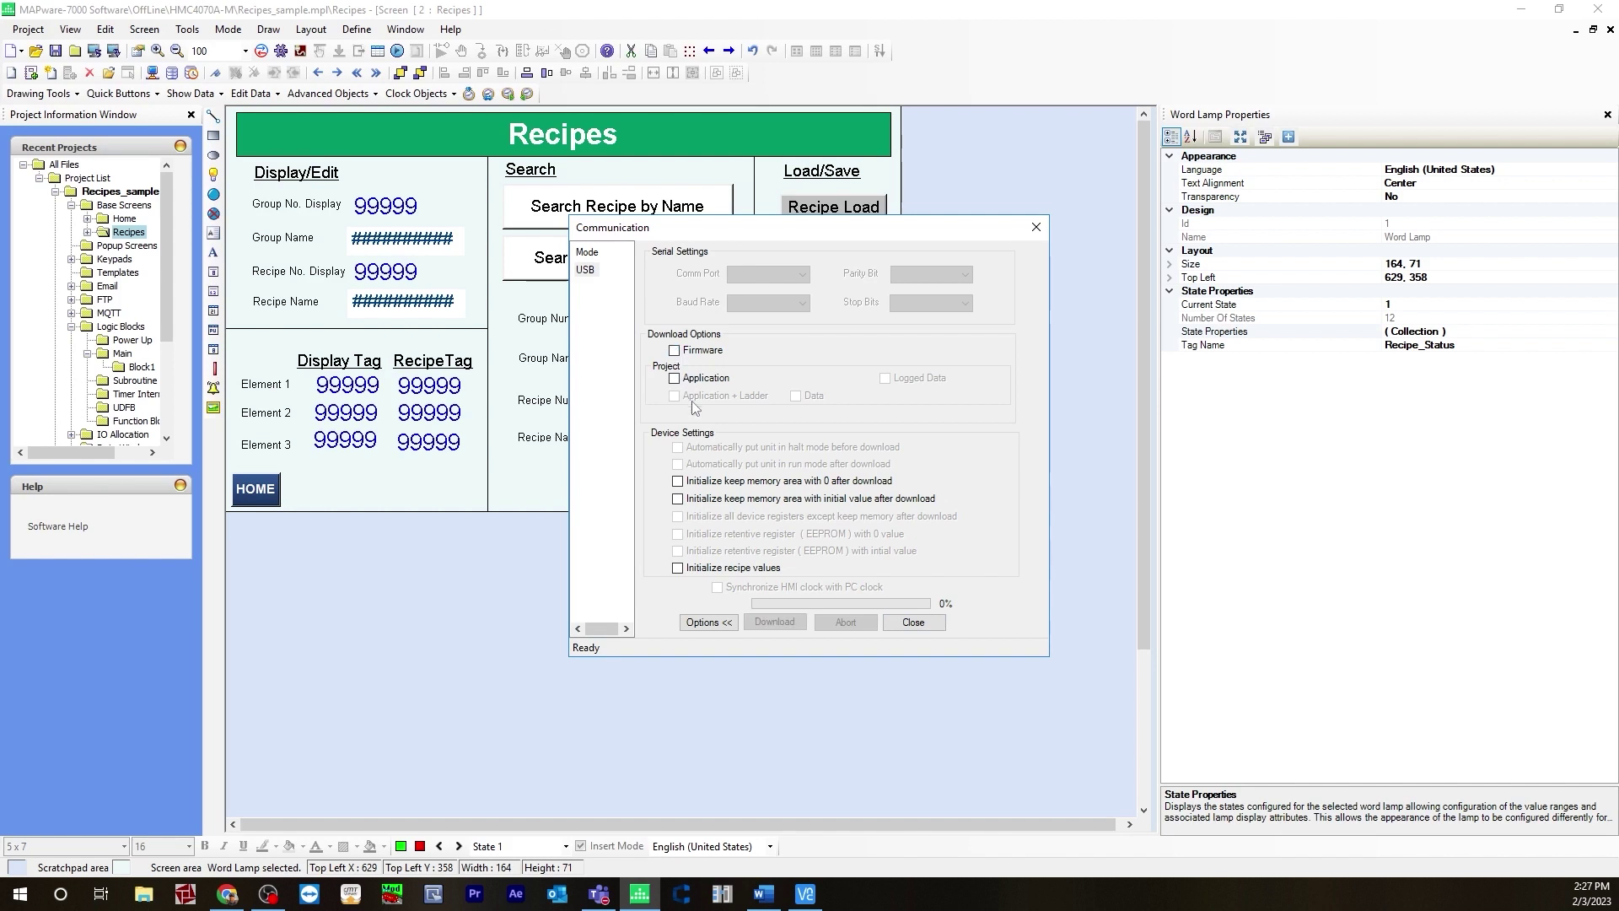
{"action": "left_click", "coordinate": [675, 378]}
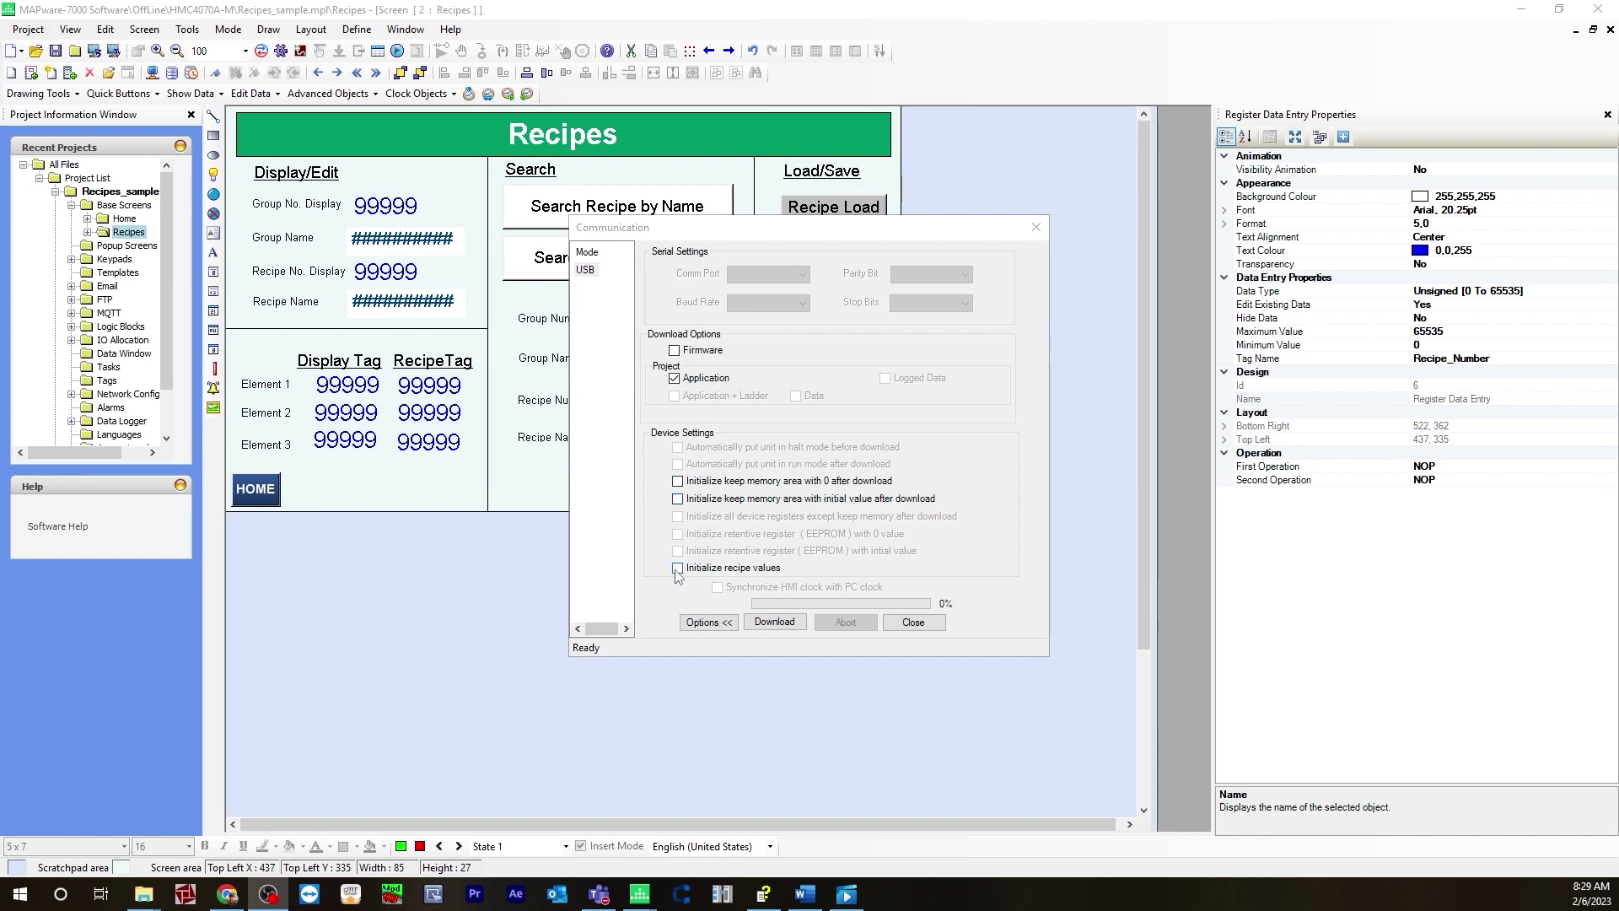
{"action": "left_click", "coordinate": [780, 624]}
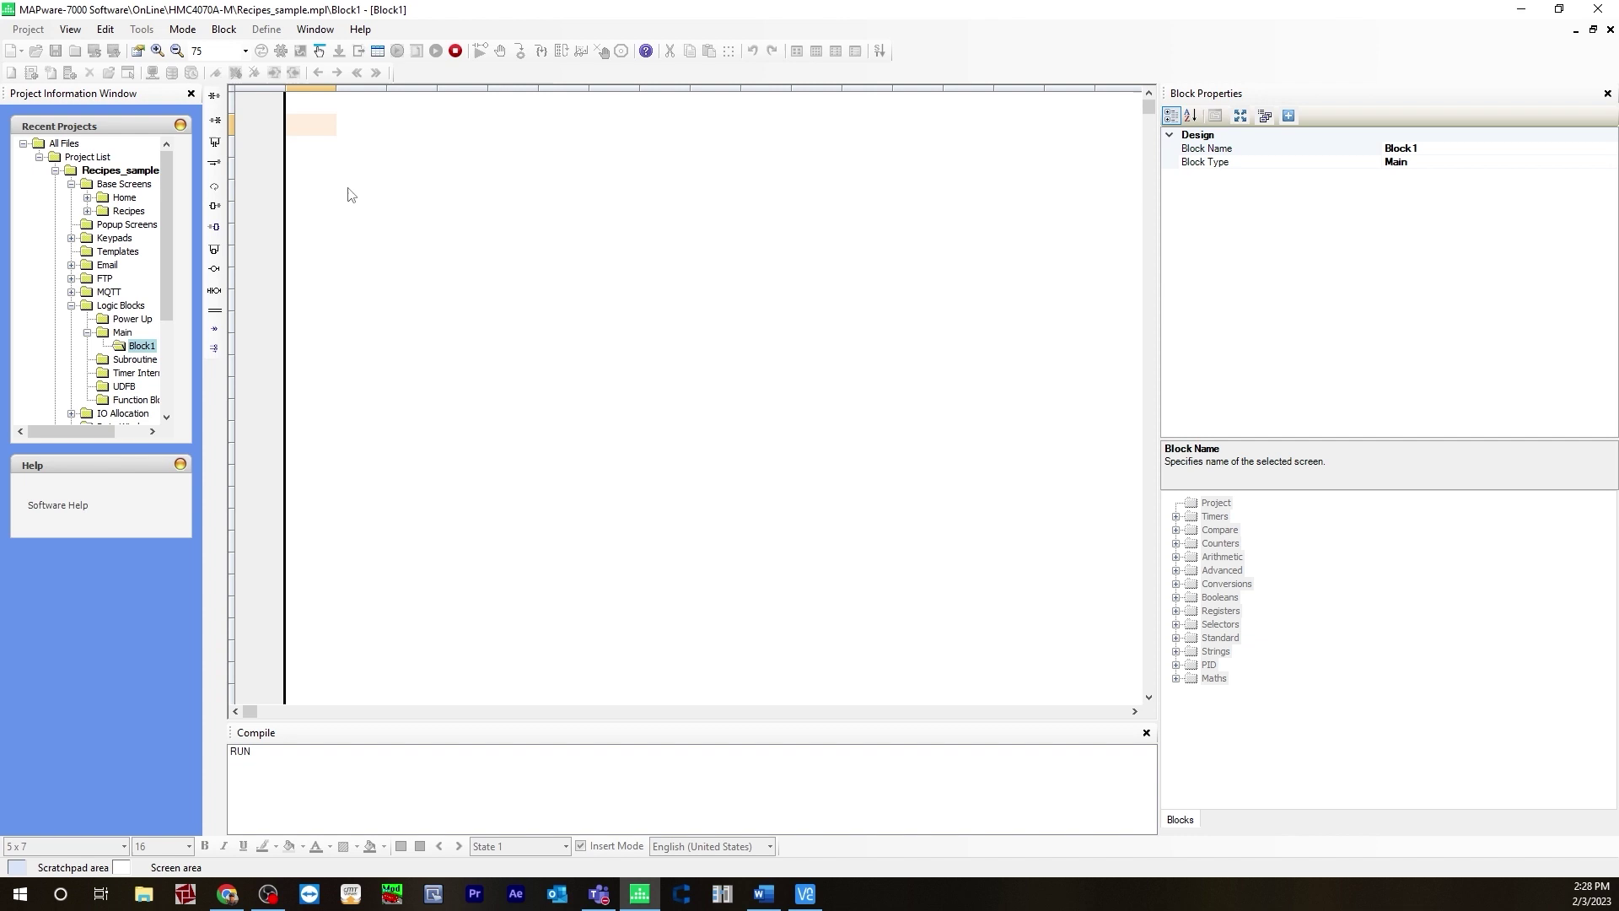
Open the Data Monitor of live tag values and move VNC Viewer to the screen centre.
{"action": "left_click", "coordinate": [378, 51]}
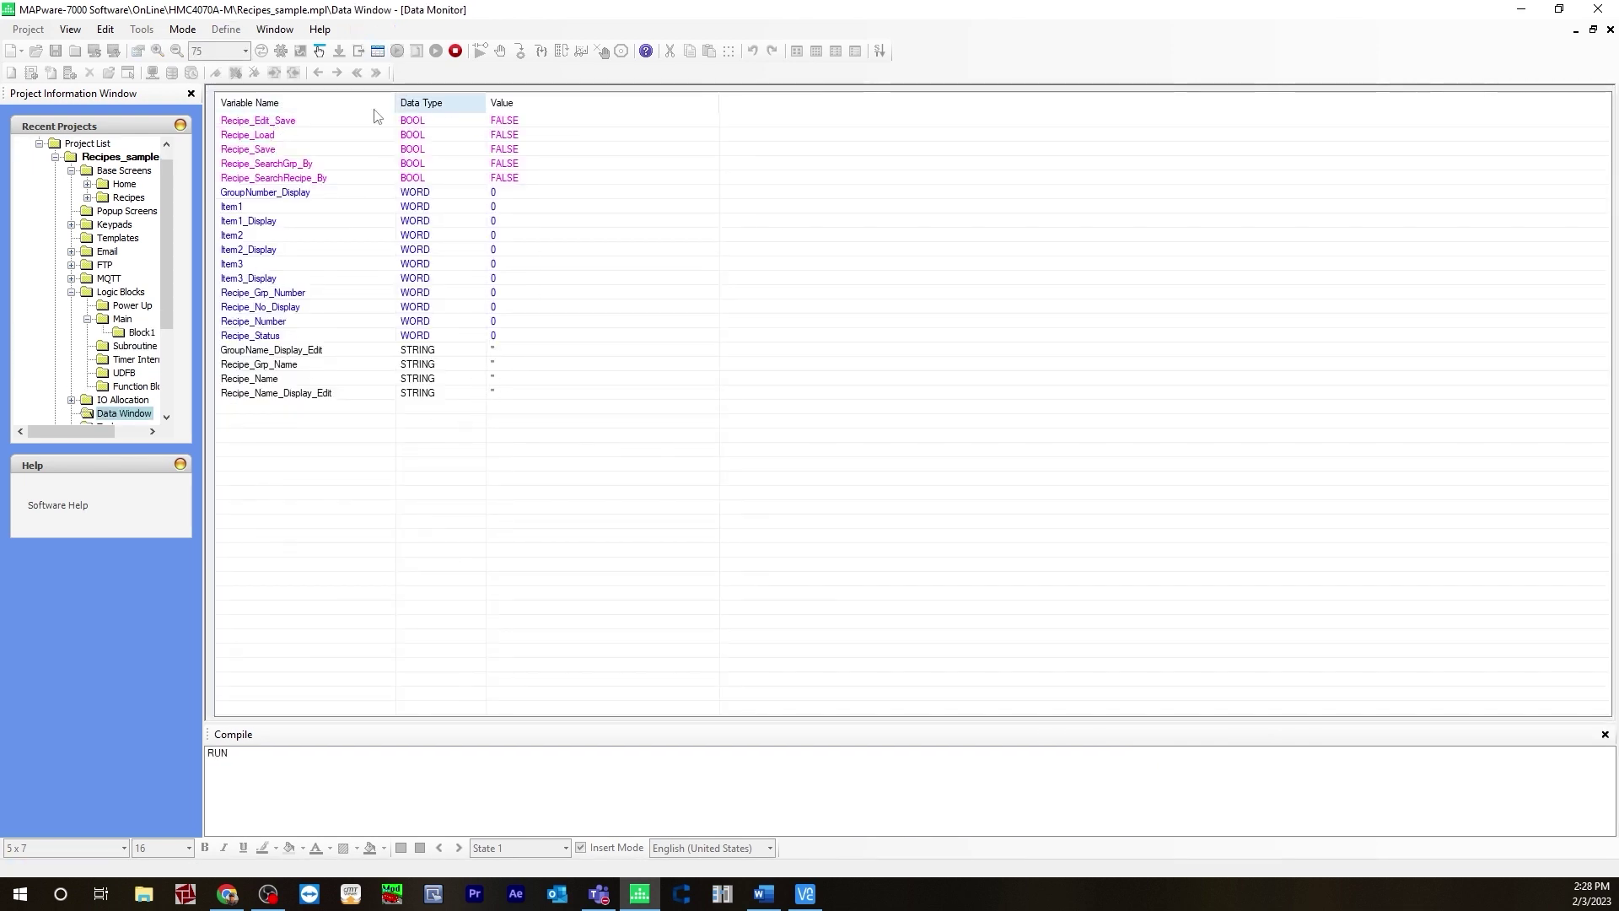
{"action": "right_click", "coordinate": [343, 439]}
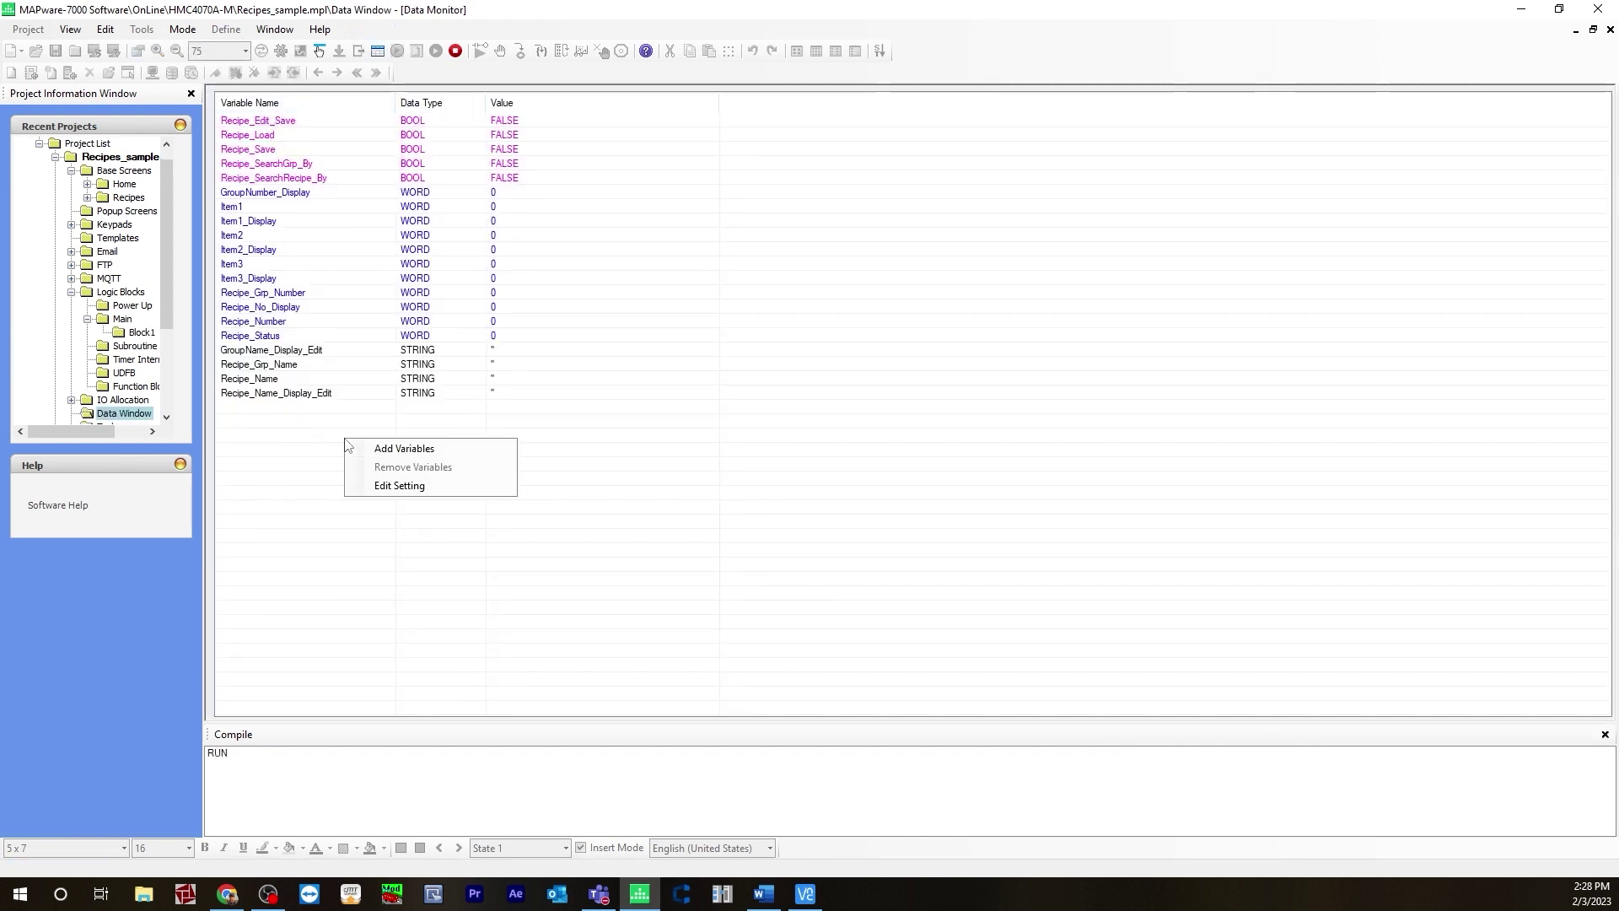
{"action": "left_click", "coordinate": [288, 482]}
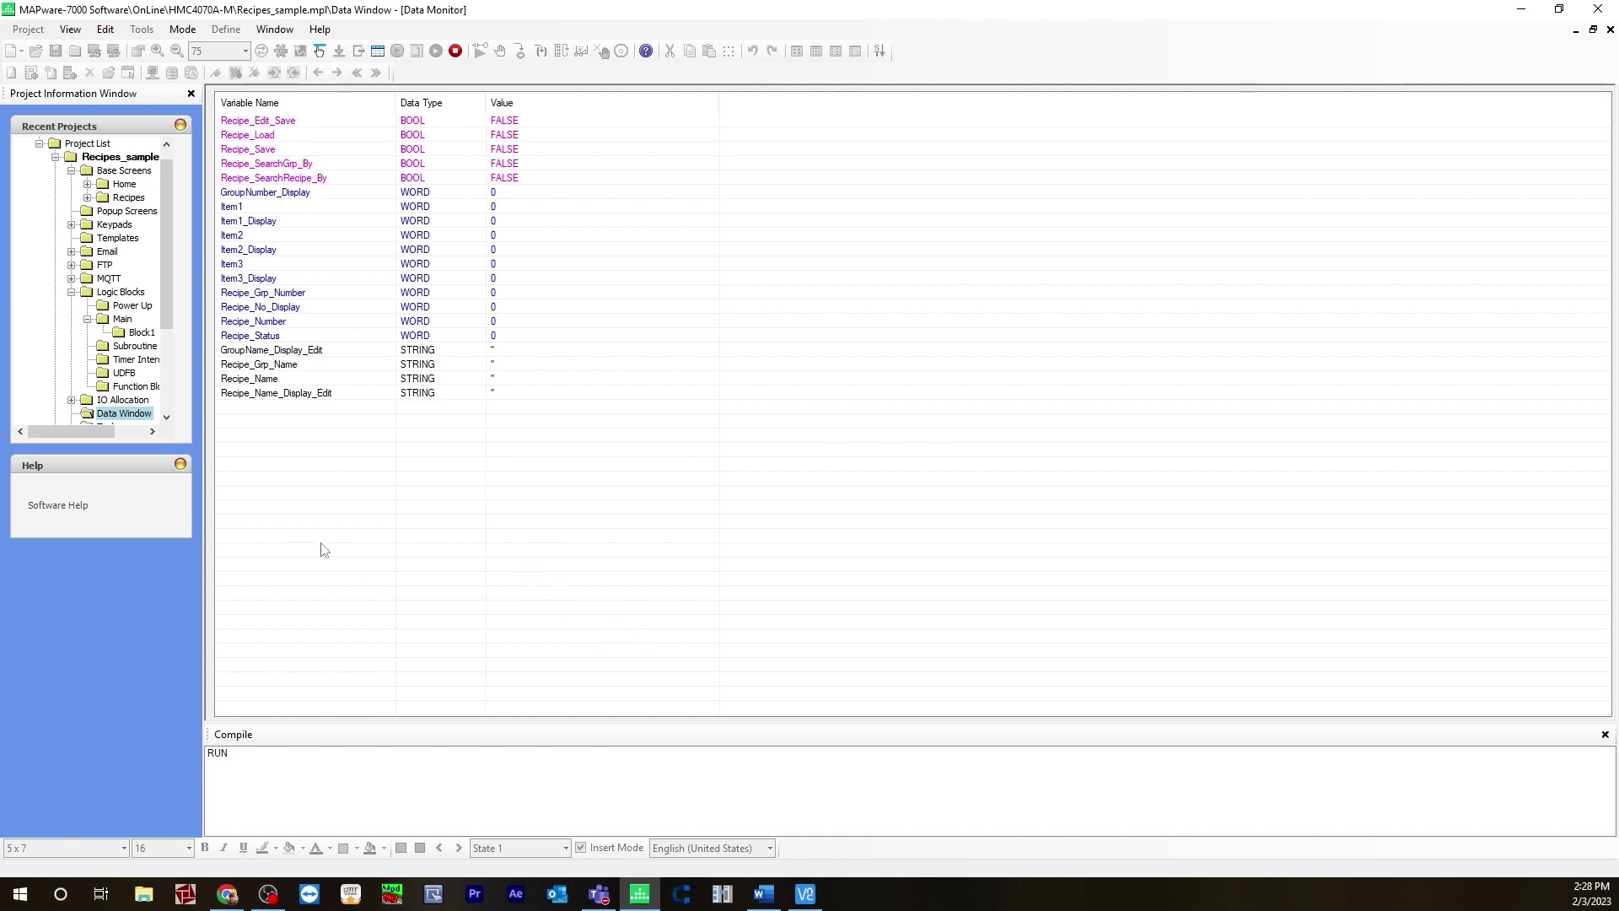
{"action": "left_click_drag", "start_coordinate": [0, 255], "coordinate": [1032, 186]}
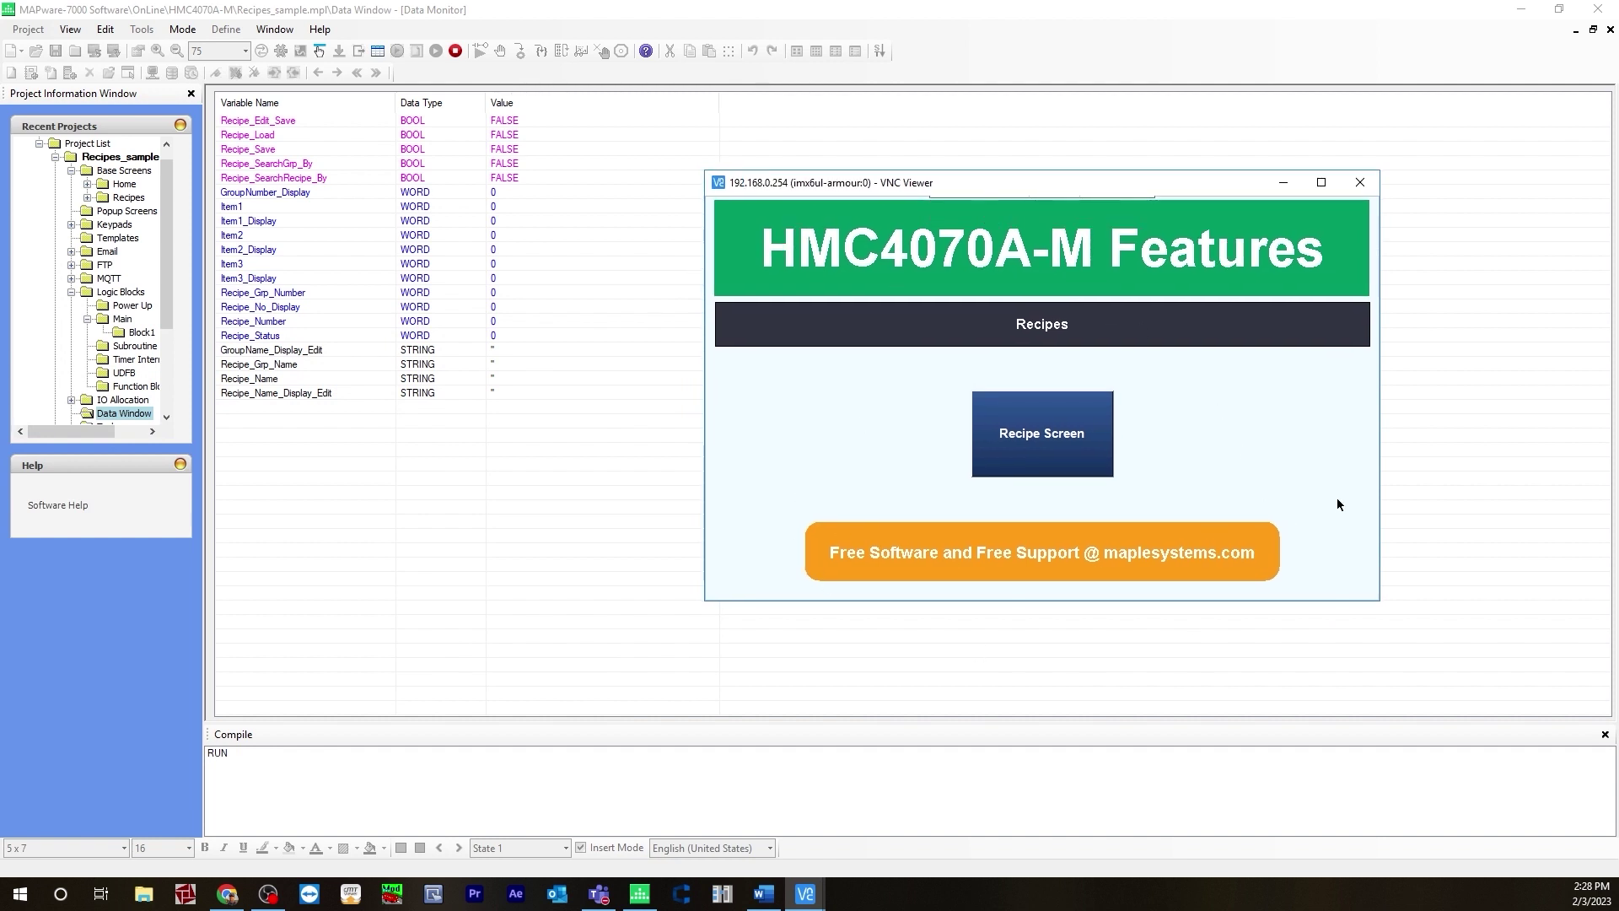
Open the HMI's Recipes screen and toggle recipe and group searching to by-name and back.
{"action": "left_click", "coordinate": [1016, 433]}
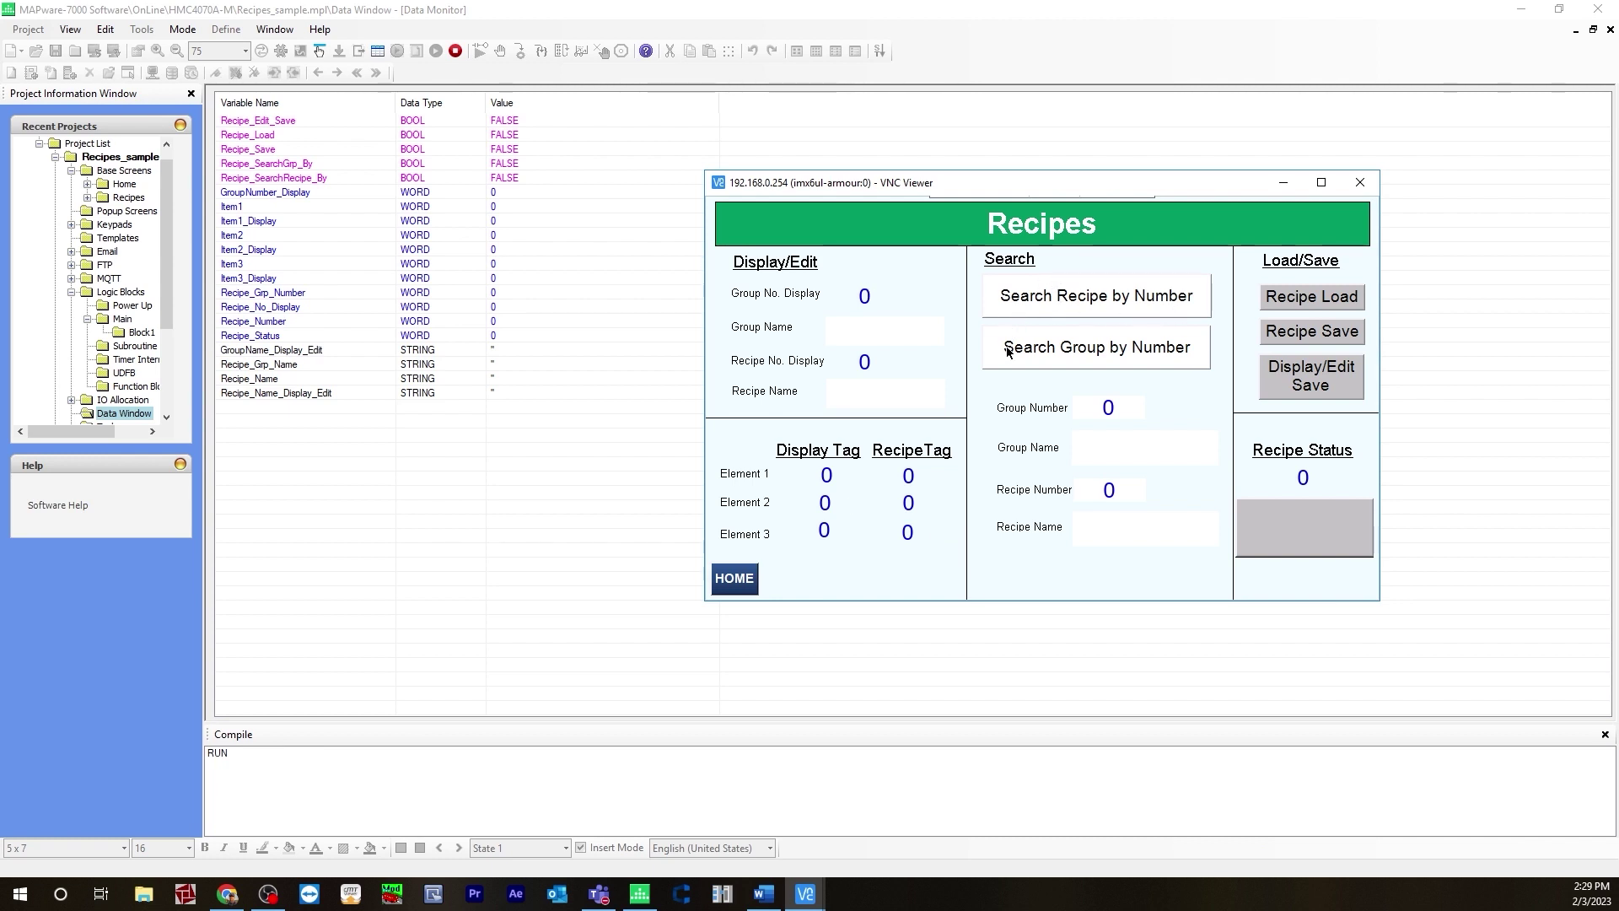
{"action": "left_click", "coordinate": [1121, 295]}
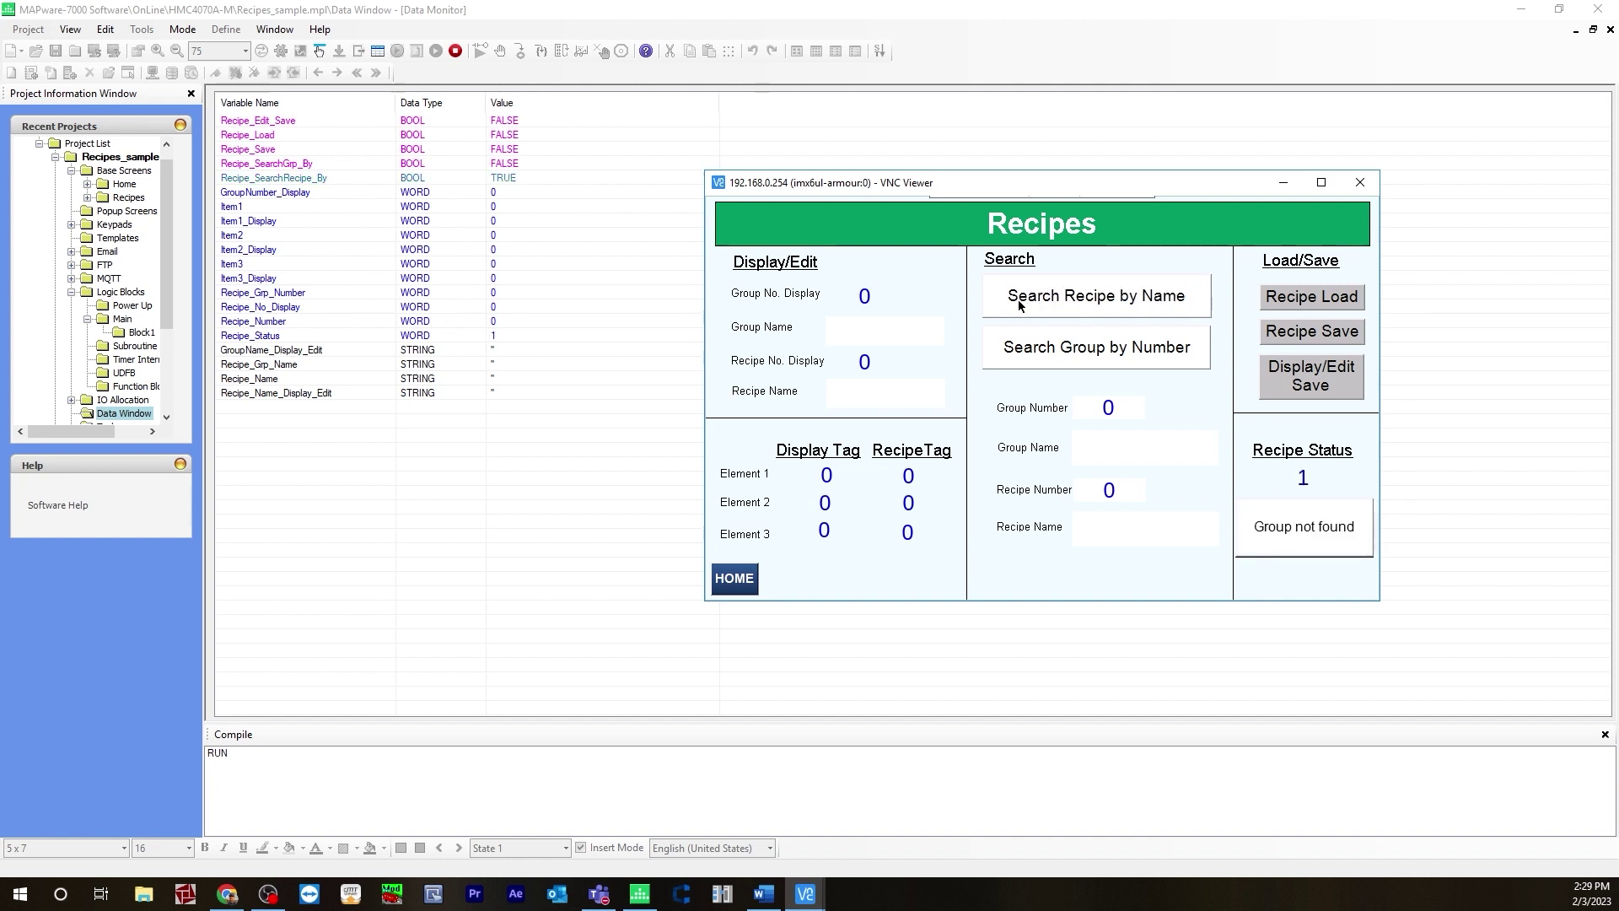
{"action": "left_click", "coordinate": [1098, 362]}
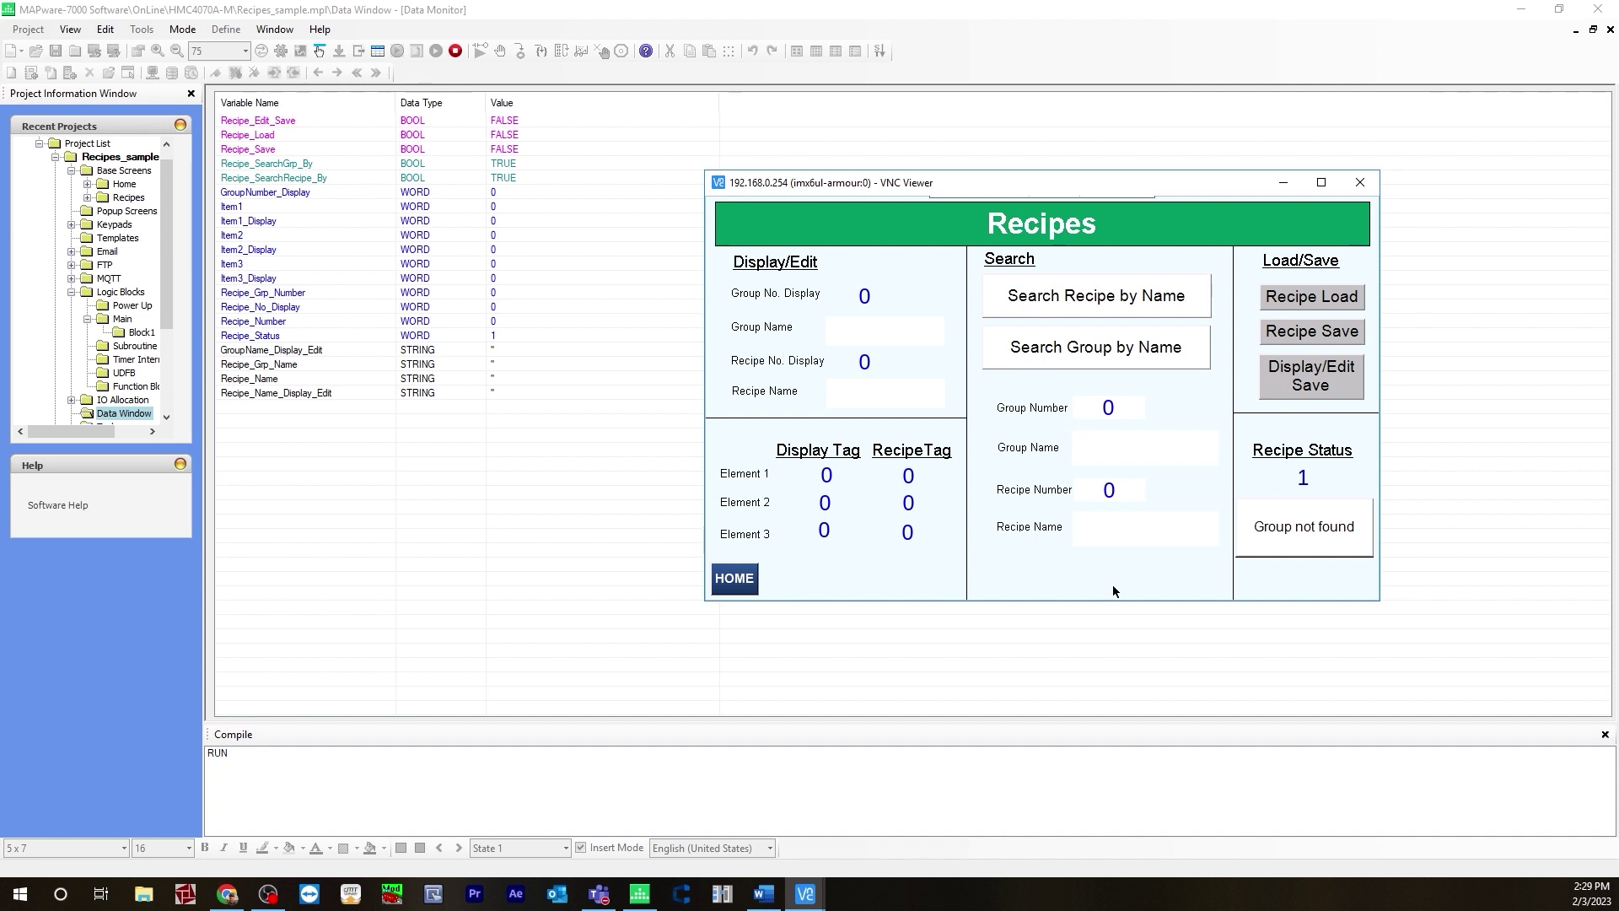
{"action": "left_click", "coordinate": [1105, 293]}
{"action": "left_click", "coordinate": [1097, 349]}
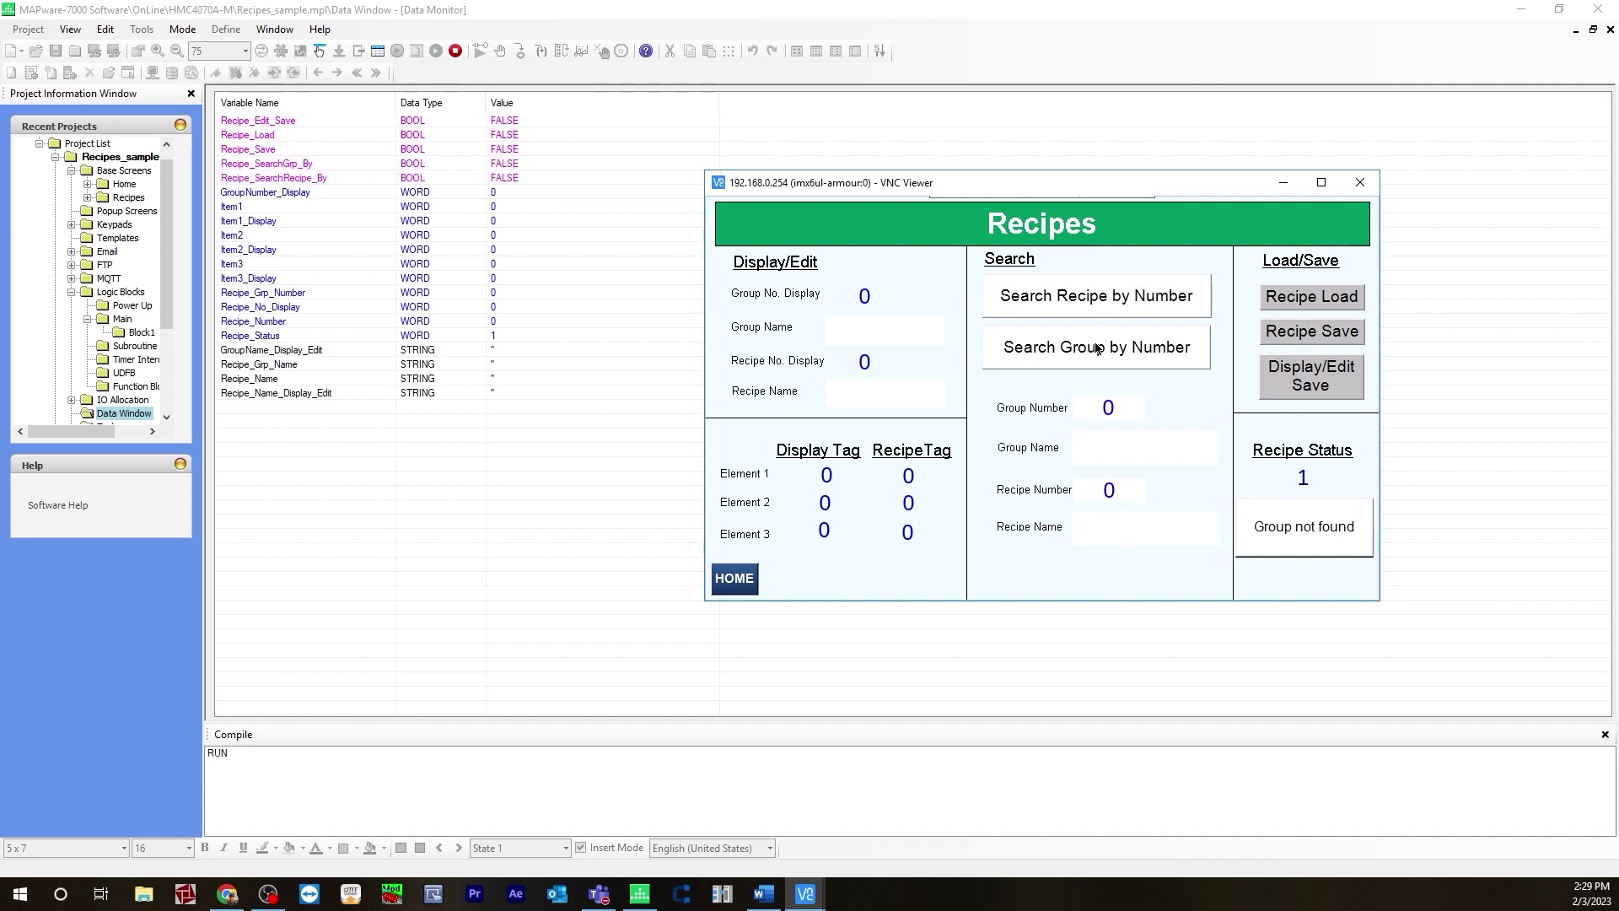
Search for Group Number 1 and Recipe Number 1 on the keypad.
{"action": "left_click", "coordinate": [1109, 411]}
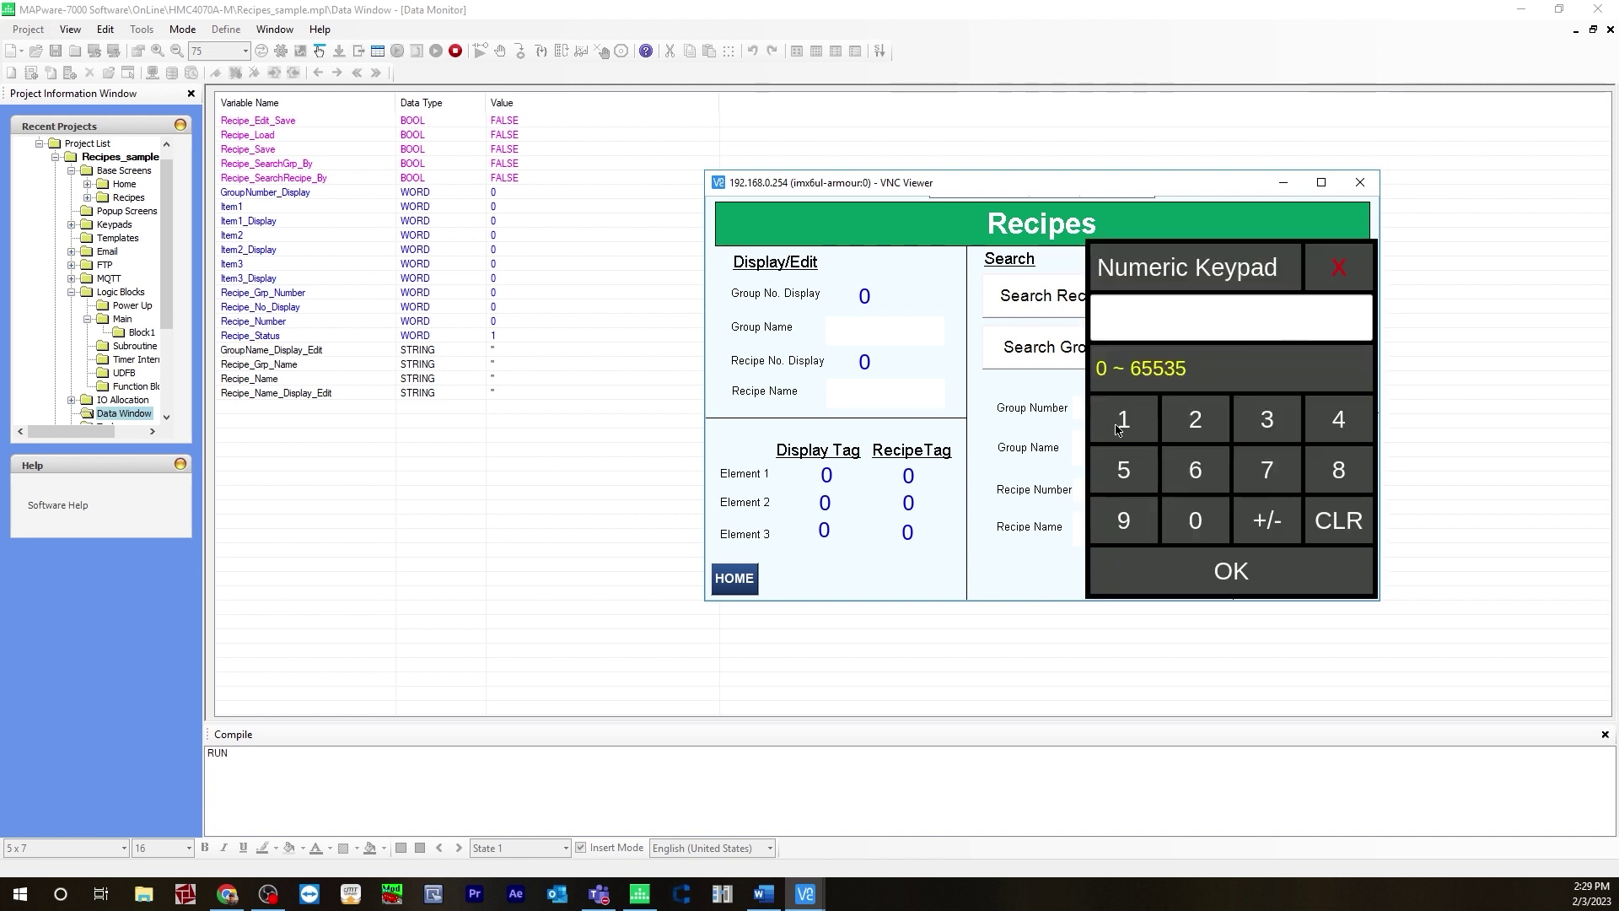
{"action": "left_click", "coordinate": [1238, 573]}
{"action": "left_click", "coordinate": [1110, 490]}
{"action": "left_click", "coordinate": [1224, 570]}
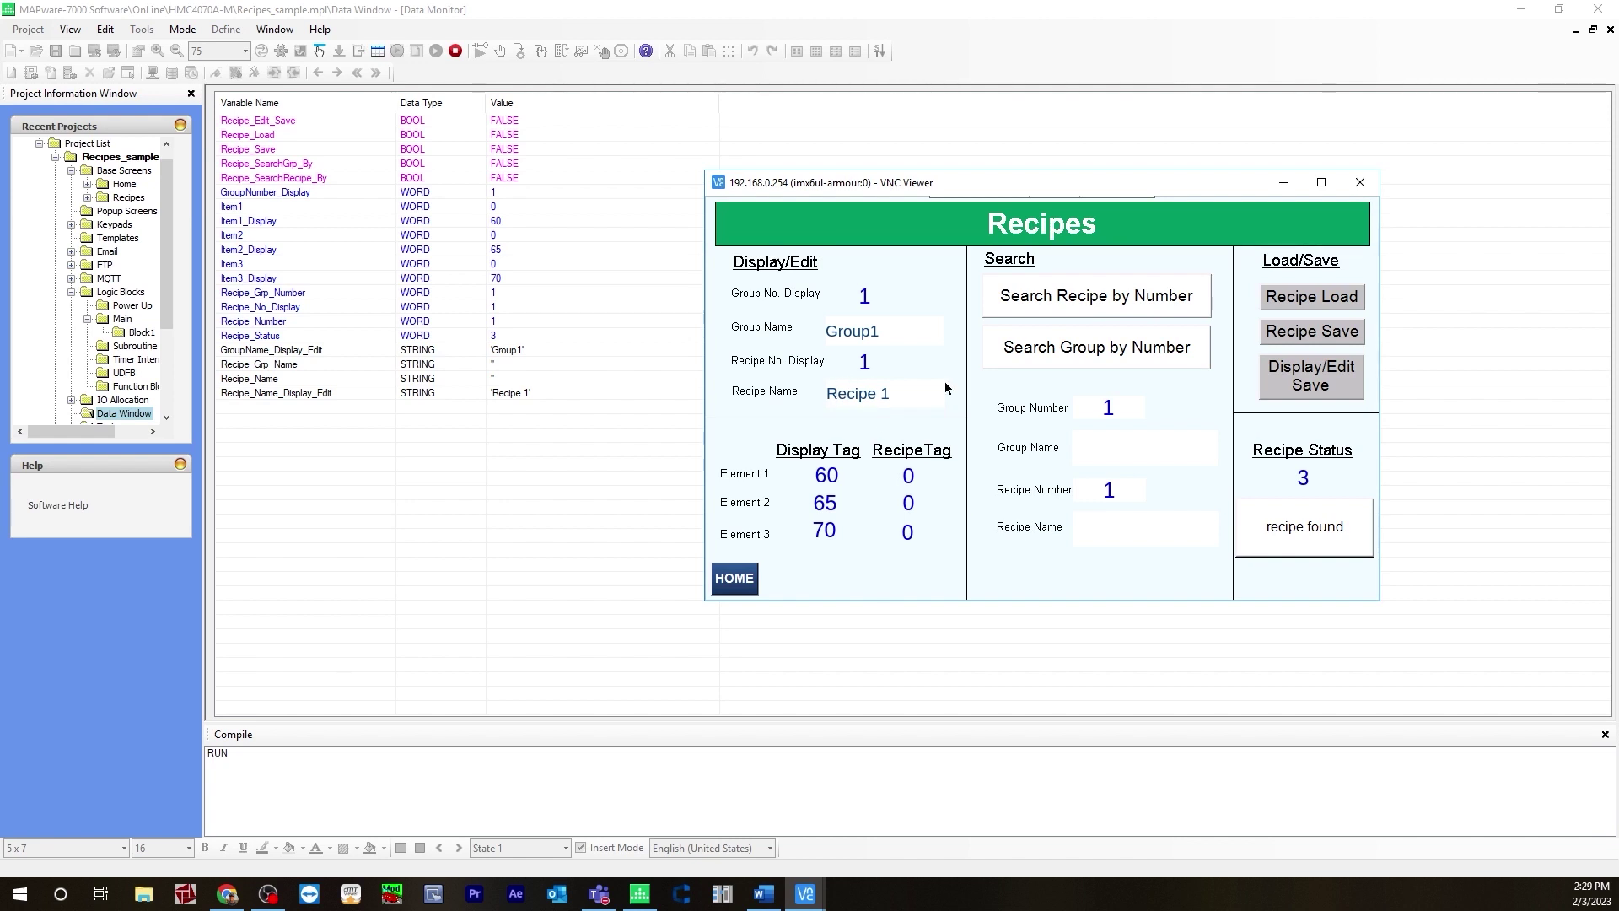
Enter 5, 10 and 15 as Recipe 1's three element values and save the recipe.
{"action": "left_click", "coordinate": [910, 478]}
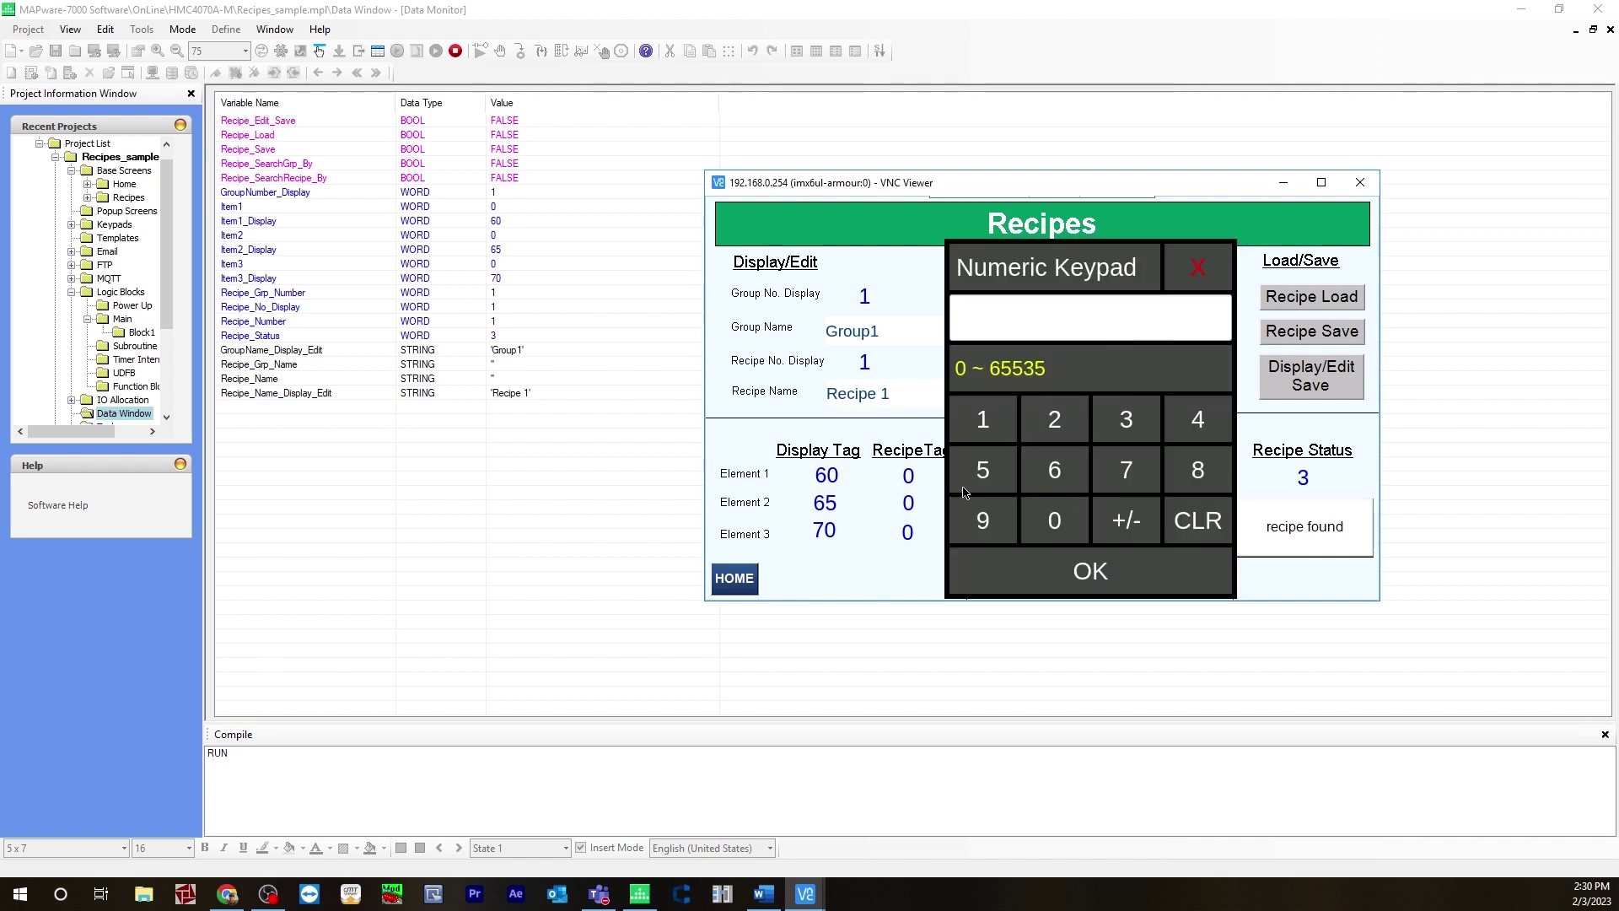
{"action": "left_click", "coordinate": [995, 474]}
{"action": "left_click", "coordinate": [1080, 577]}
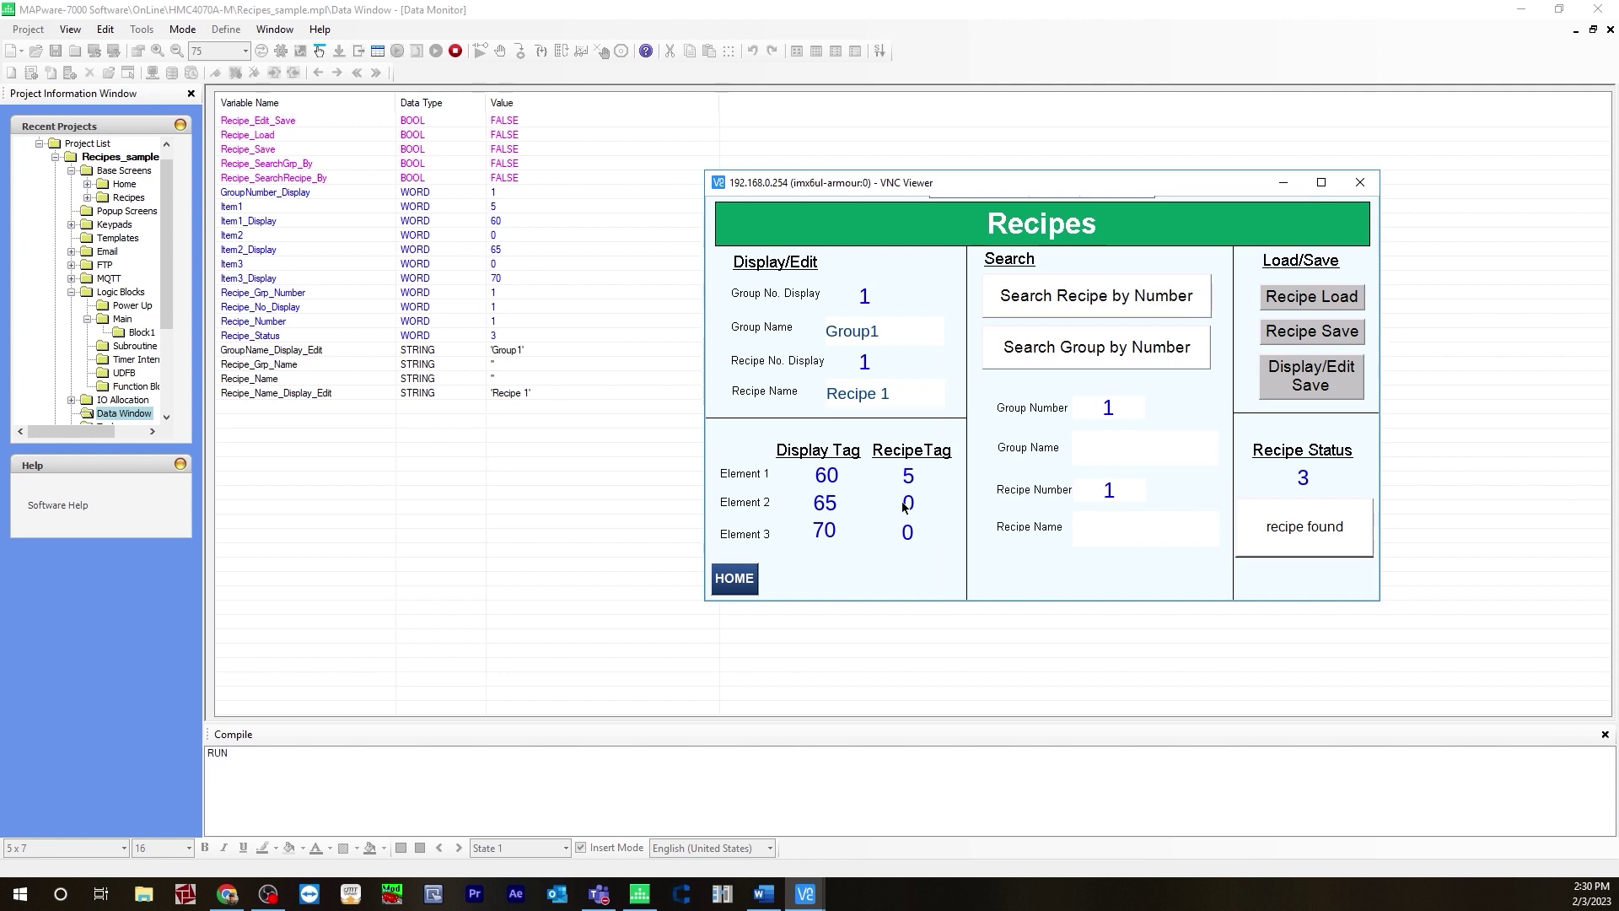
{"action": "left_click", "coordinate": [907, 505]}
{"action": "left_click", "coordinate": [982, 431]}
{"action": "left_click", "coordinate": [1054, 532]}
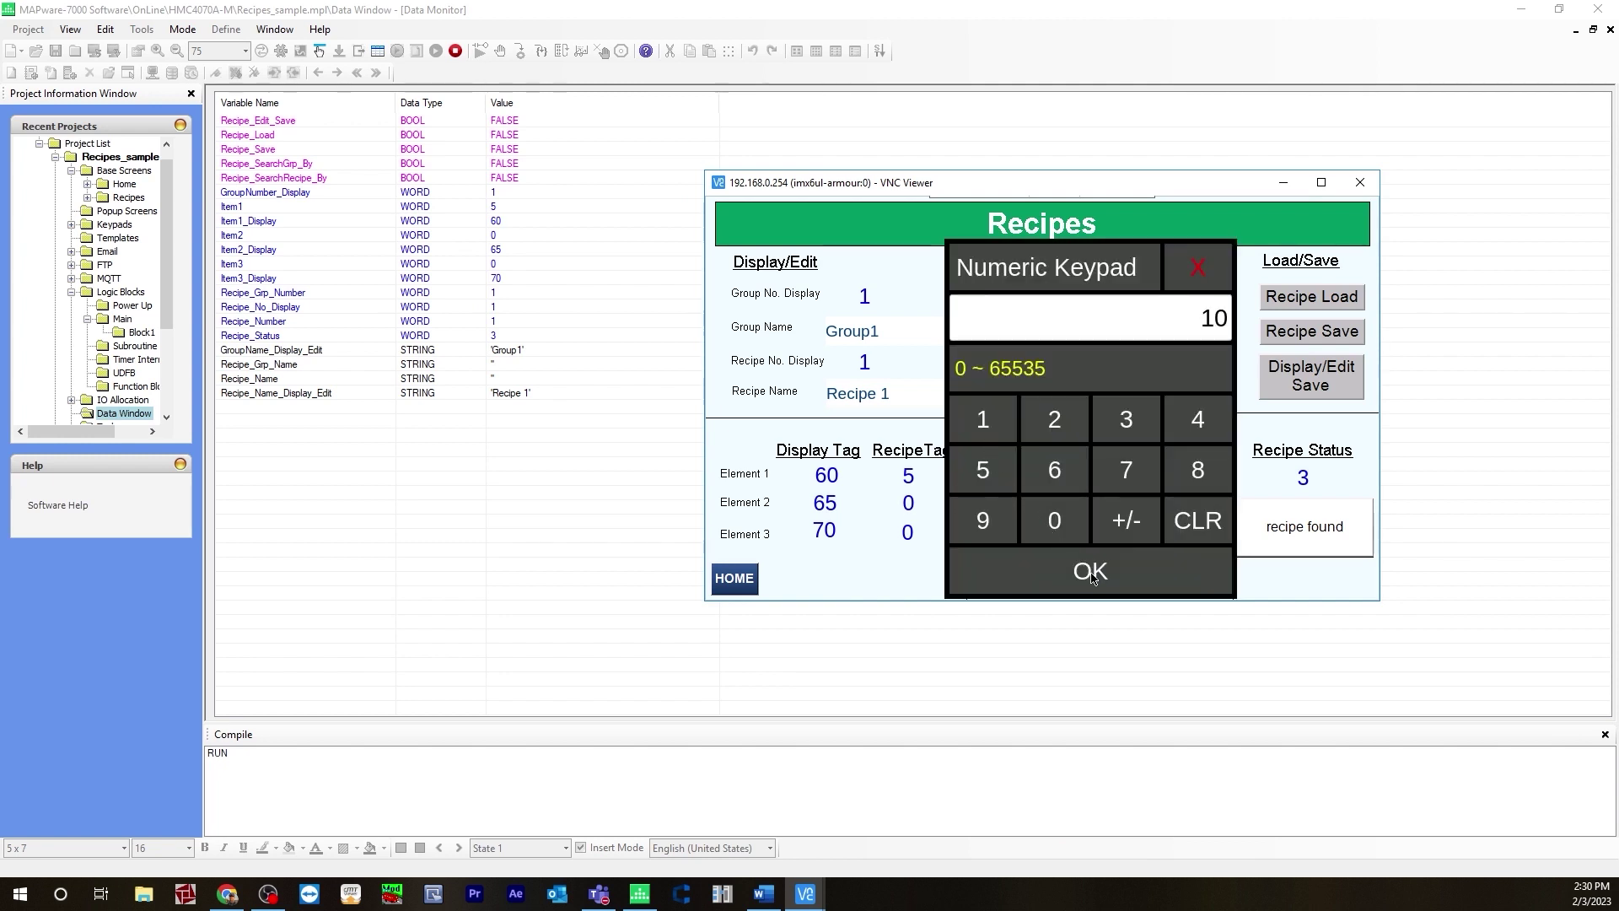
{"action": "left_click", "coordinate": [1072, 561]}
{"action": "left_click", "coordinate": [908, 533]}
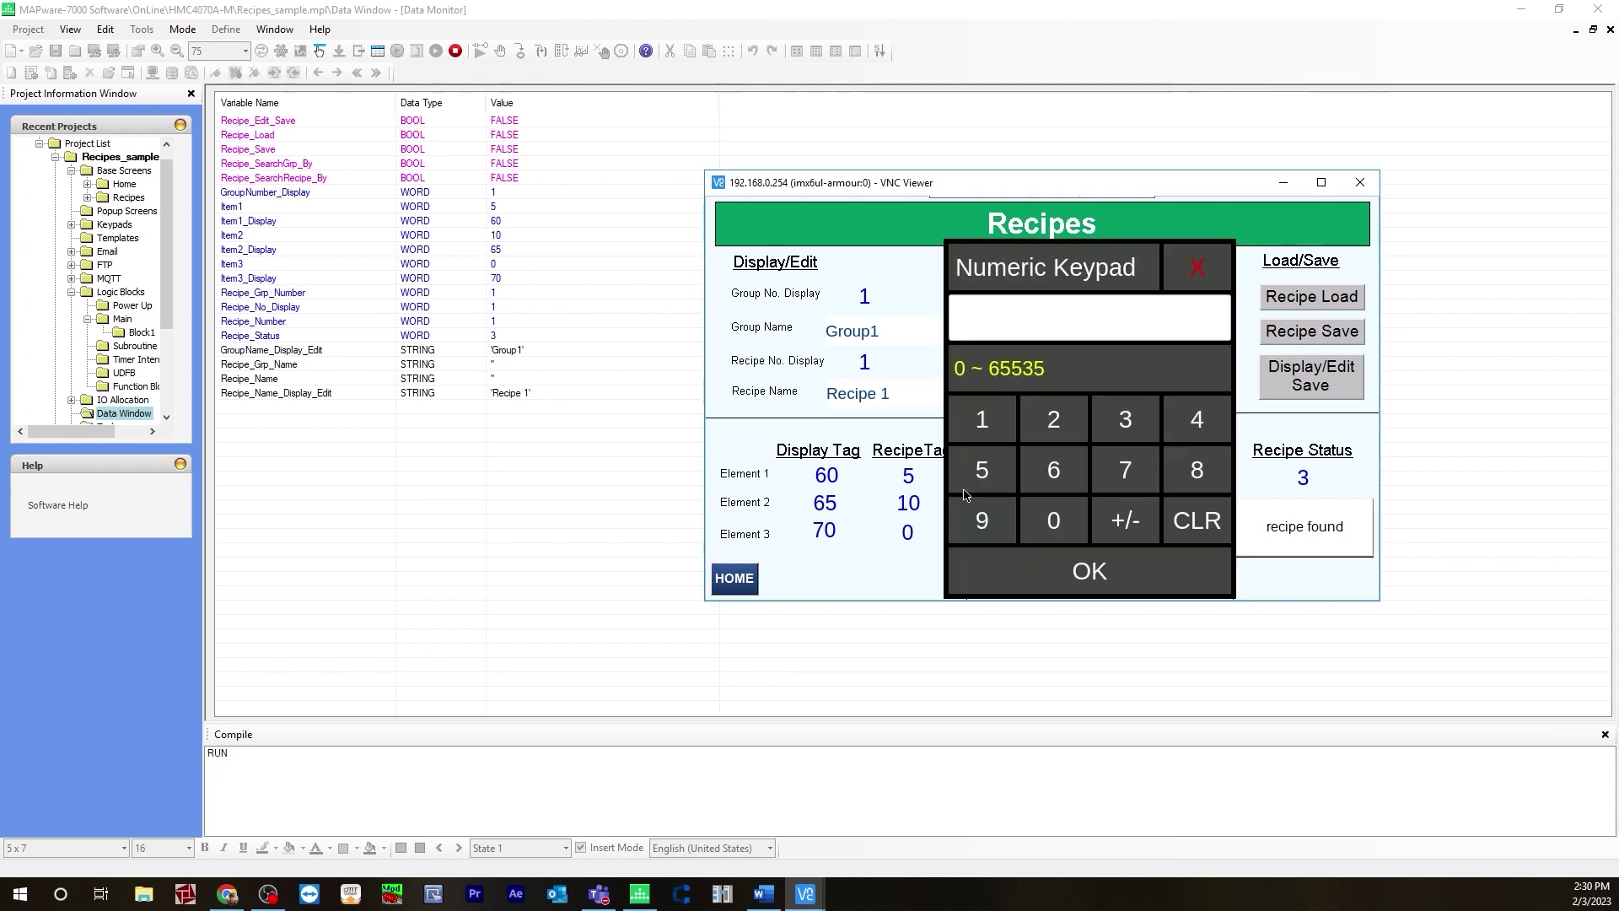
{"action": "left_click", "coordinate": [987, 426]}
{"action": "left_click", "coordinate": [992, 474]}
{"action": "left_click", "coordinate": [1054, 570]}
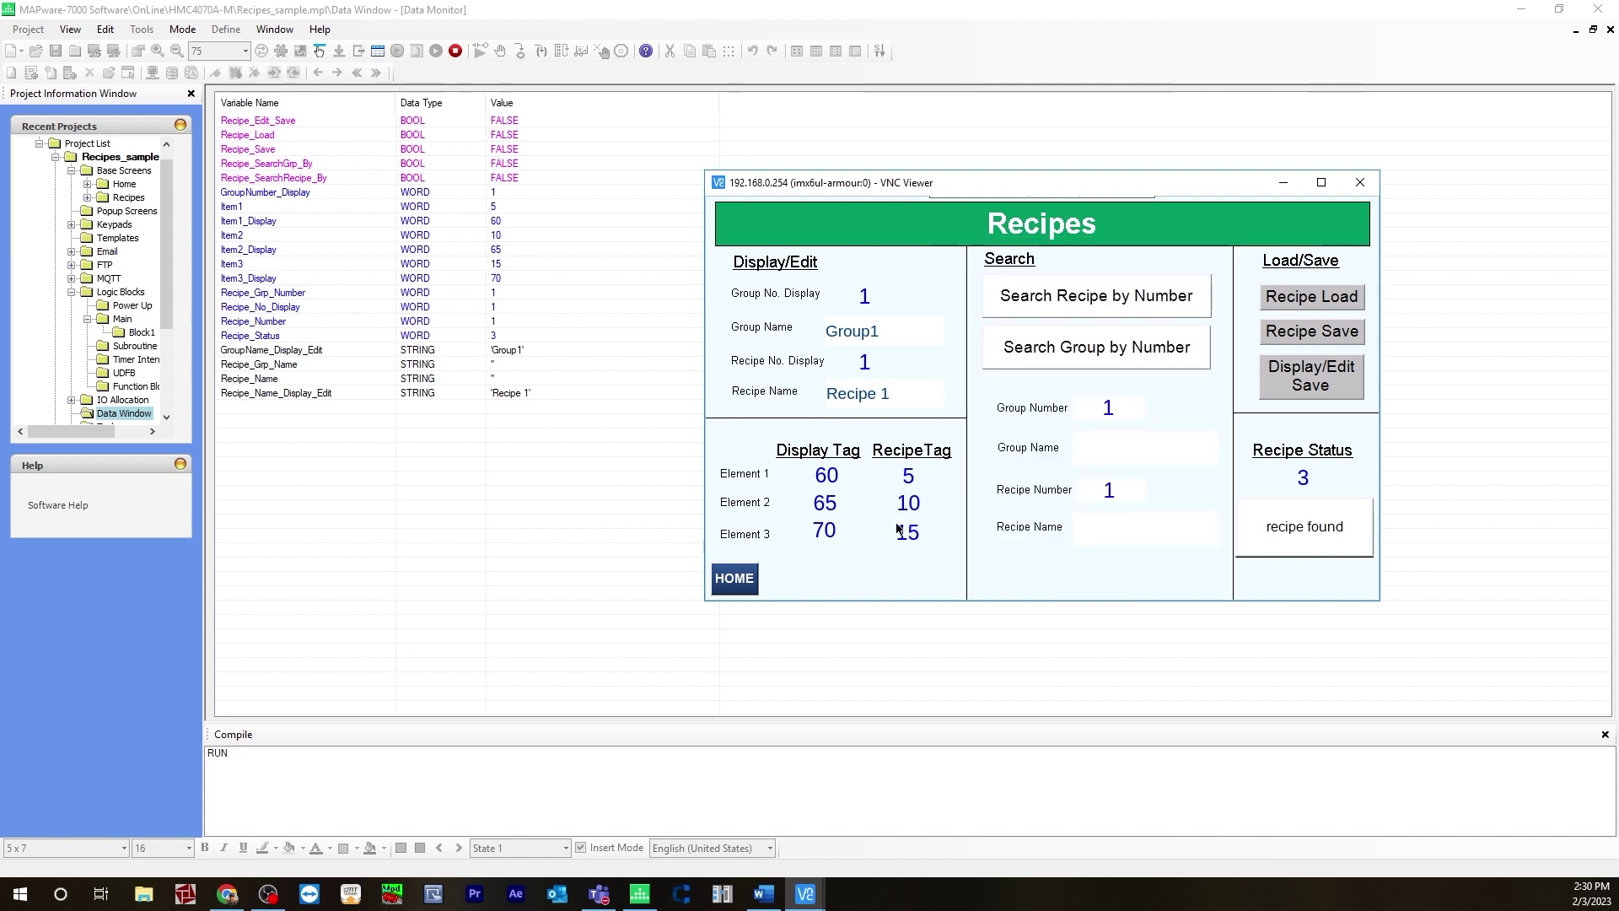
{"action": "left_click", "coordinate": [1313, 336]}
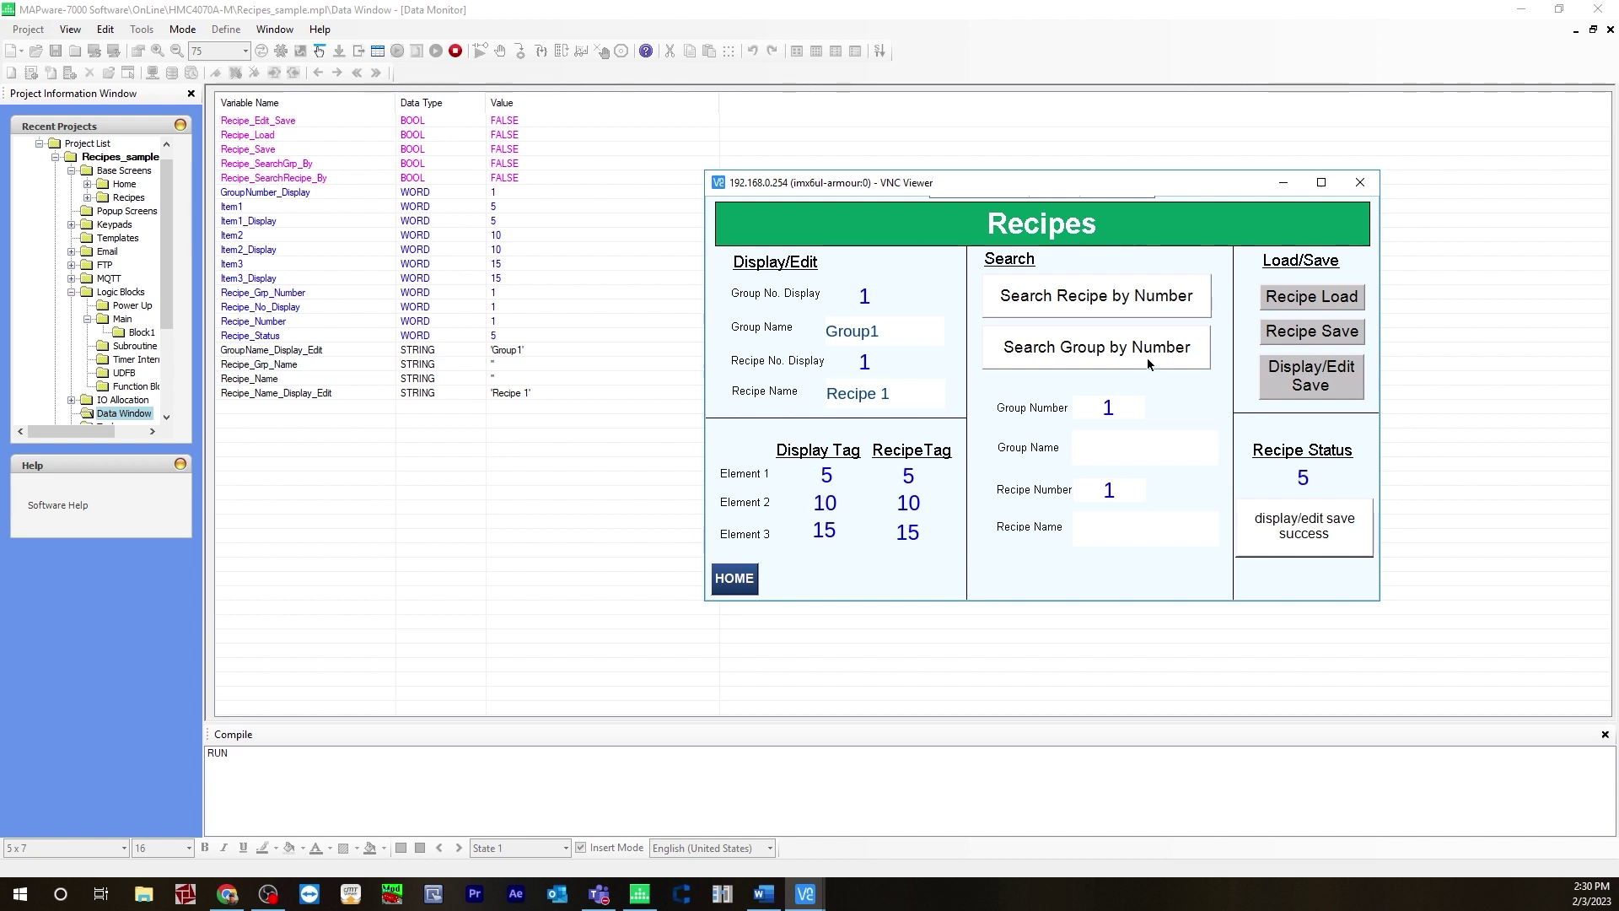
Switch both searches to by-name and search for the group name 'Group1'.
{"action": "left_click", "coordinate": [1136, 316]}
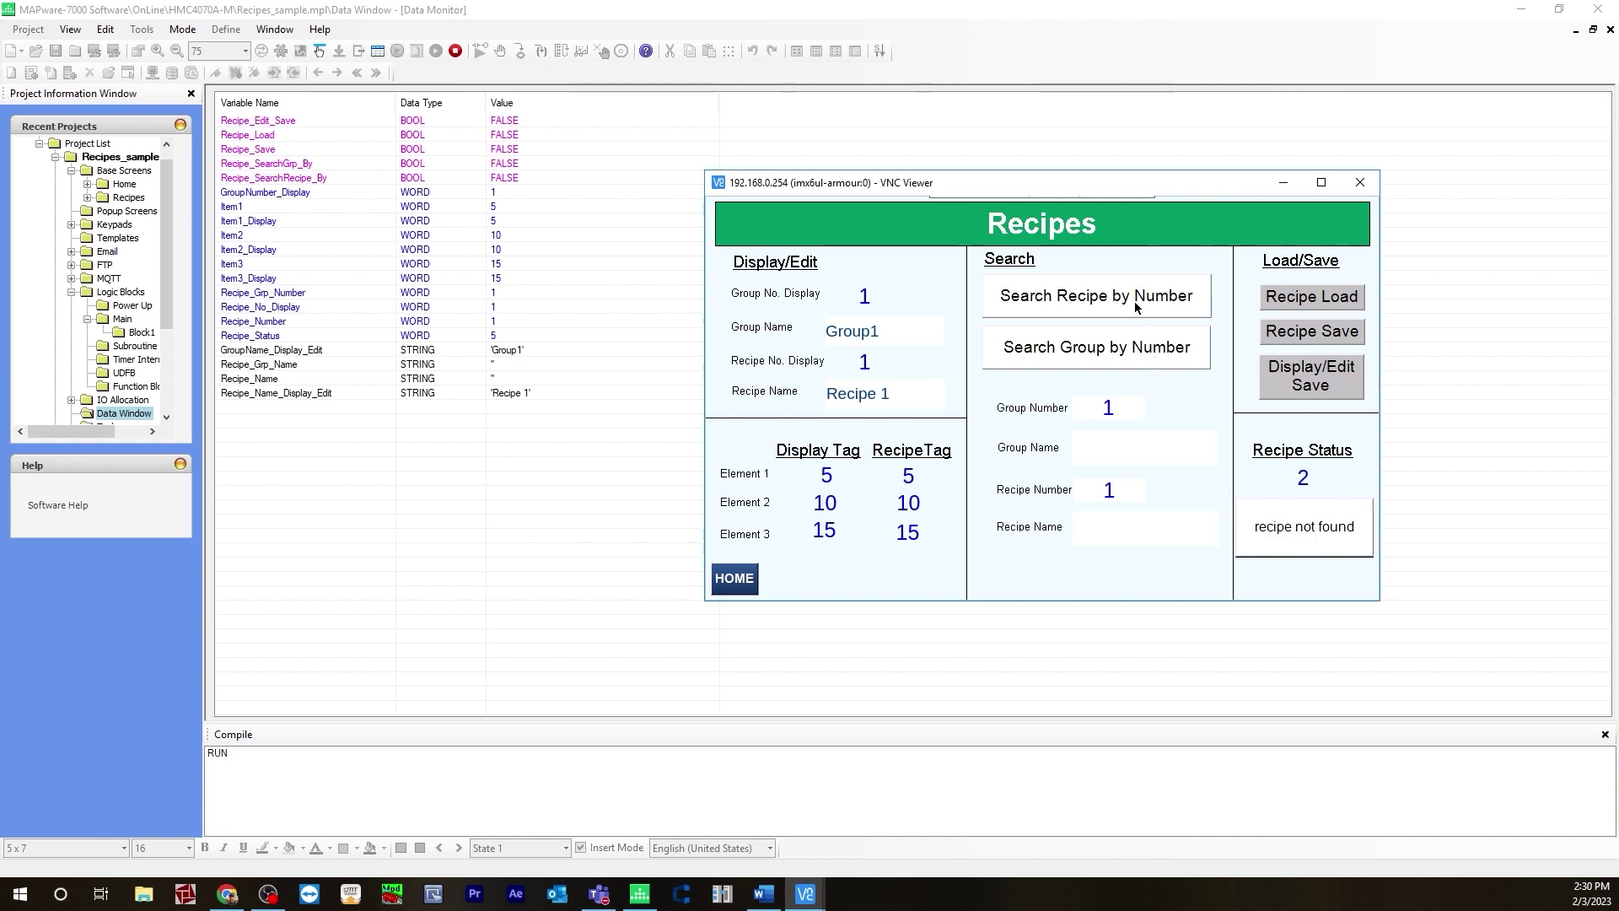
{"action": "left_click", "coordinate": [1130, 352]}
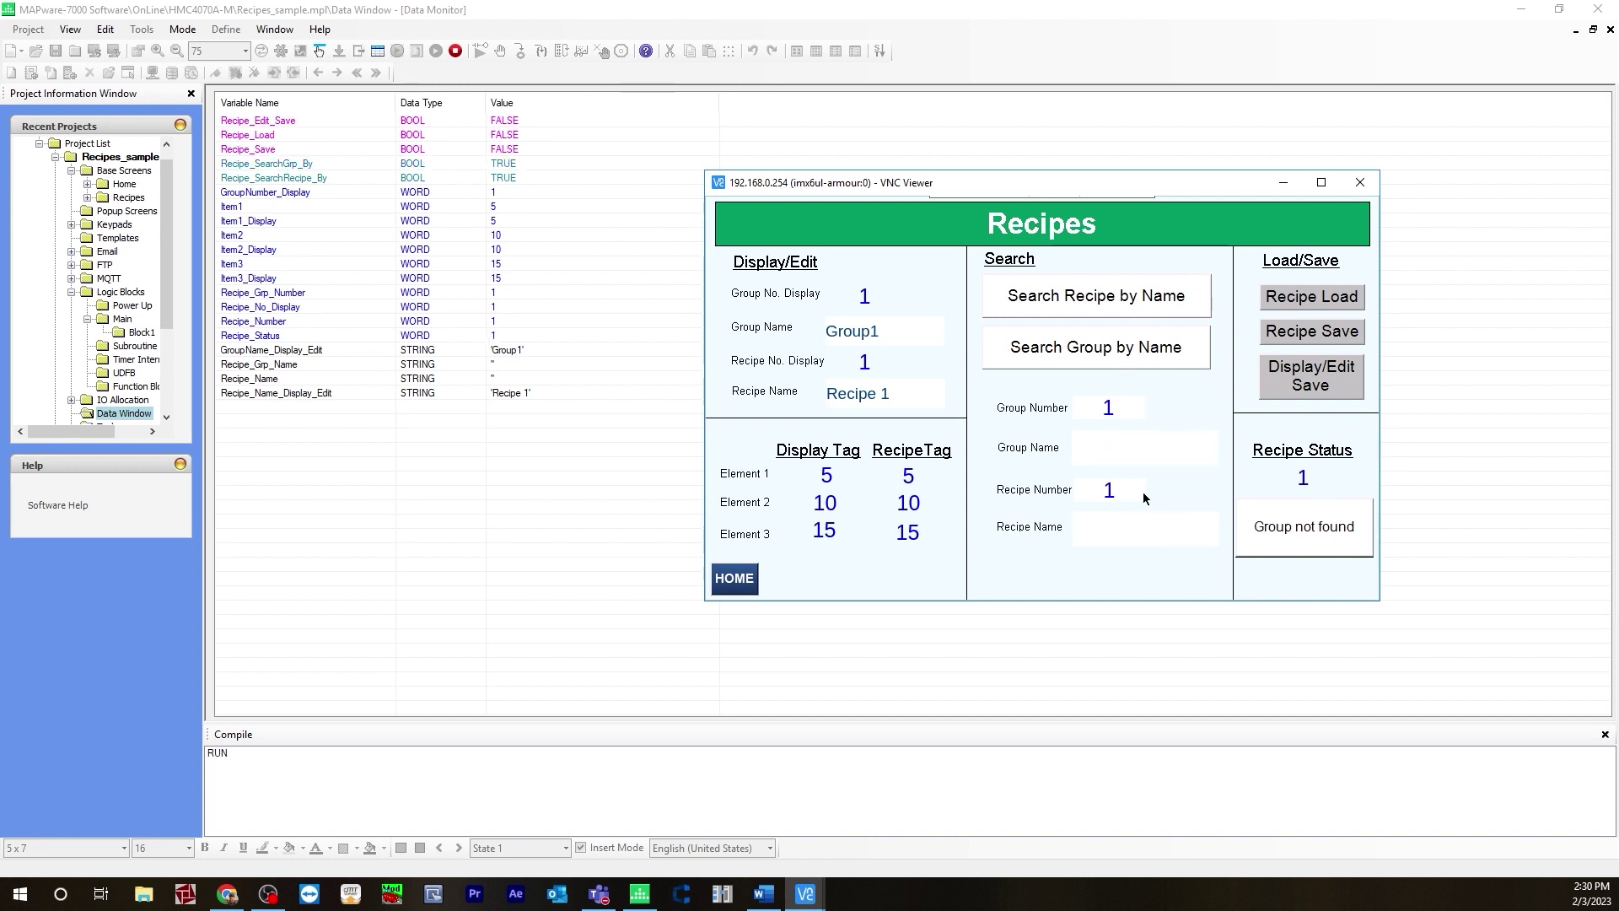
{"action": "left_click", "coordinate": [1118, 450]}
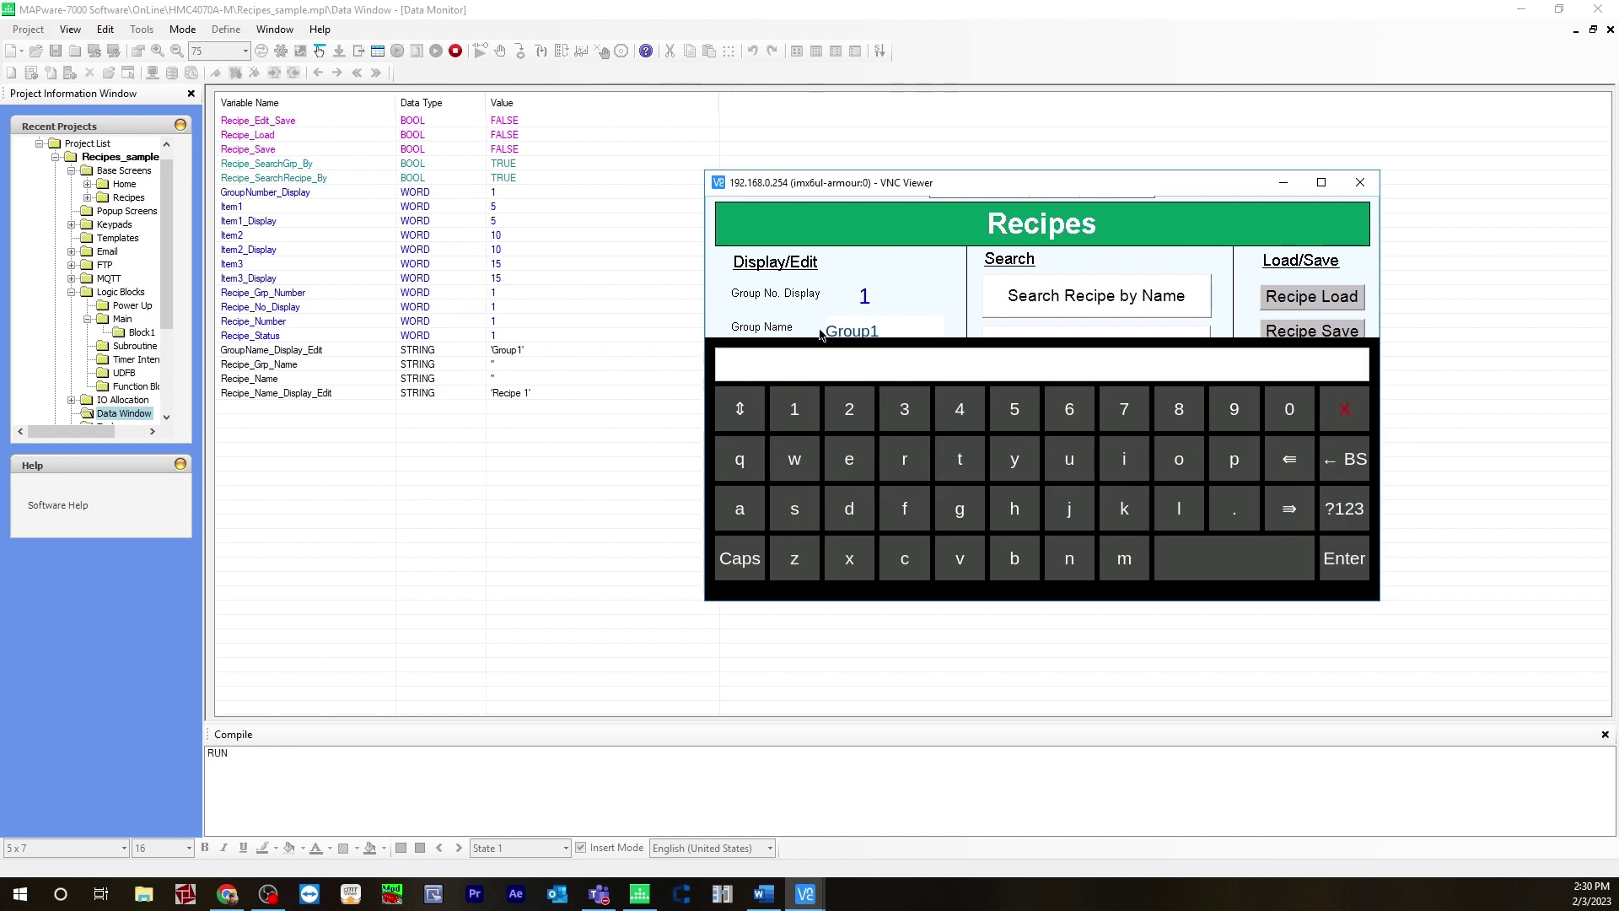
{"action": "left_click", "coordinate": [742, 562]}
{"action": "left_click", "coordinate": [962, 513]}
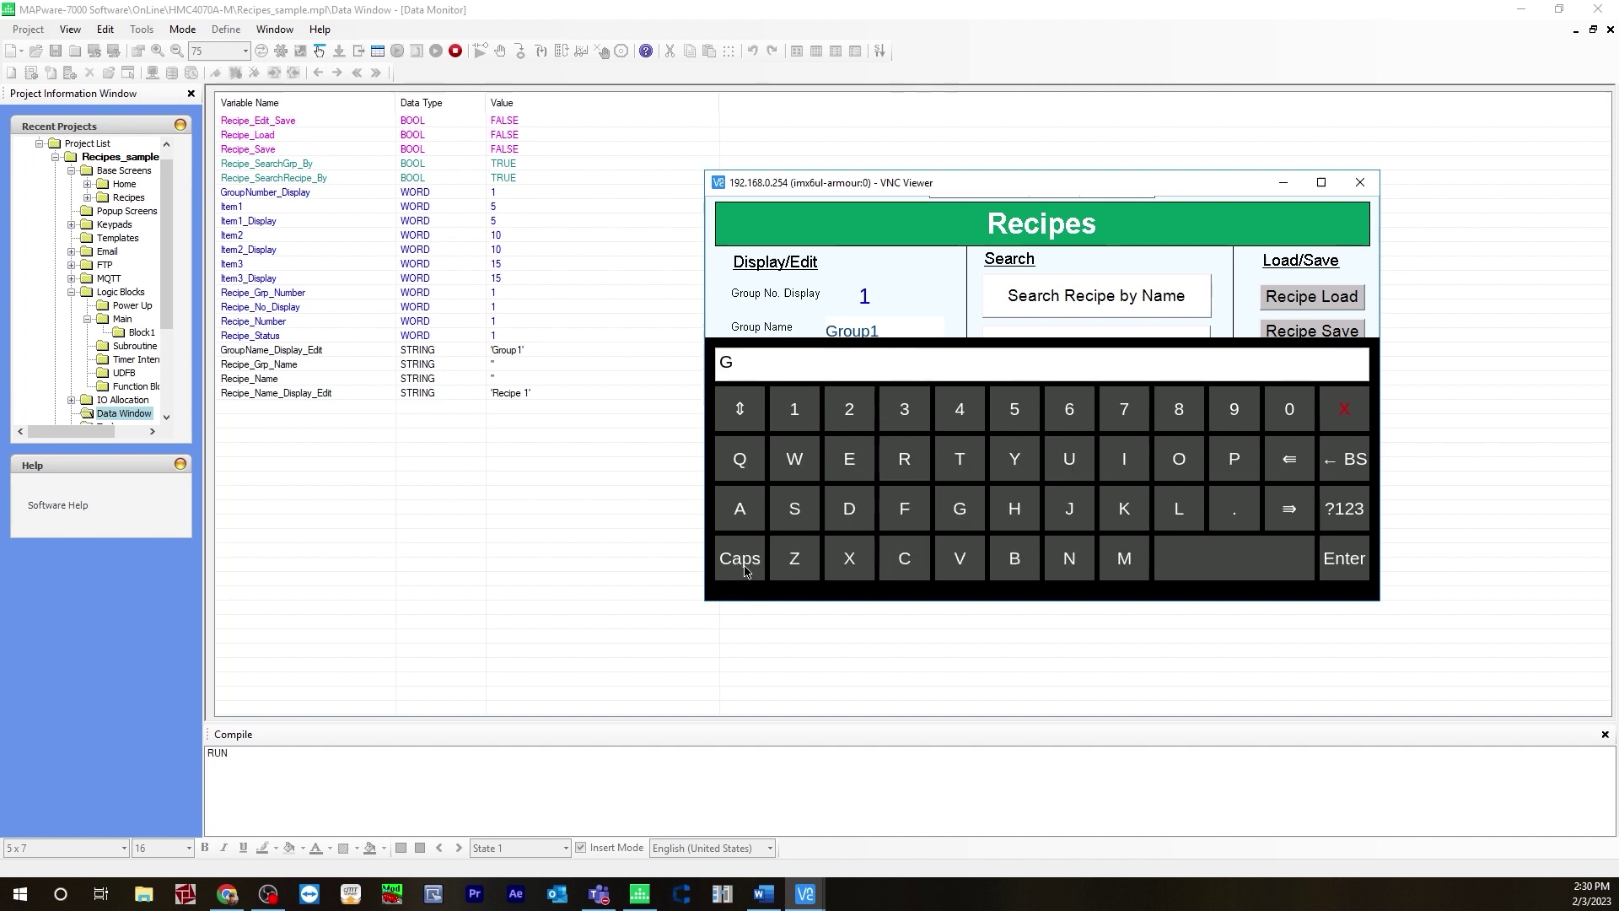
{"action": "left_click", "coordinate": [745, 565]}
{"action": "left_click", "coordinate": [906, 467]}
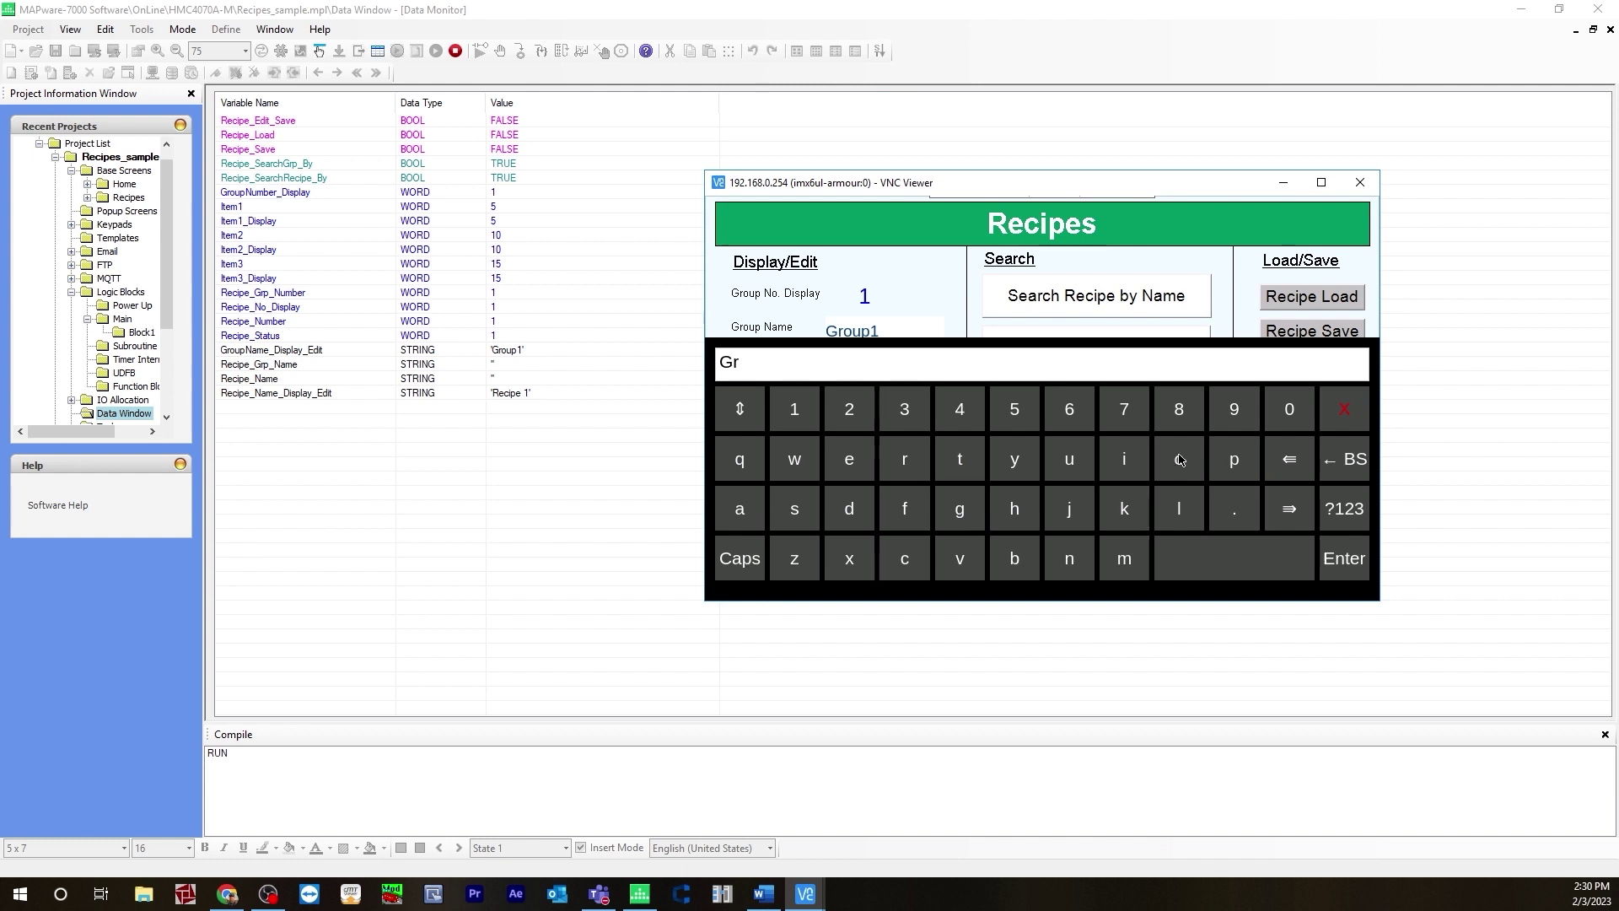
{"action": "left_click", "coordinate": [1180, 461]}
{"action": "left_click", "coordinate": [1059, 463]}
{"action": "left_click", "coordinate": [1238, 464]}
{"action": "left_click", "coordinate": [812, 410]}
{"action": "left_click", "coordinate": [1331, 561]}
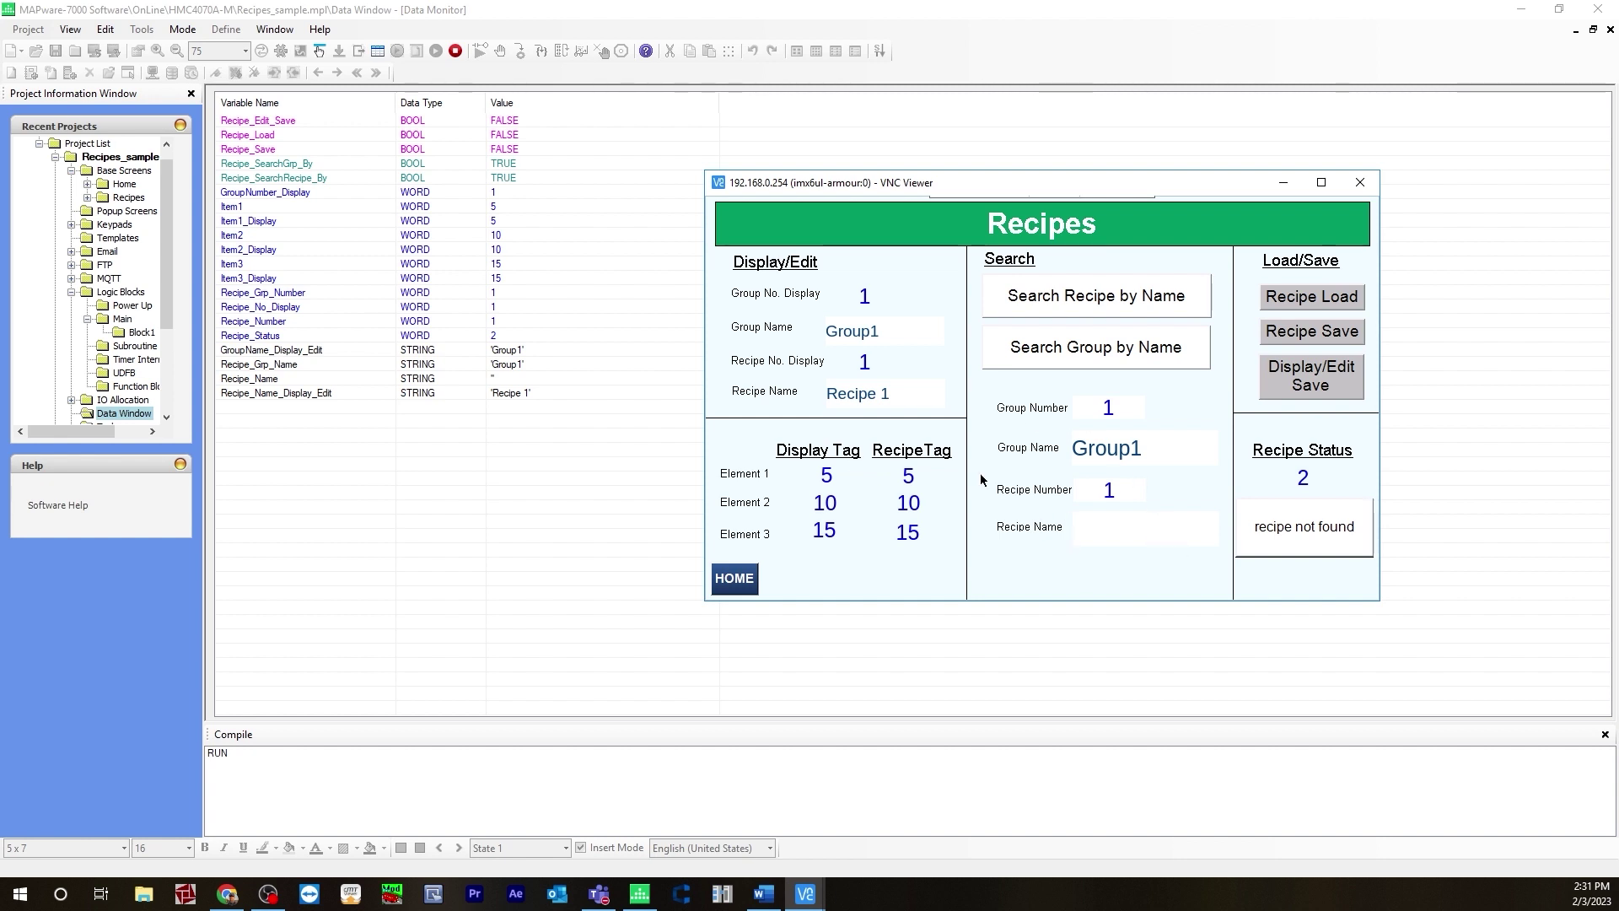
Search recipes by the name 'Recipe 1' using the on-screen keyboard.
{"action": "left_click", "coordinate": [1153, 525]}
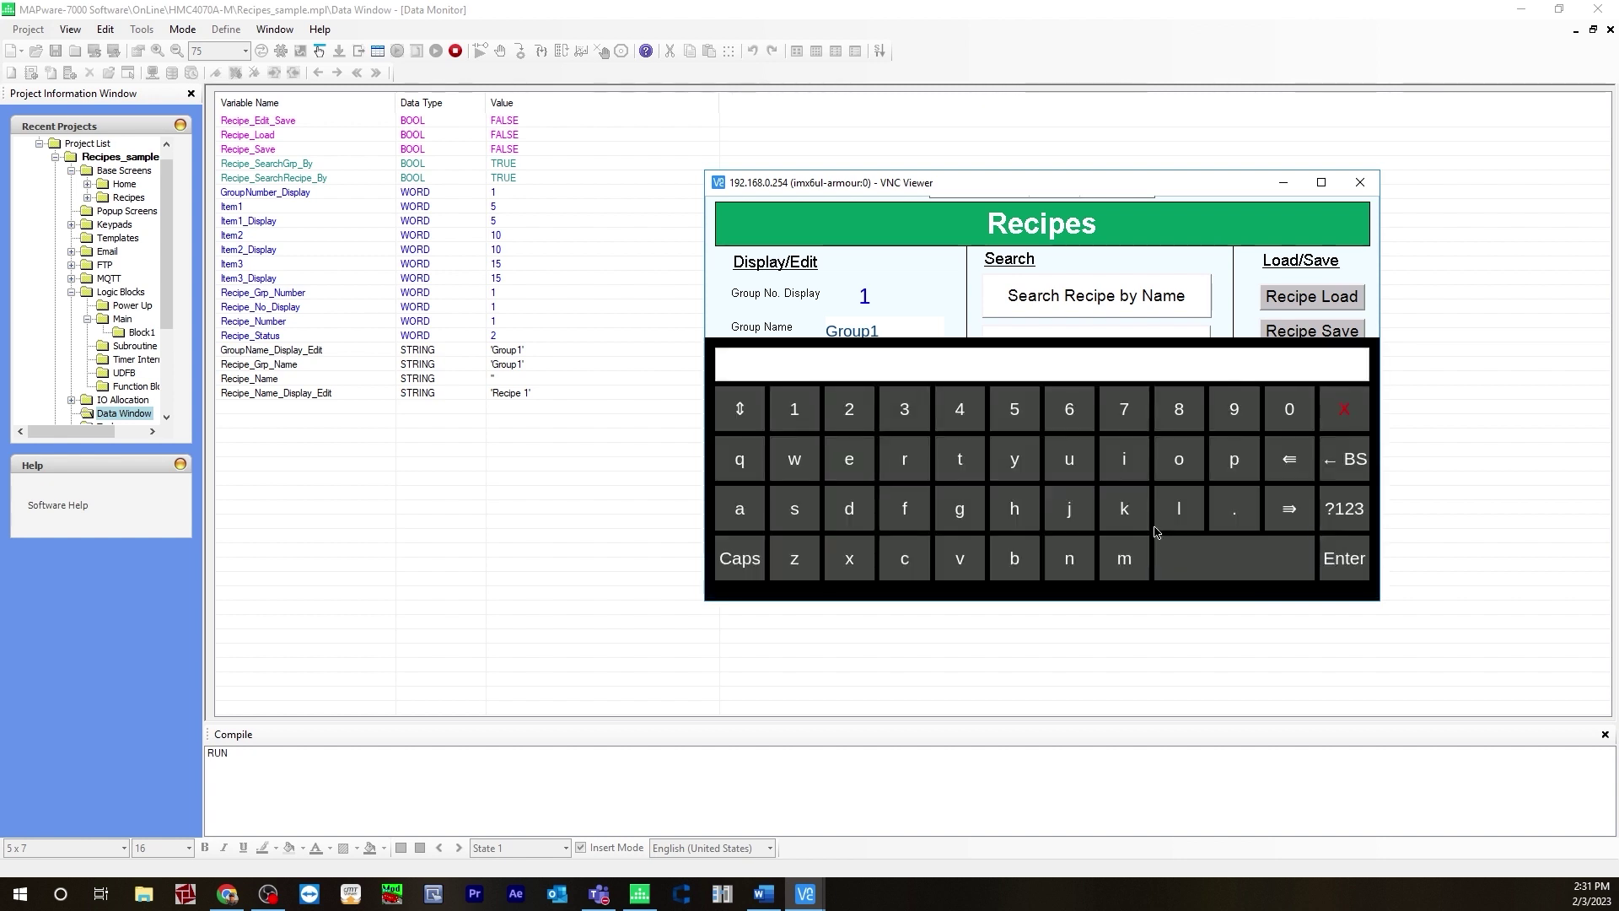
{"action": "left_click", "coordinate": [745, 556]}
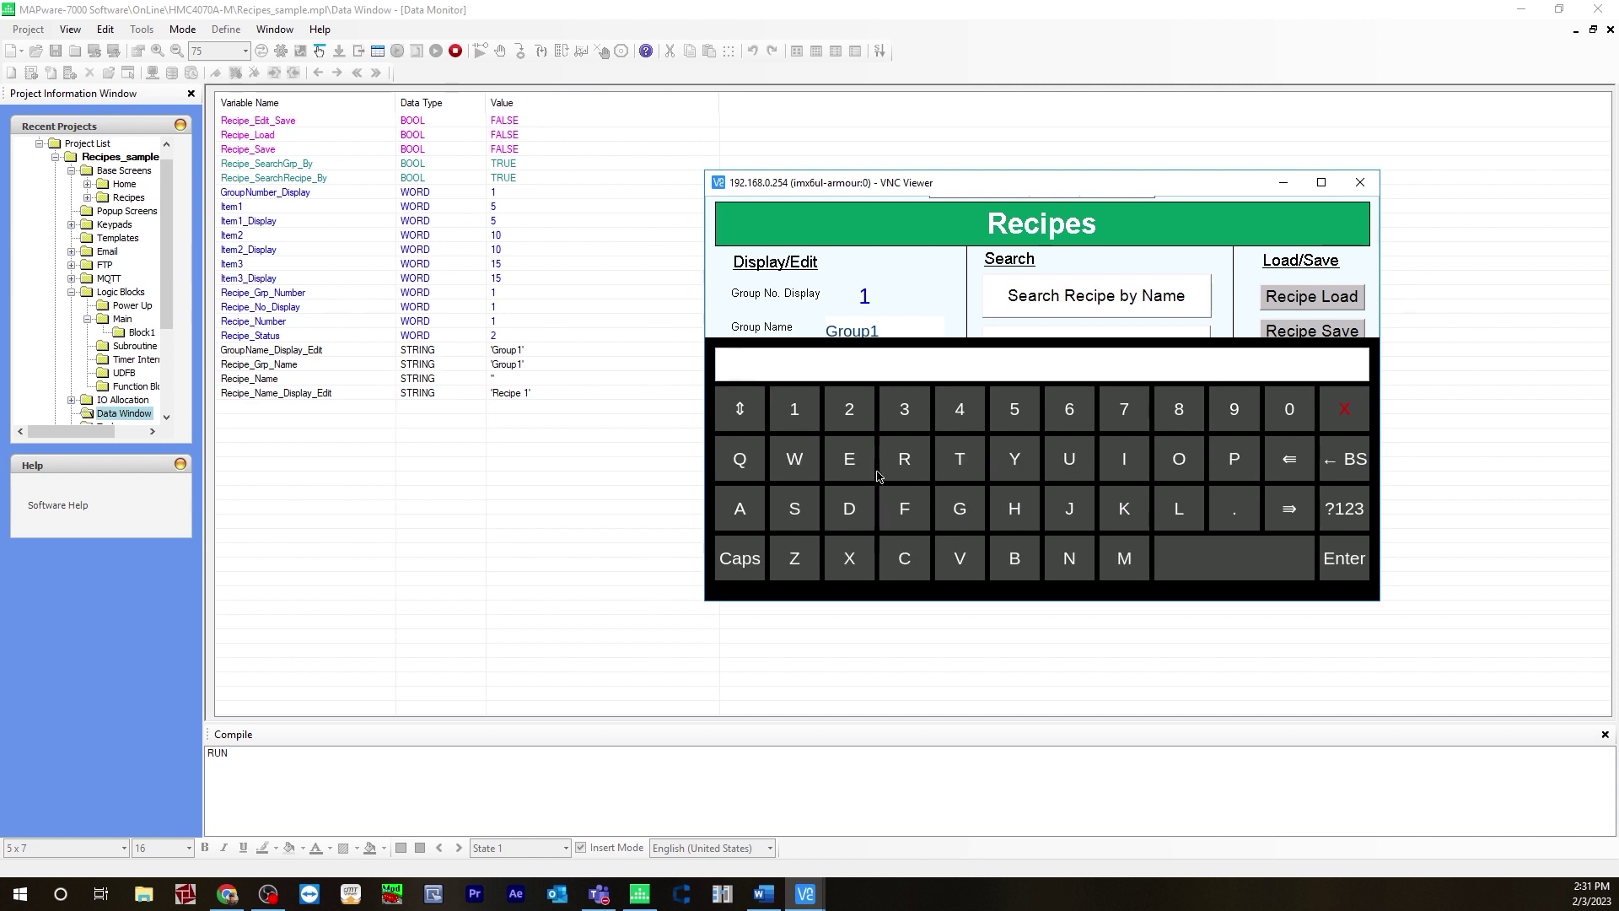
{"action": "left_click", "coordinate": [904, 465]}
{"action": "left_click", "coordinate": [748, 568]}
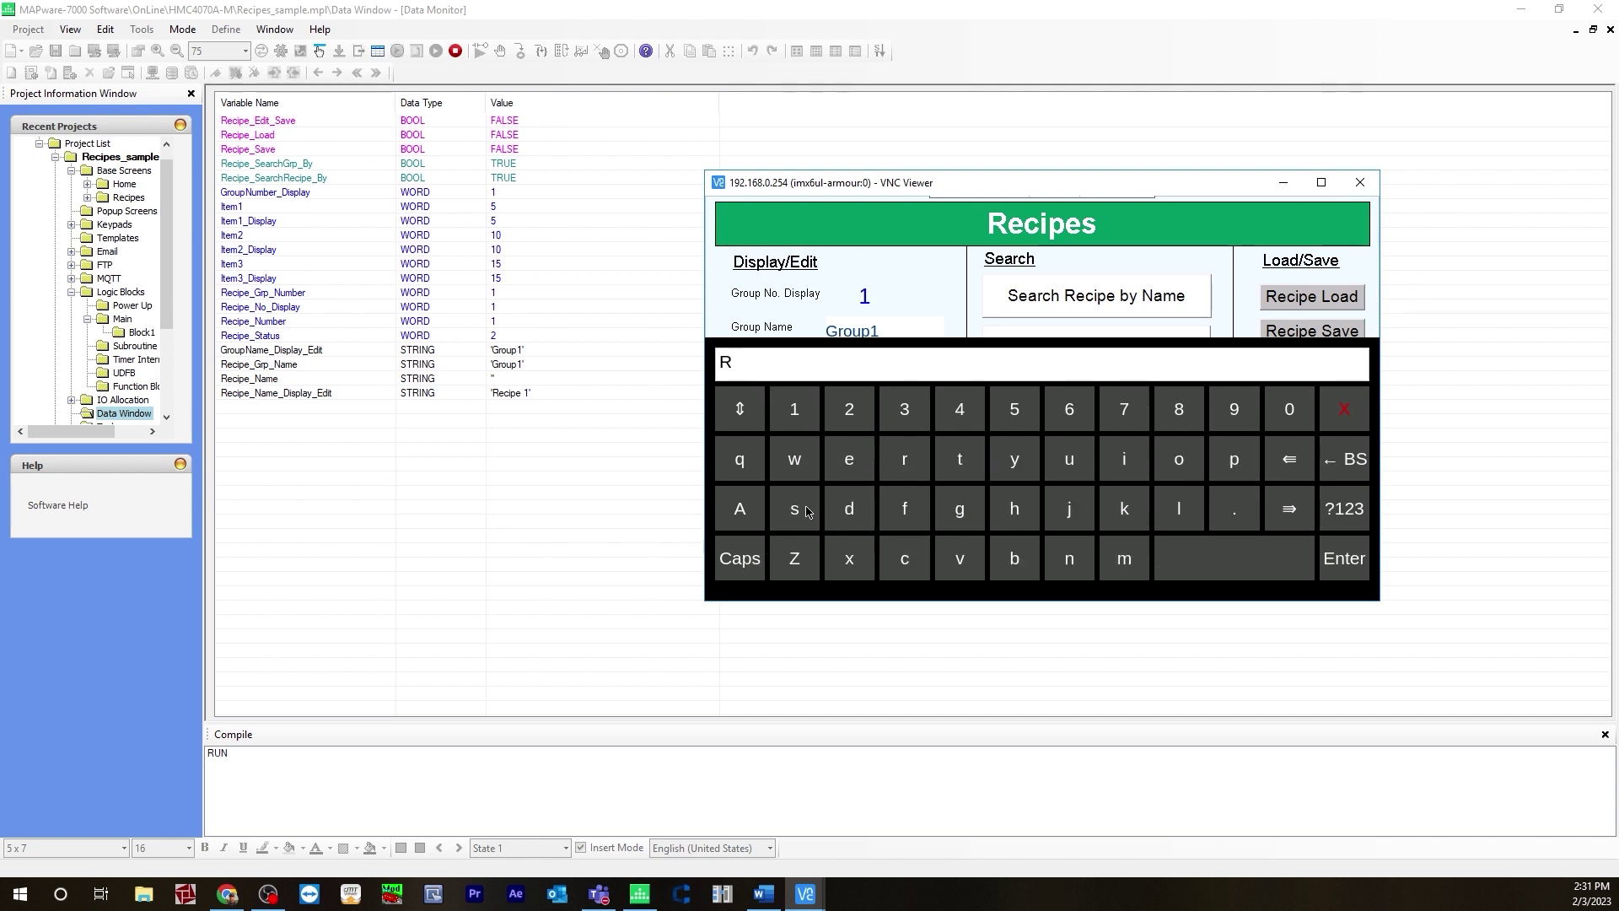
{"action": "left_click", "coordinate": [849, 459]}
{"action": "left_click", "coordinate": [904, 559]}
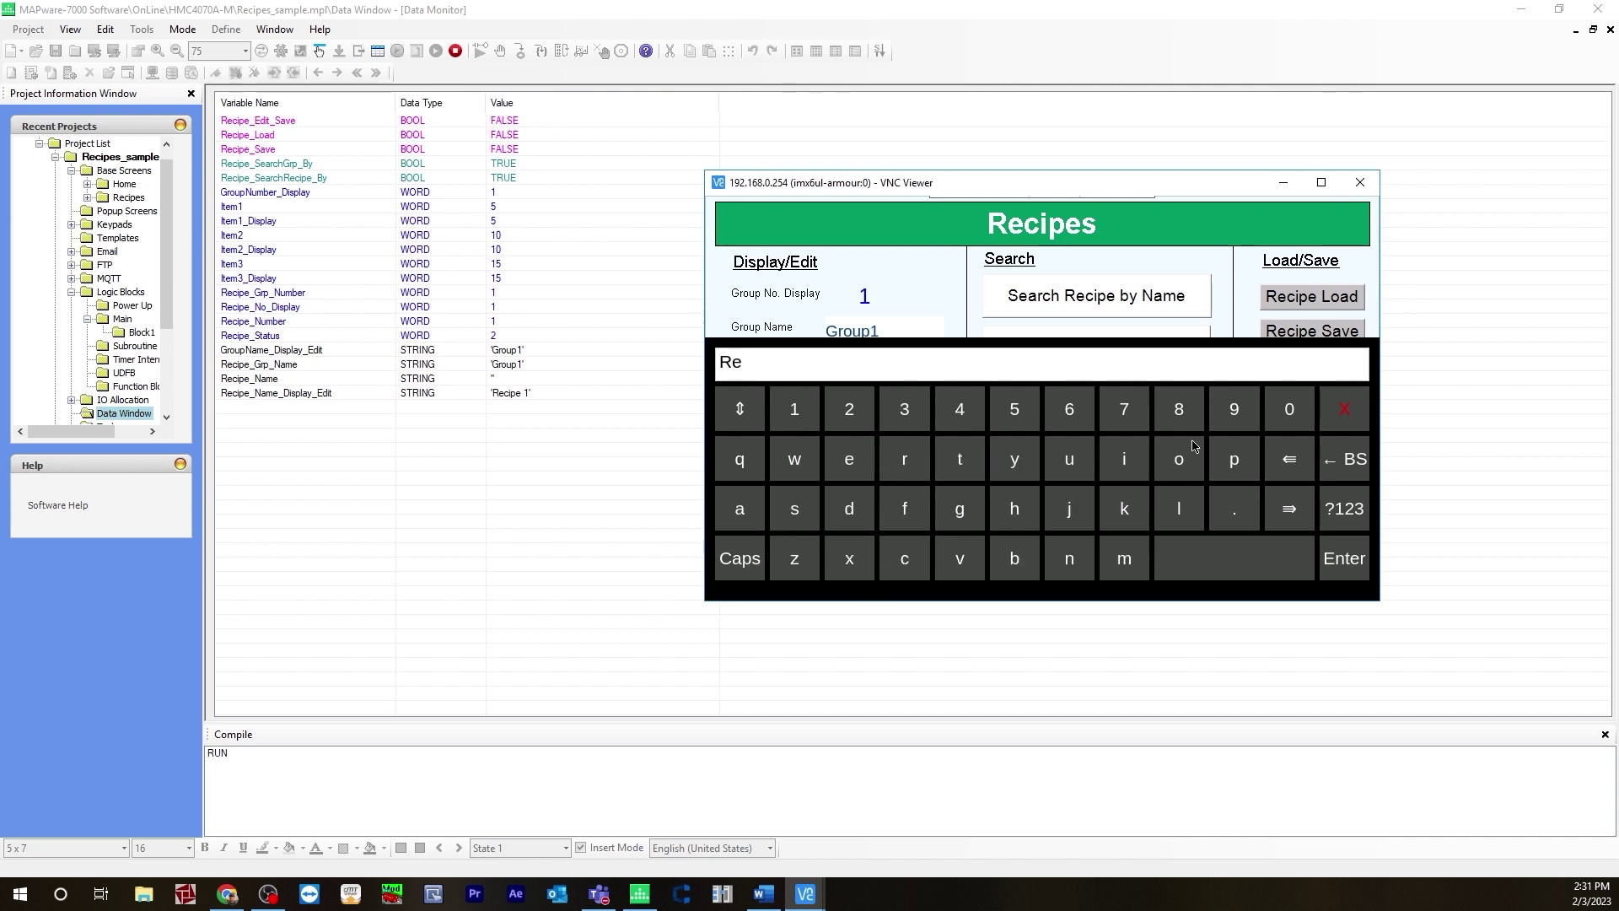
{"action": "left_click", "coordinate": [1124, 458]}
{"action": "left_click", "coordinate": [1234, 458]}
{"action": "left_click", "coordinate": [852, 459]}
{"action": "left_click", "coordinate": [794, 410]}
{"action": "left_click", "coordinate": [1344, 560]}
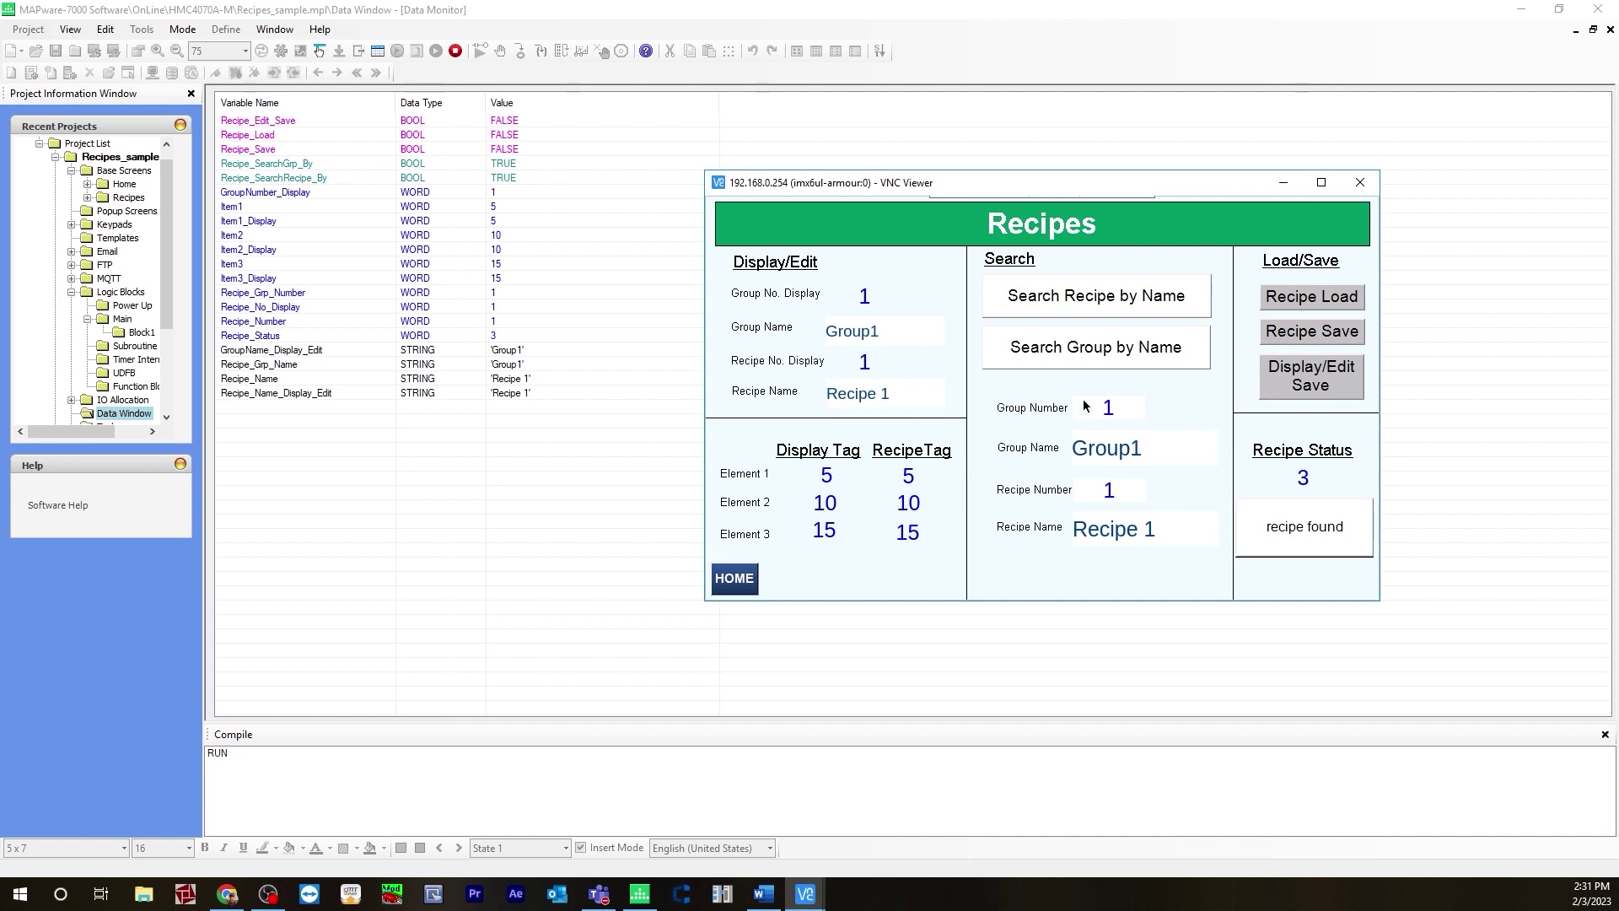
Change the recipe name search to 'Recipe 2'.
{"action": "left_click", "coordinate": [1168, 529]}
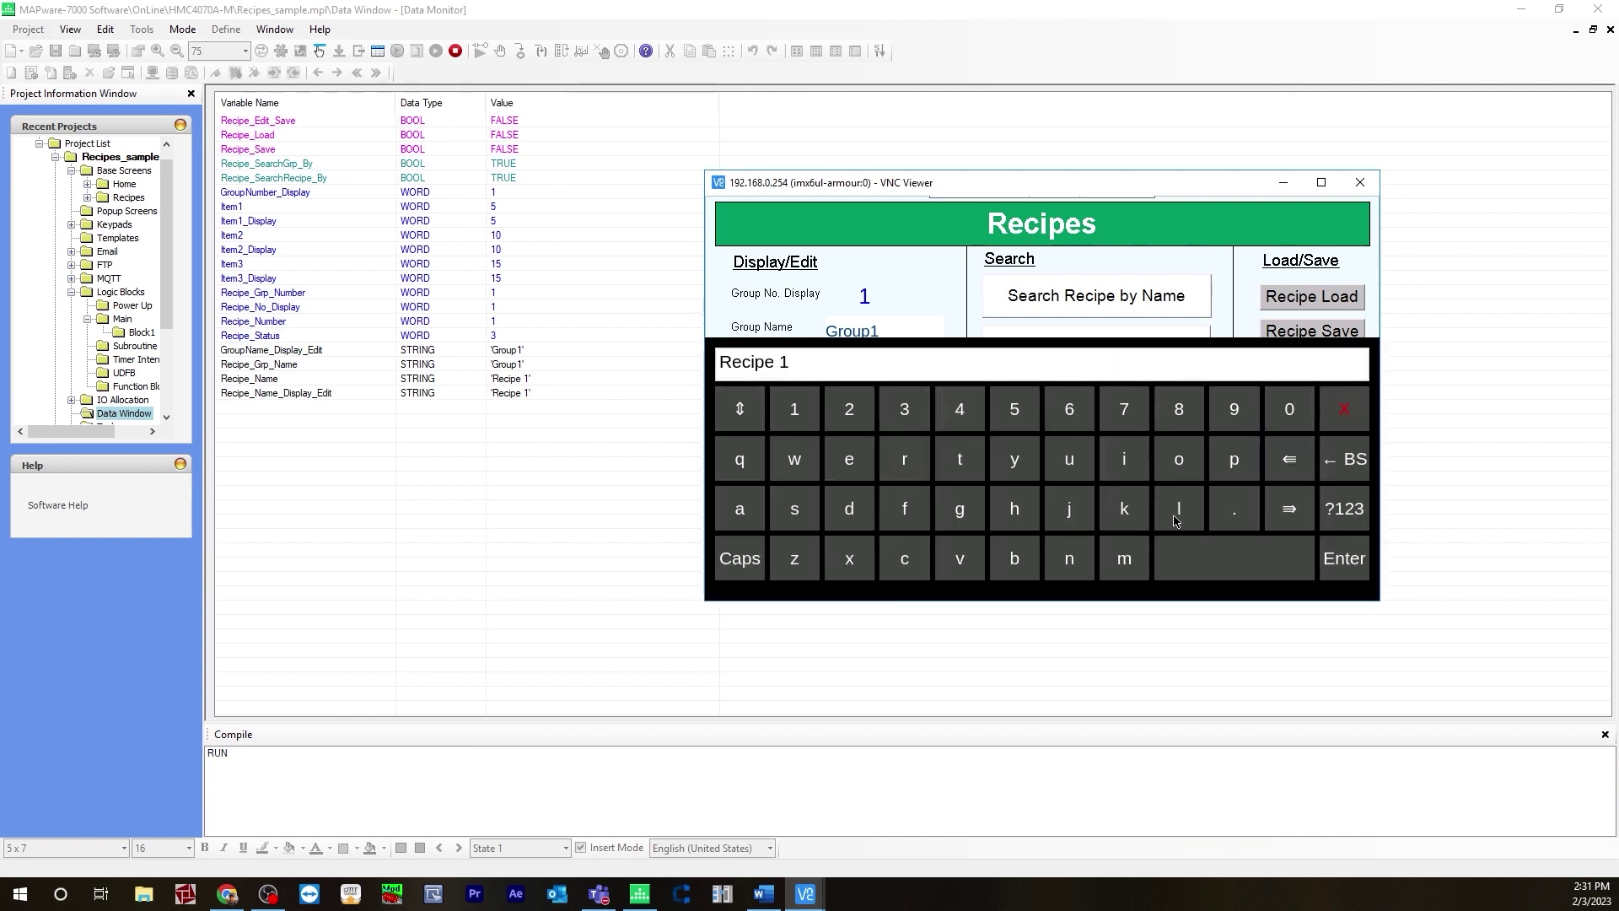
{"action": "left_click", "coordinate": [1341, 468]}
{"action": "left_click", "coordinate": [846, 417]}
{"action": "left_click", "coordinate": [1332, 572]}
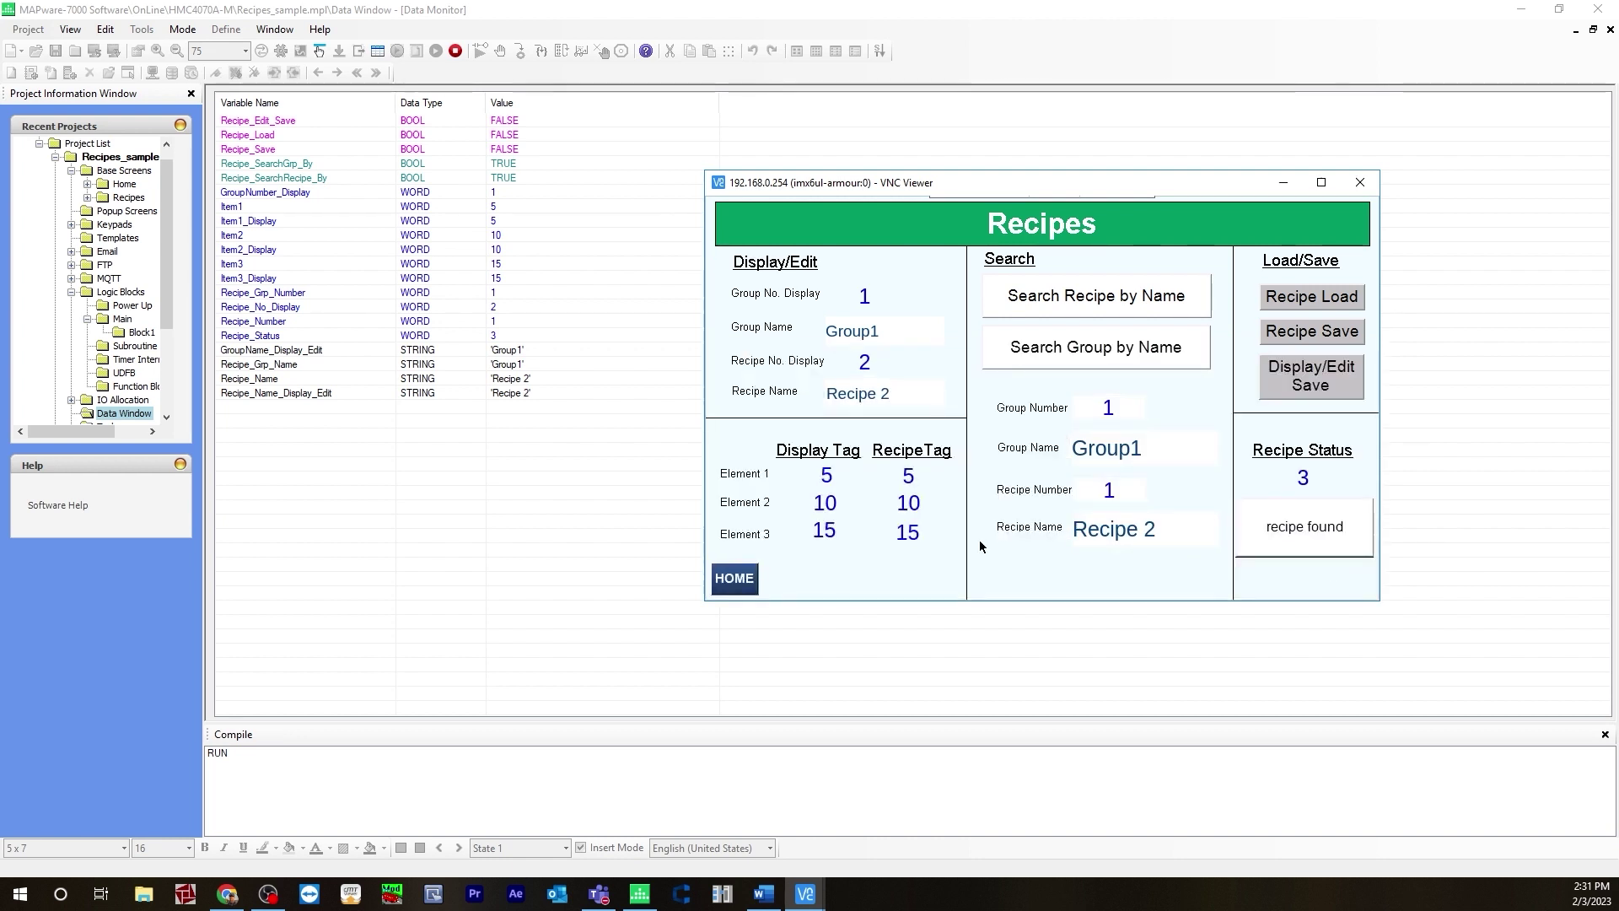
Change the search to 'Recipe 3', bringing up display values 1, 2, 3 with 'recipe found'.
{"action": "left_click", "coordinate": [1168, 536]}
{"action": "left_click", "coordinate": [1361, 470]}
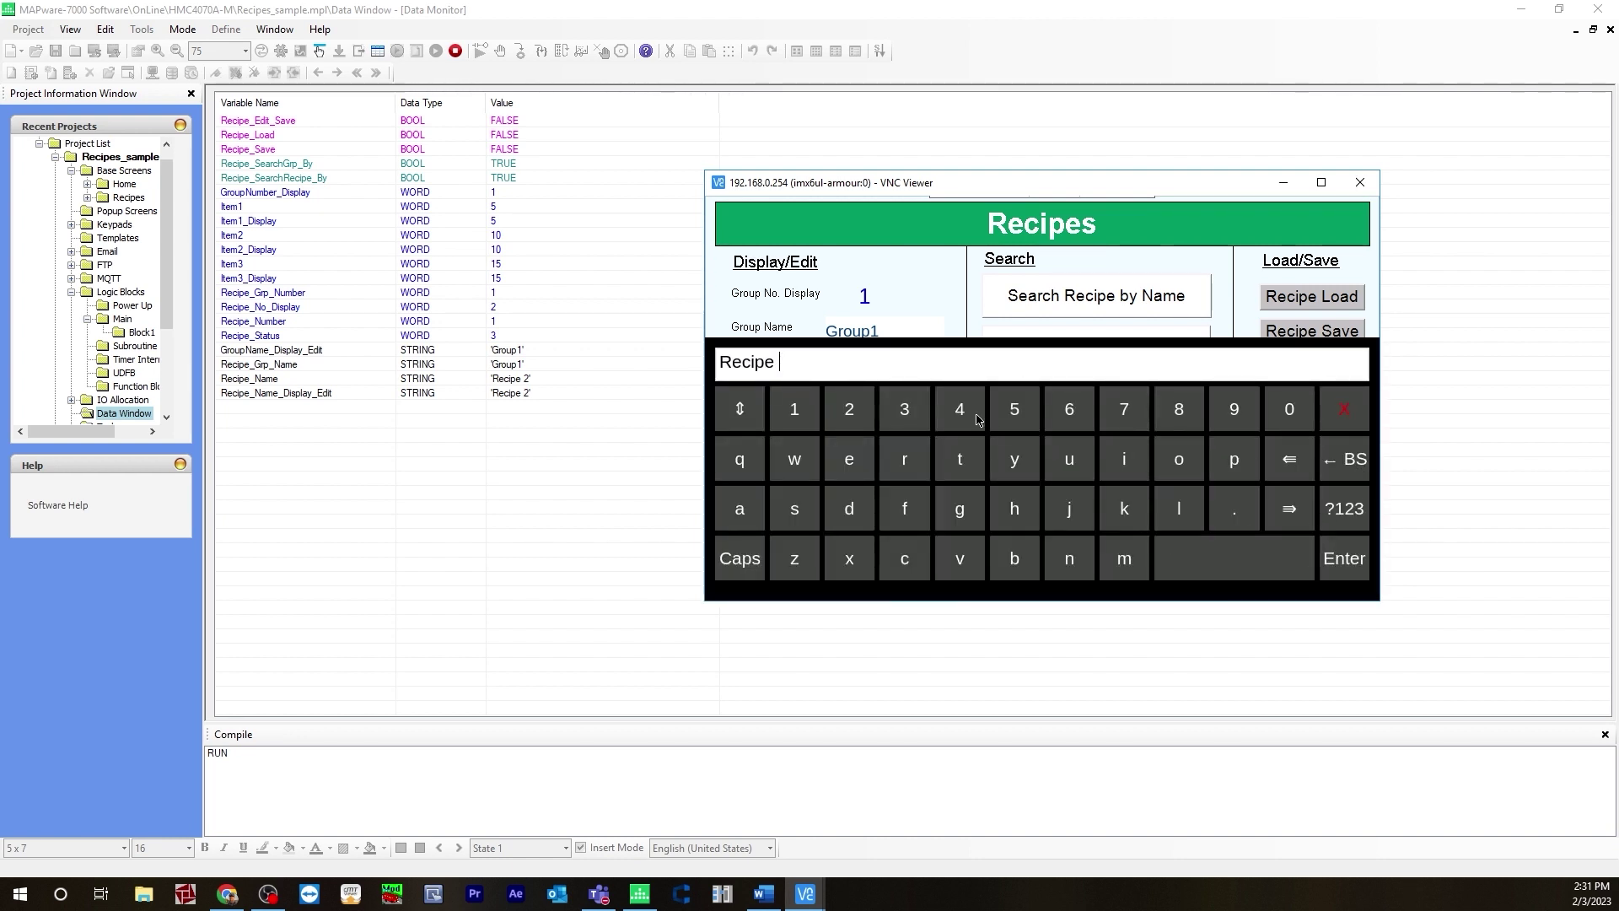
{"action": "left_click", "coordinate": [908, 418]}
{"action": "left_click", "coordinate": [1353, 573]}
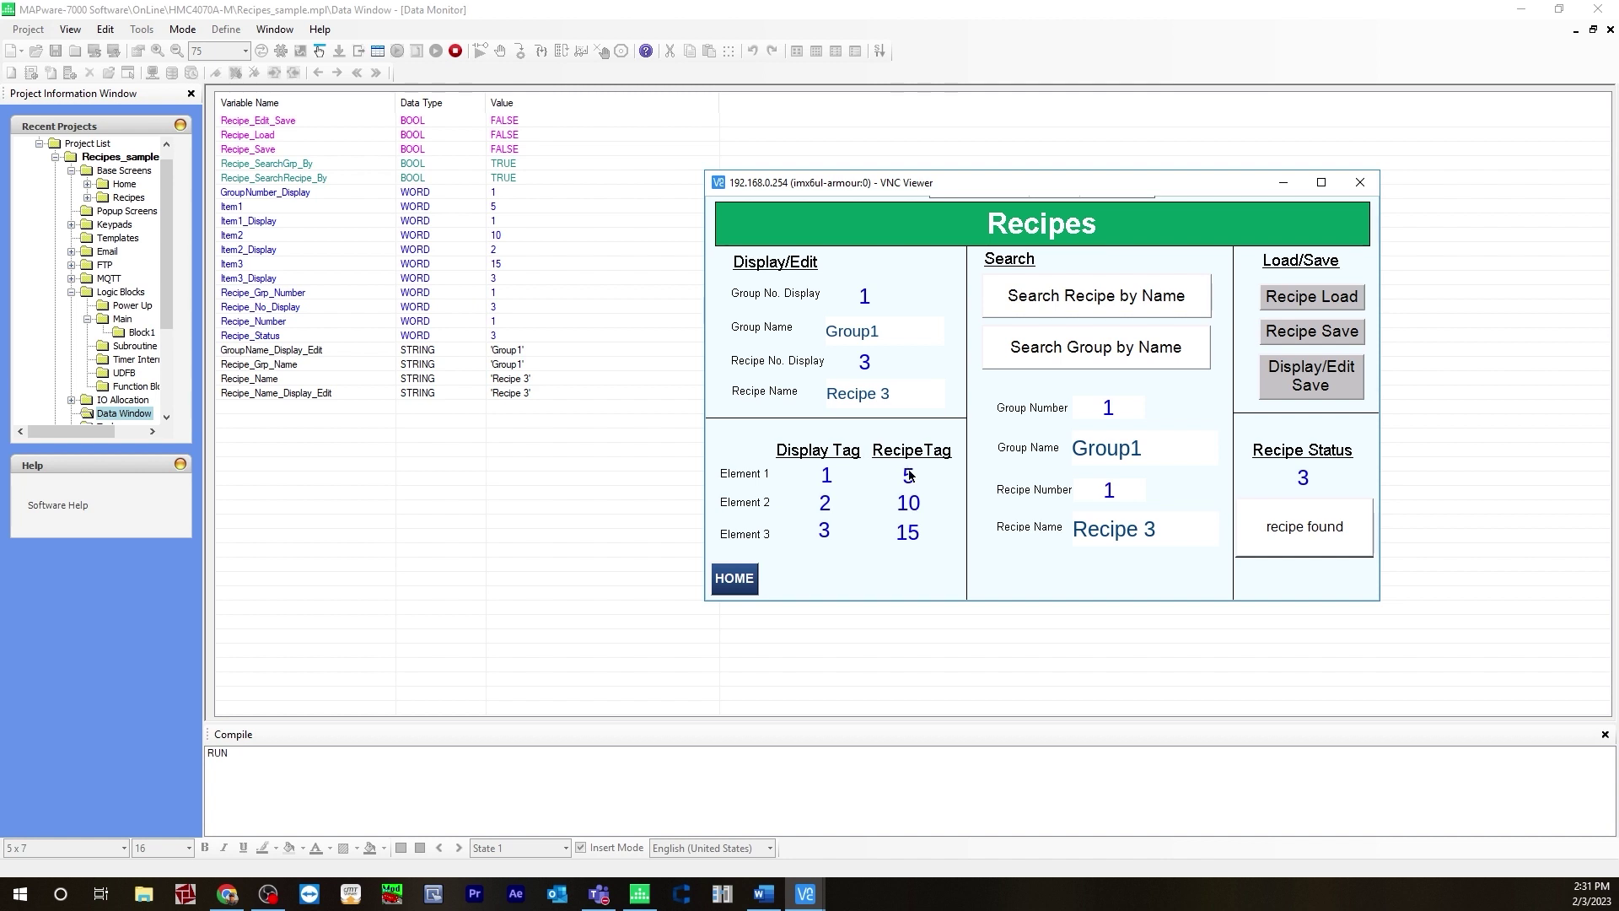
Load Recipe 3 (1, 2, 3), then search 'Recipe 2' and load it (5, 10, 15).
{"action": "left_click", "coordinate": [1315, 304]}
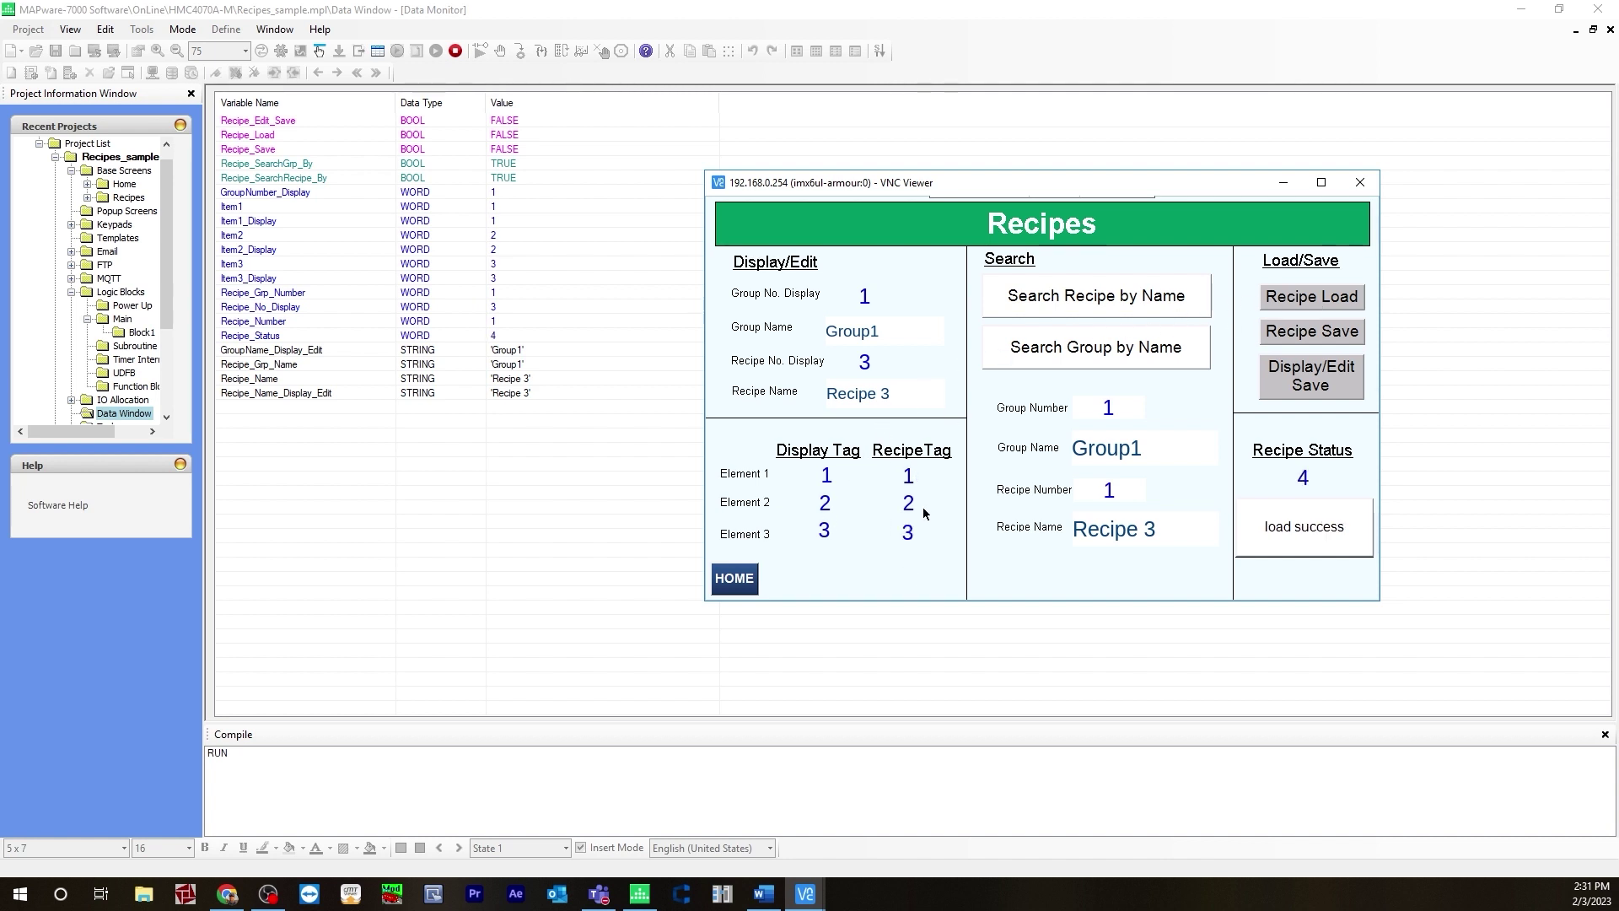
{"action": "left_click", "coordinate": [1151, 536]}
{"action": "key", "text": "BackSpace"}
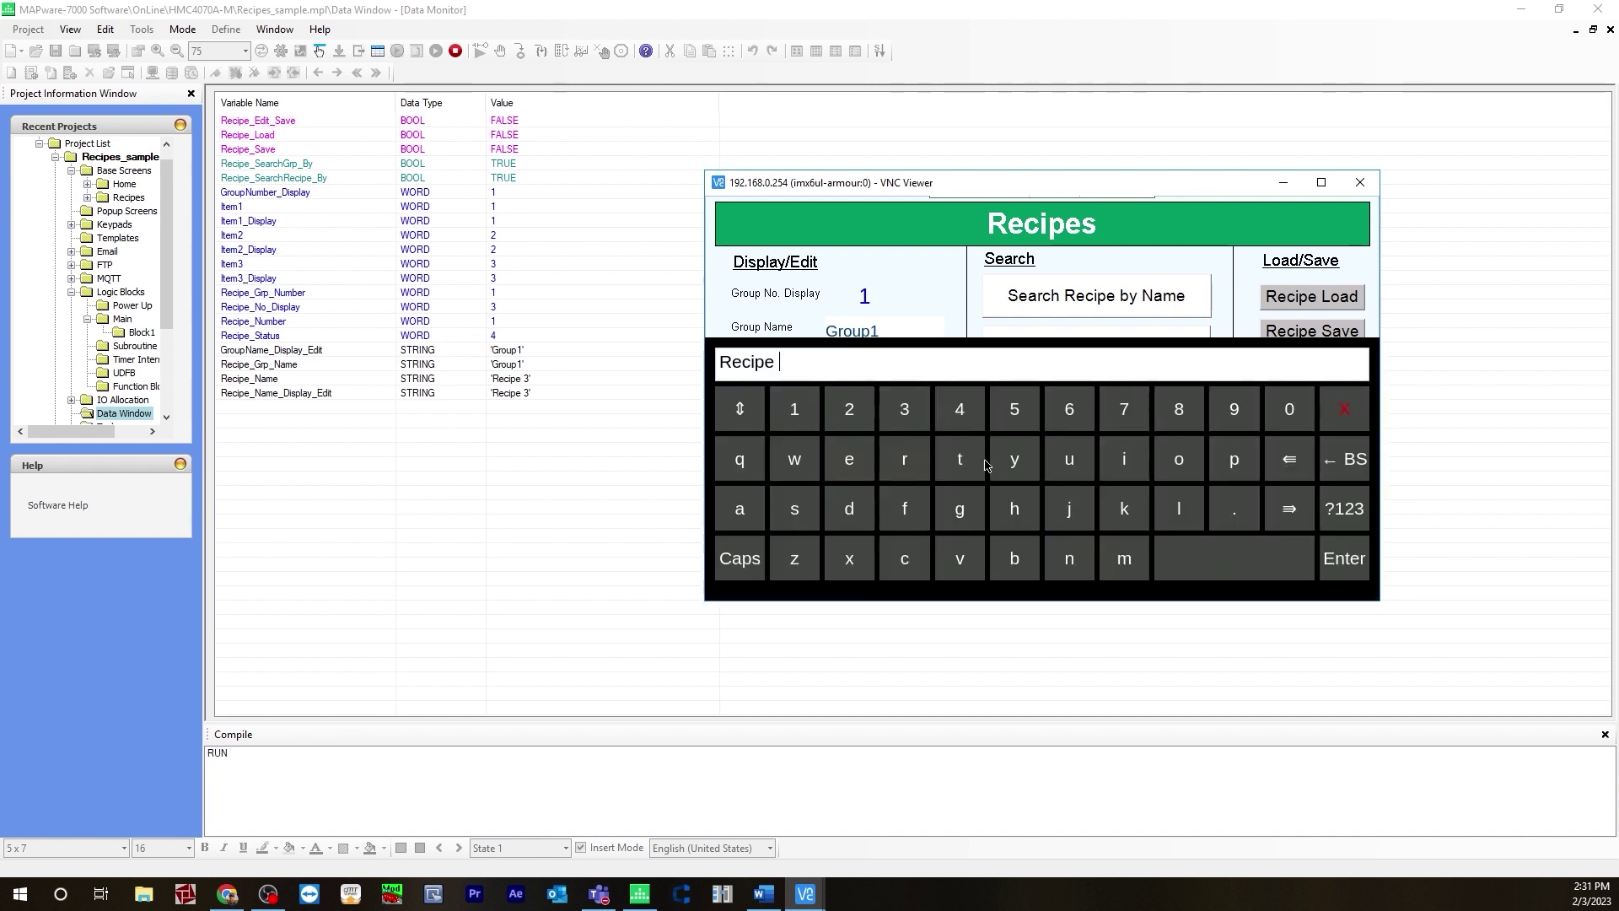
{"action": "left_click", "coordinate": [849, 430]}
{"action": "left_click", "coordinate": [1366, 553]}
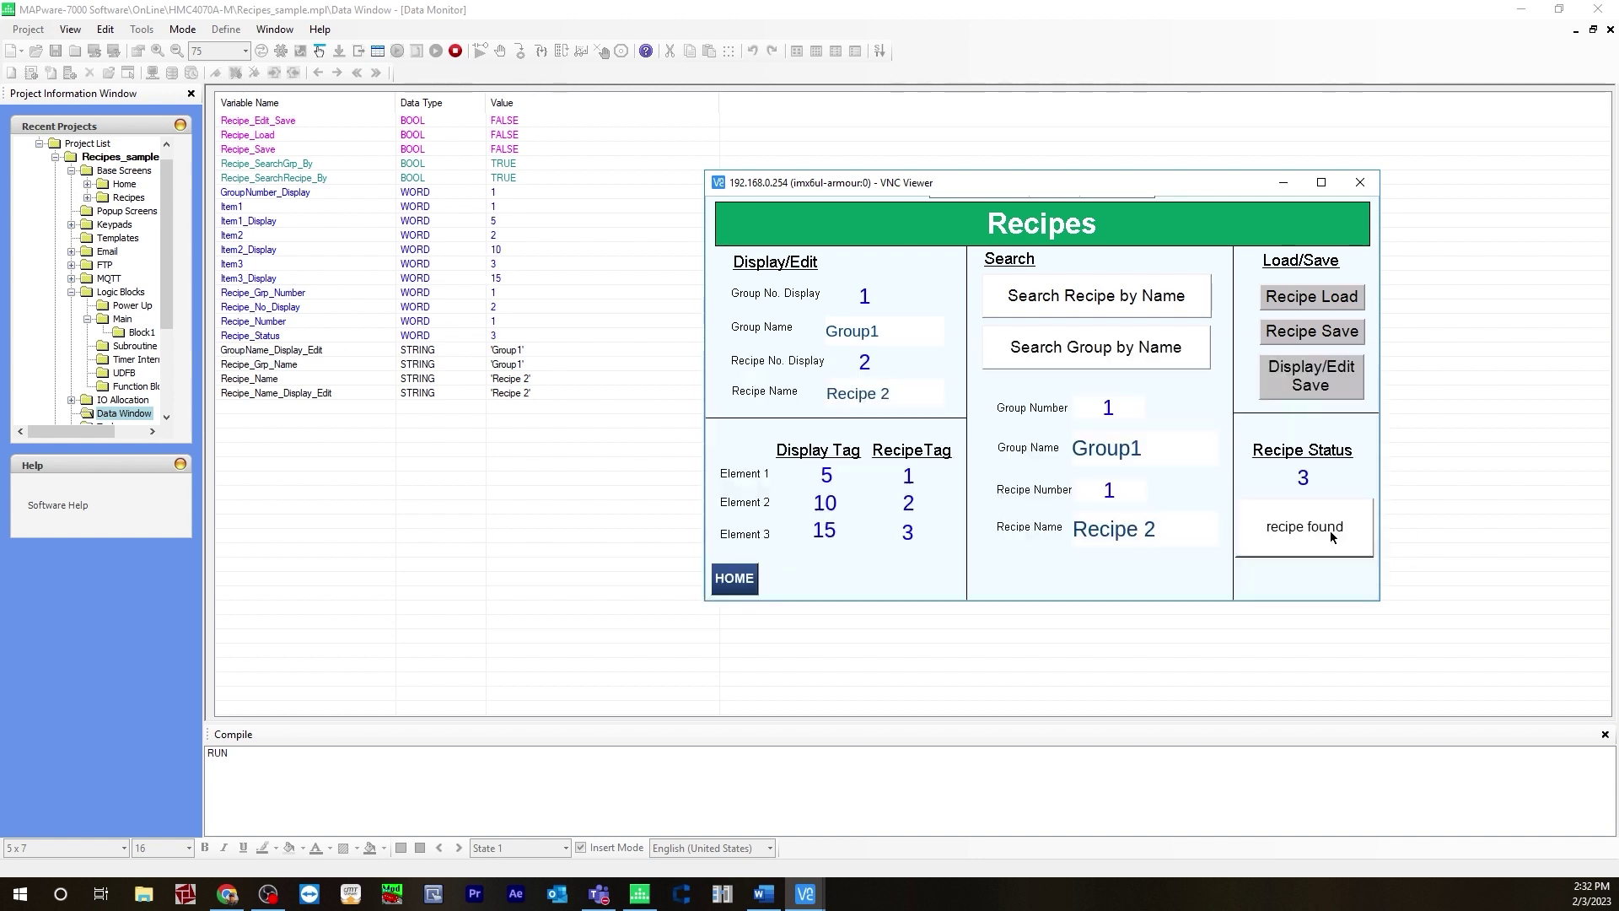
{"action": "left_click", "coordinate": [1342, 298]}
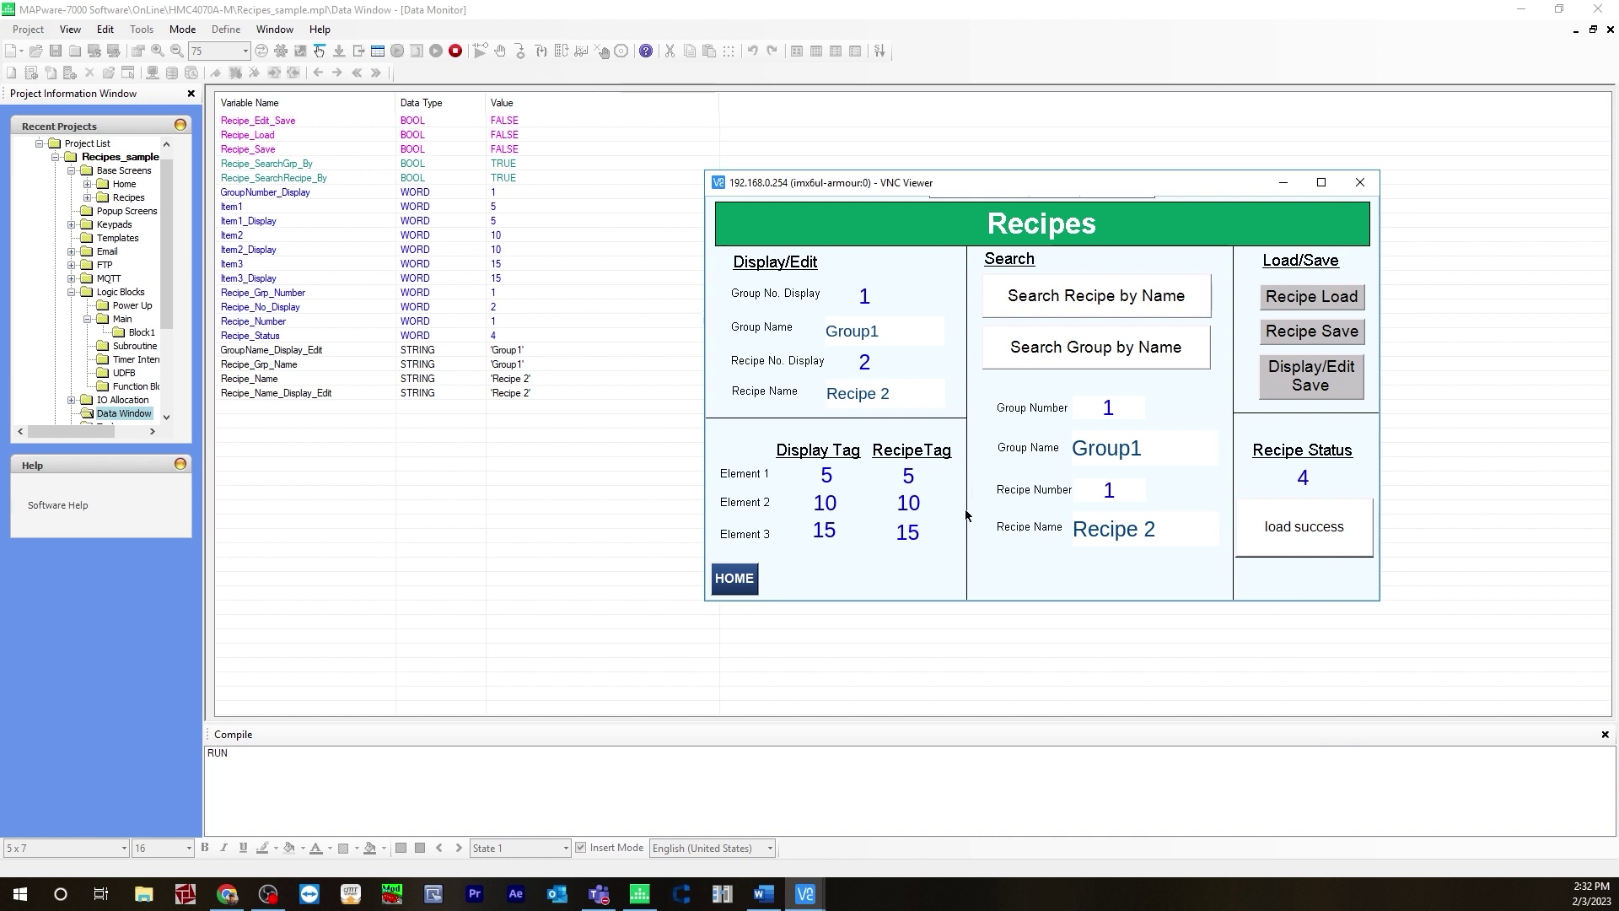